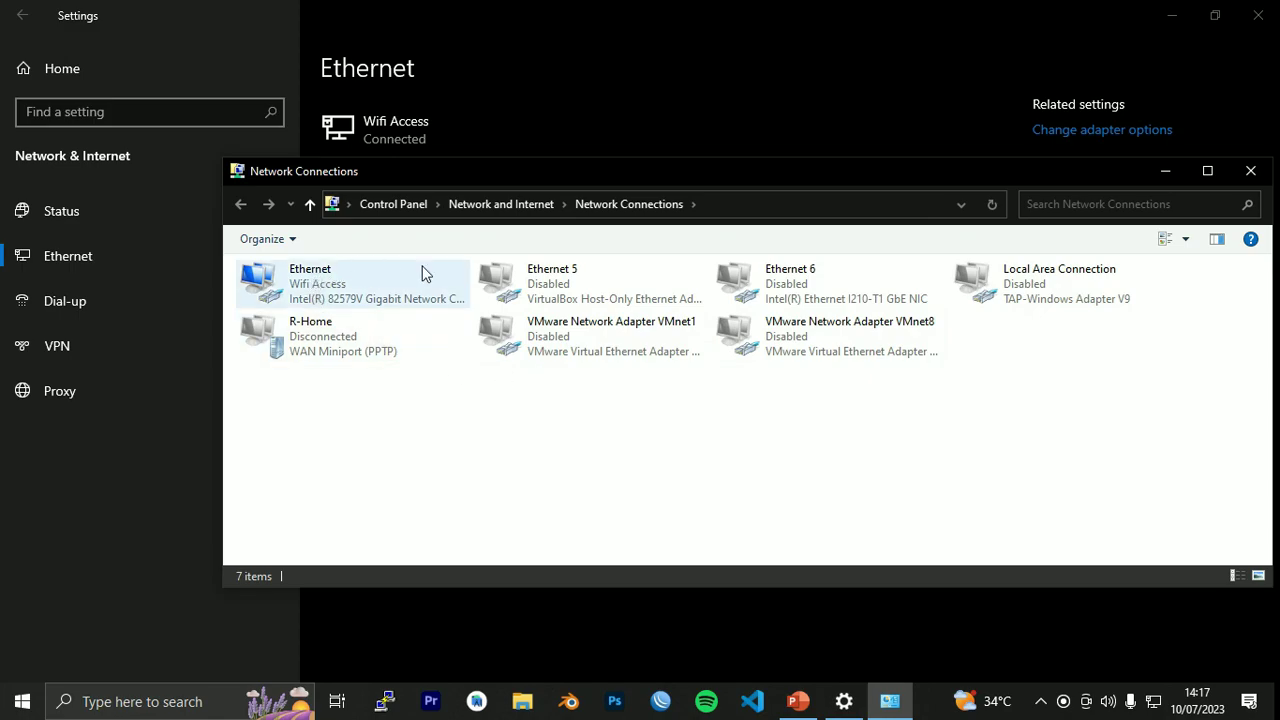
# Open the Ethernet adapter's connection details showing IPv4 192.168.1.5, mask 255.255.255.0, gateway 192.168.1.1.
pyautogui.doubleClick(360, 285)
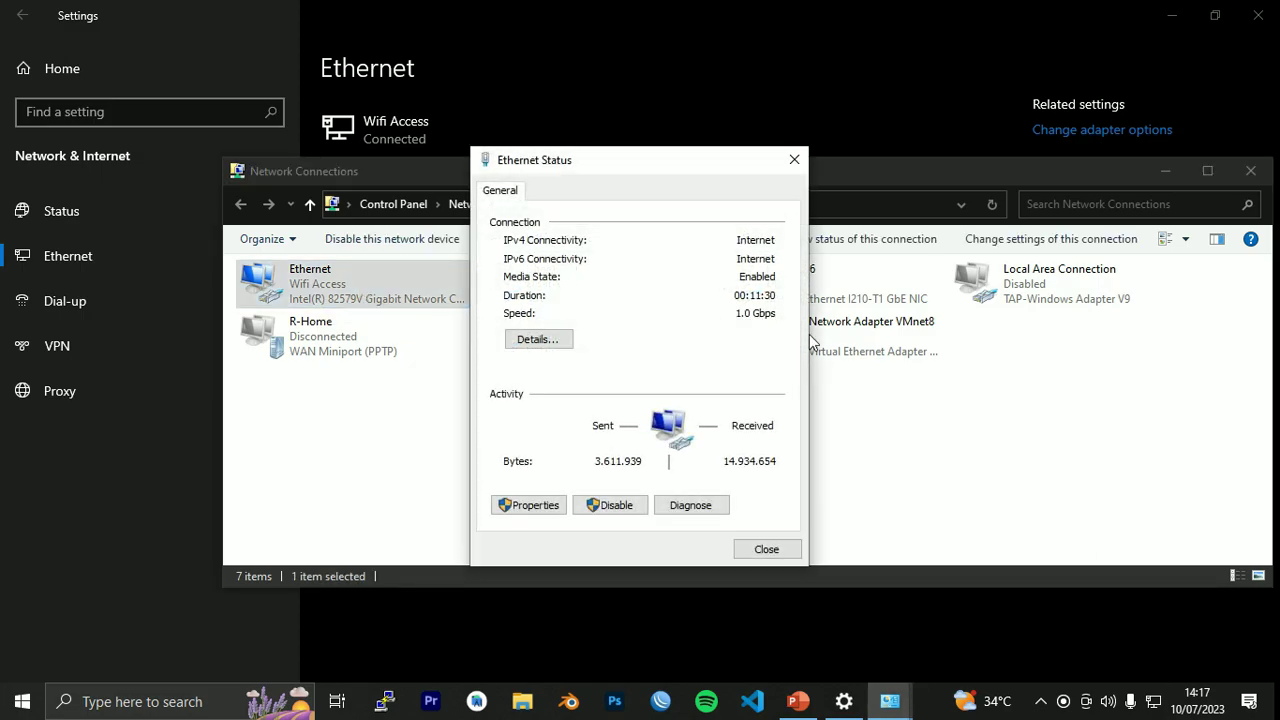
pyautogui.click(547, 345)
pyautogui.moveTo(621, 192); pyautogui.dragTo(725, 170)
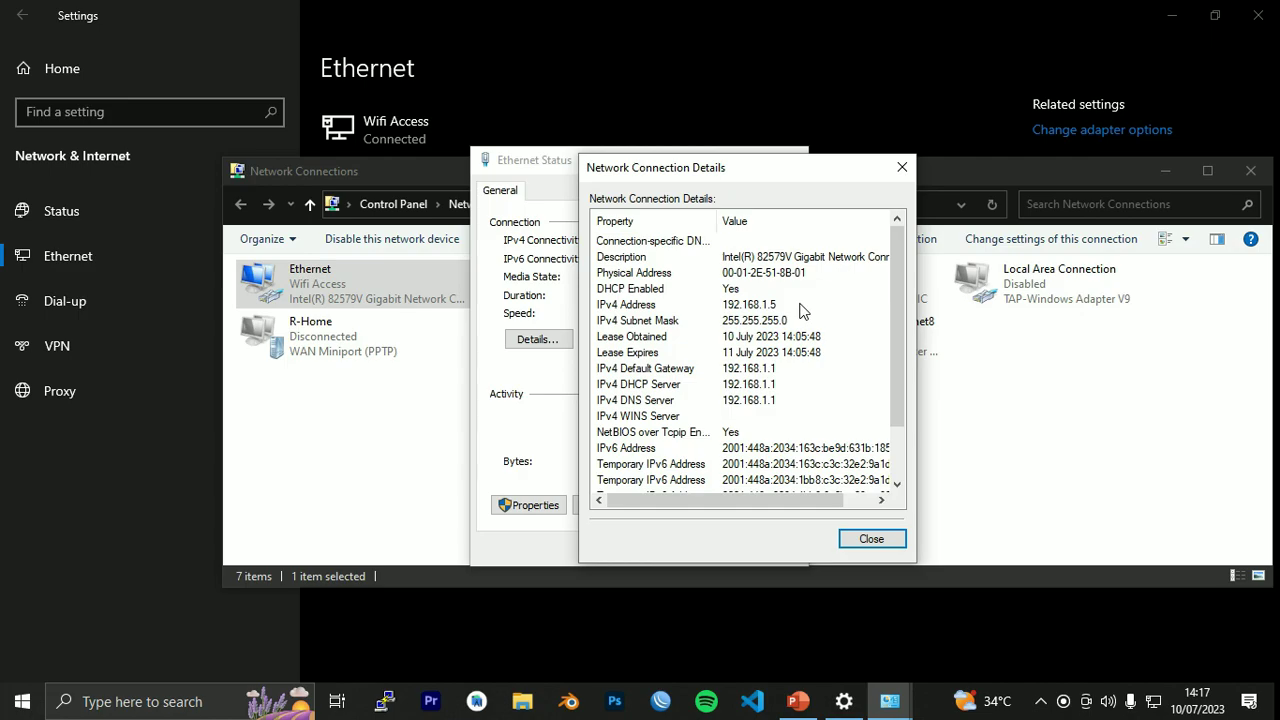
# Point out the 192.168.1.1 default gateway and DHCP server, then close the Ethernet details and status windows.
pyautogui.click(790, 372)
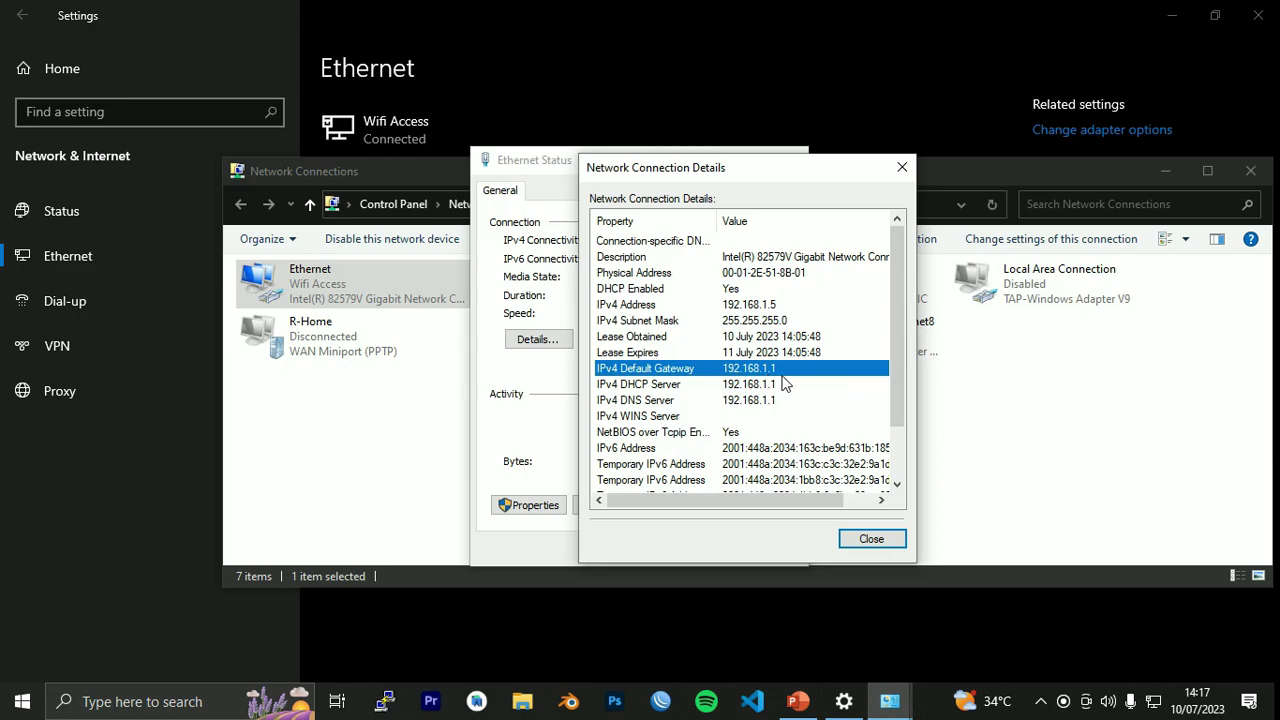
pyautogui.click(784, 387)
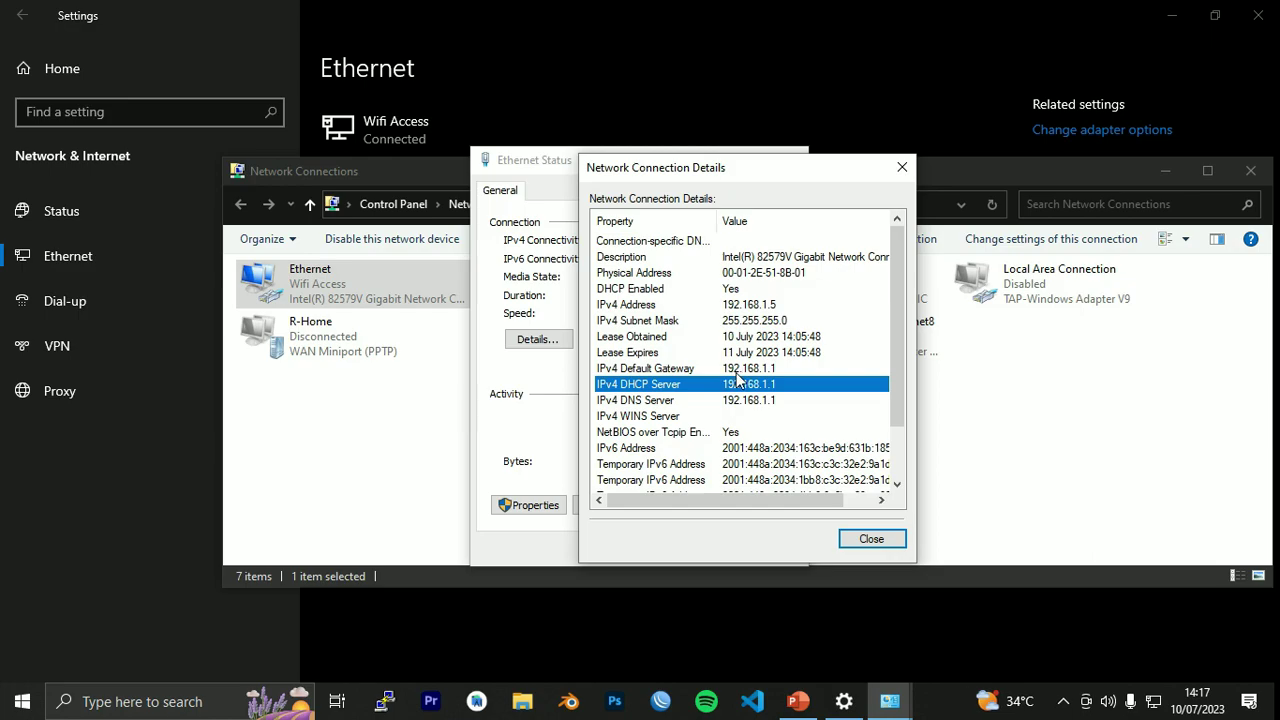
pyautogui.click(737, 370)
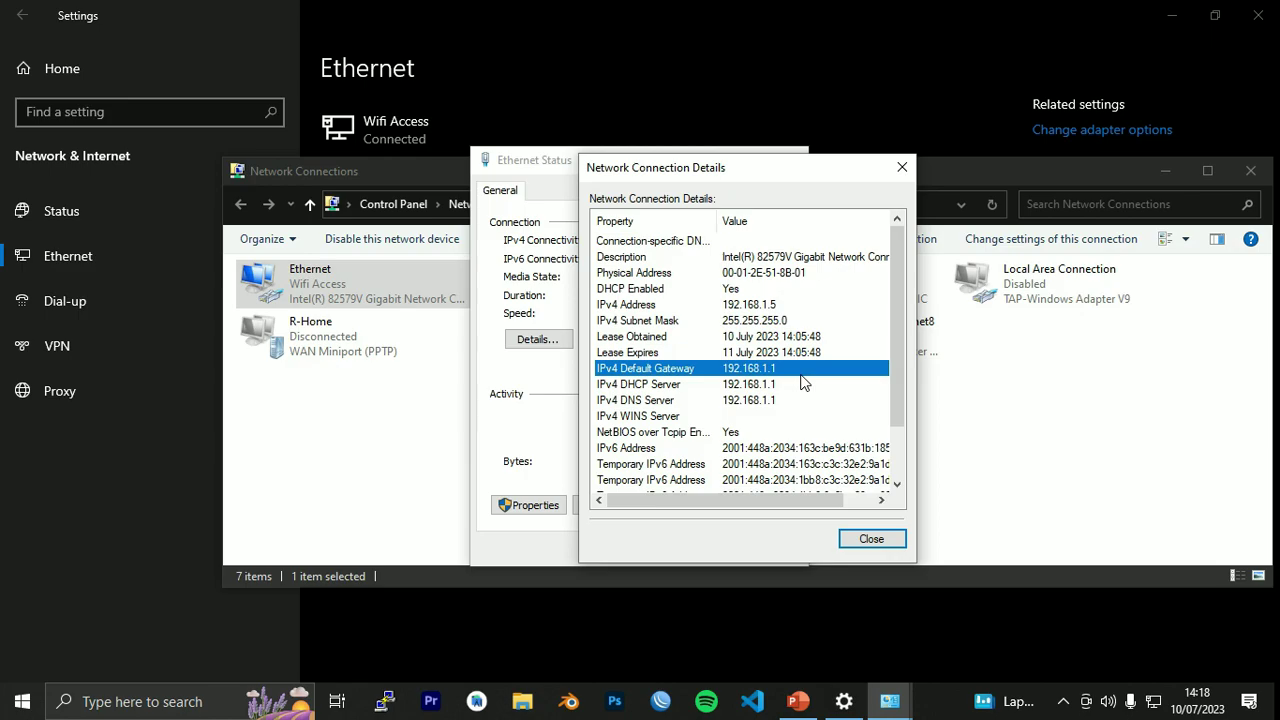
pyautogui.click(902, 167)
pyautogui.click(794, 161)
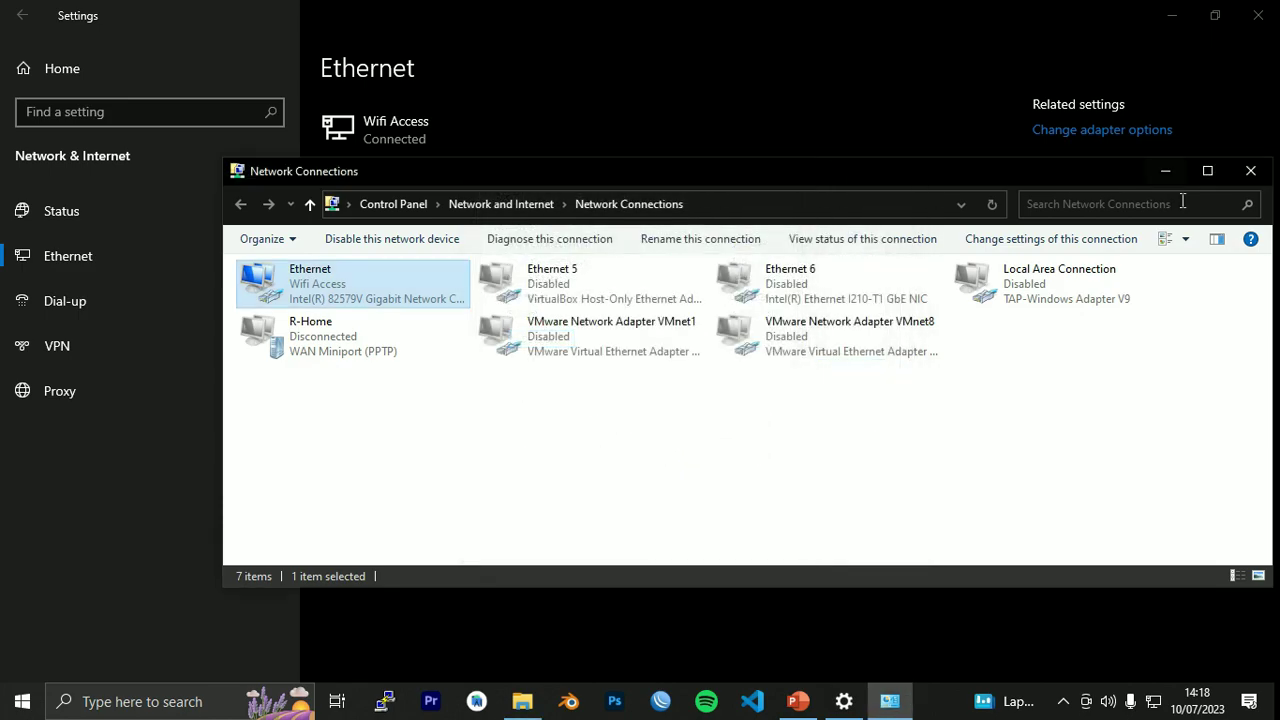
# Close Network Connections and Settings and minimise PowerPoint to reveal the desktop.
pyautogui.click(1250, 172)
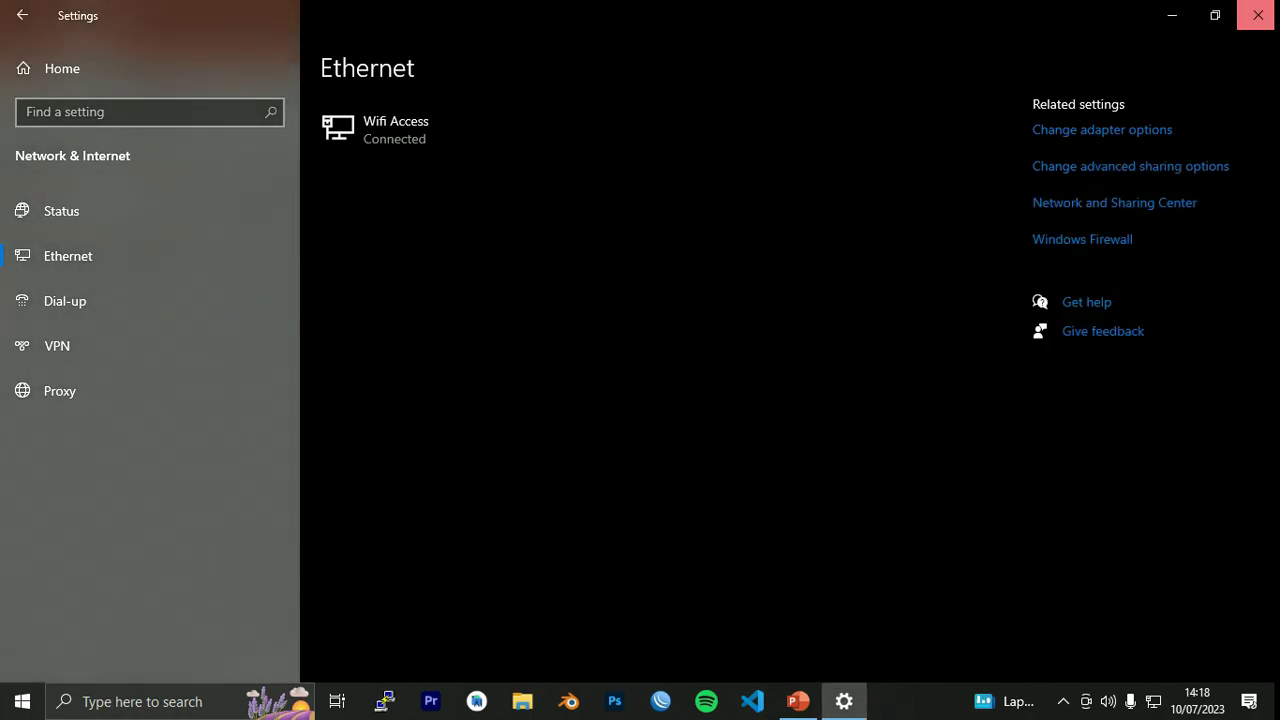
pyautogui.click(1258, 14)
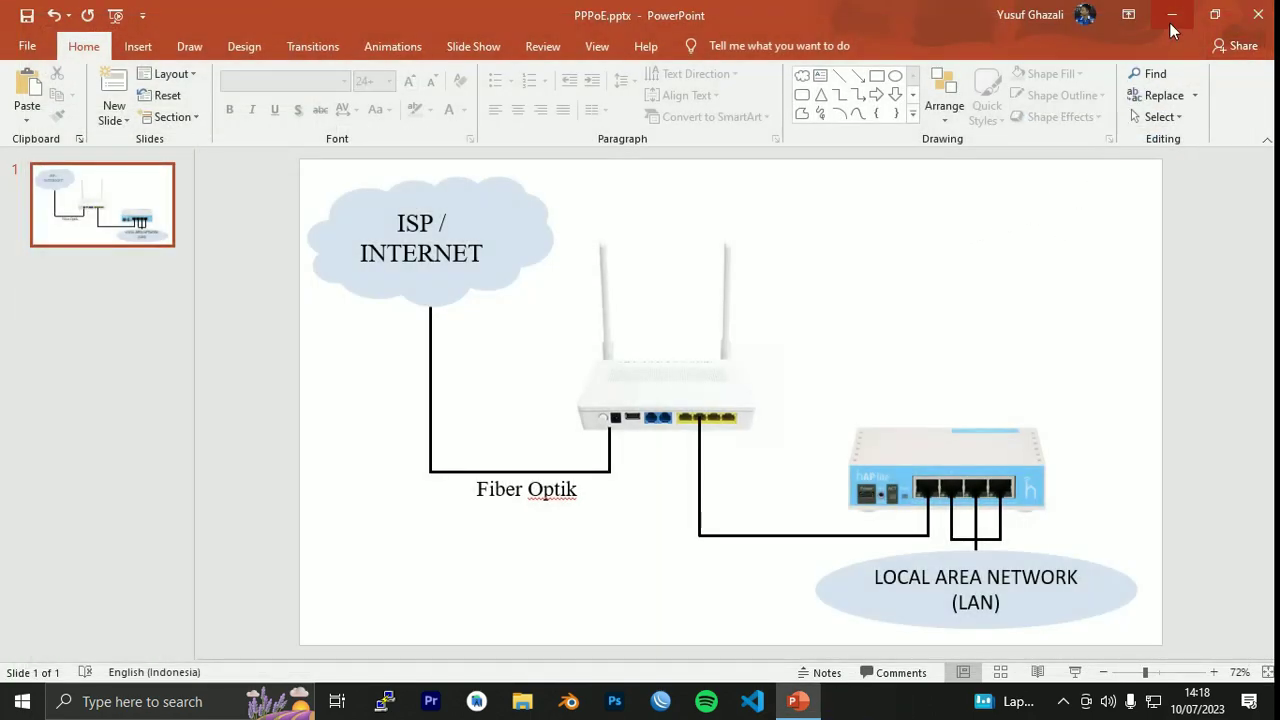
pyautogui.click(1170, 22)
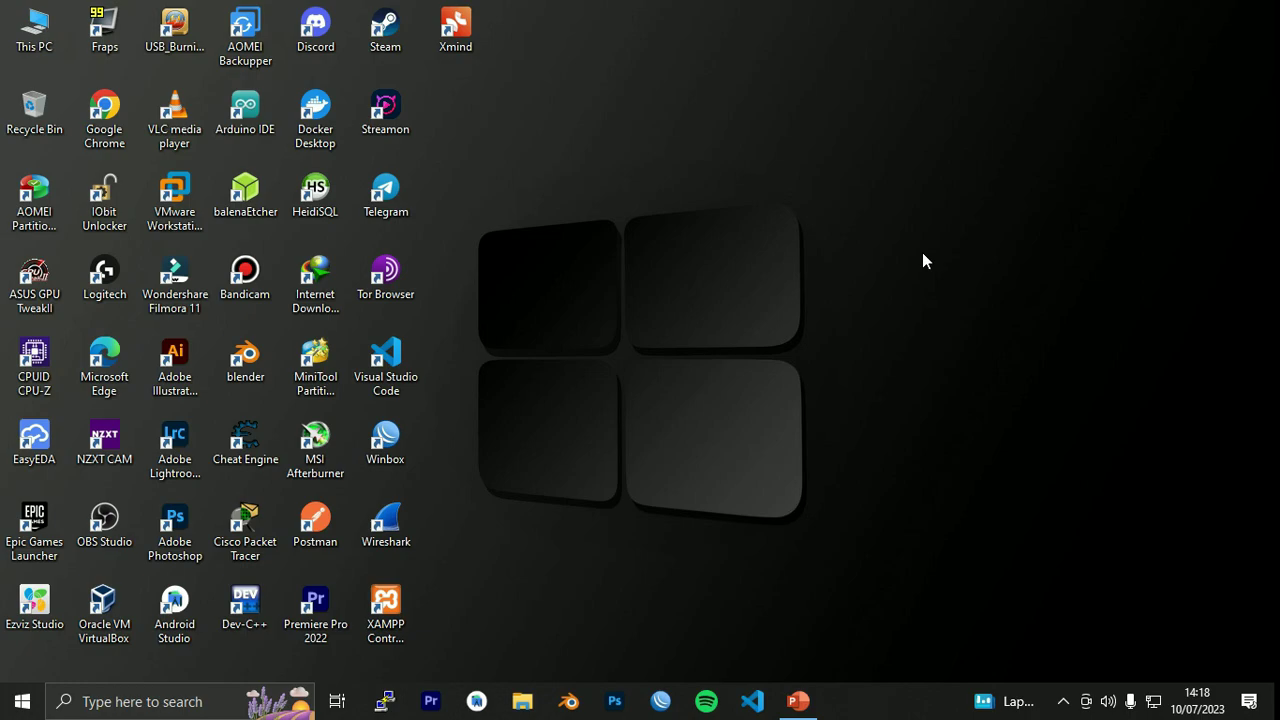
# Launch Chrome and go to the router's login page at 192.168.1.1.
pyautogui.doubleClick(104, 110)
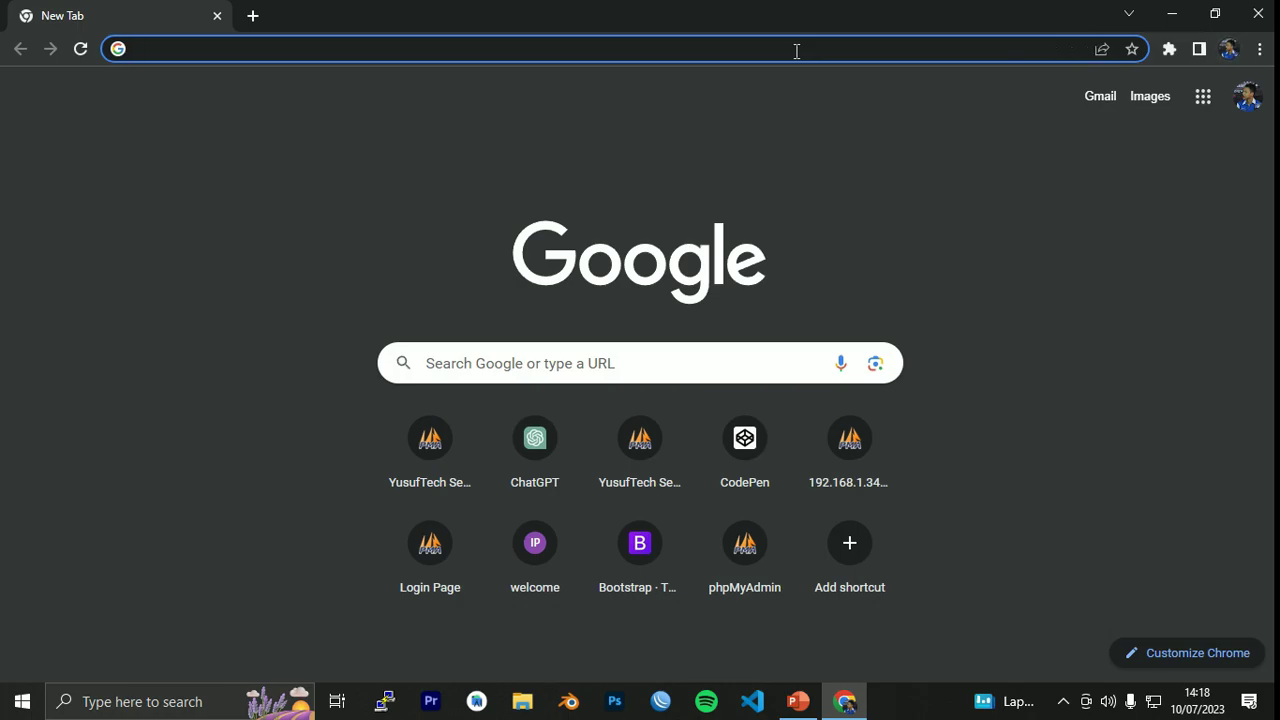
pyautogui.write('19')
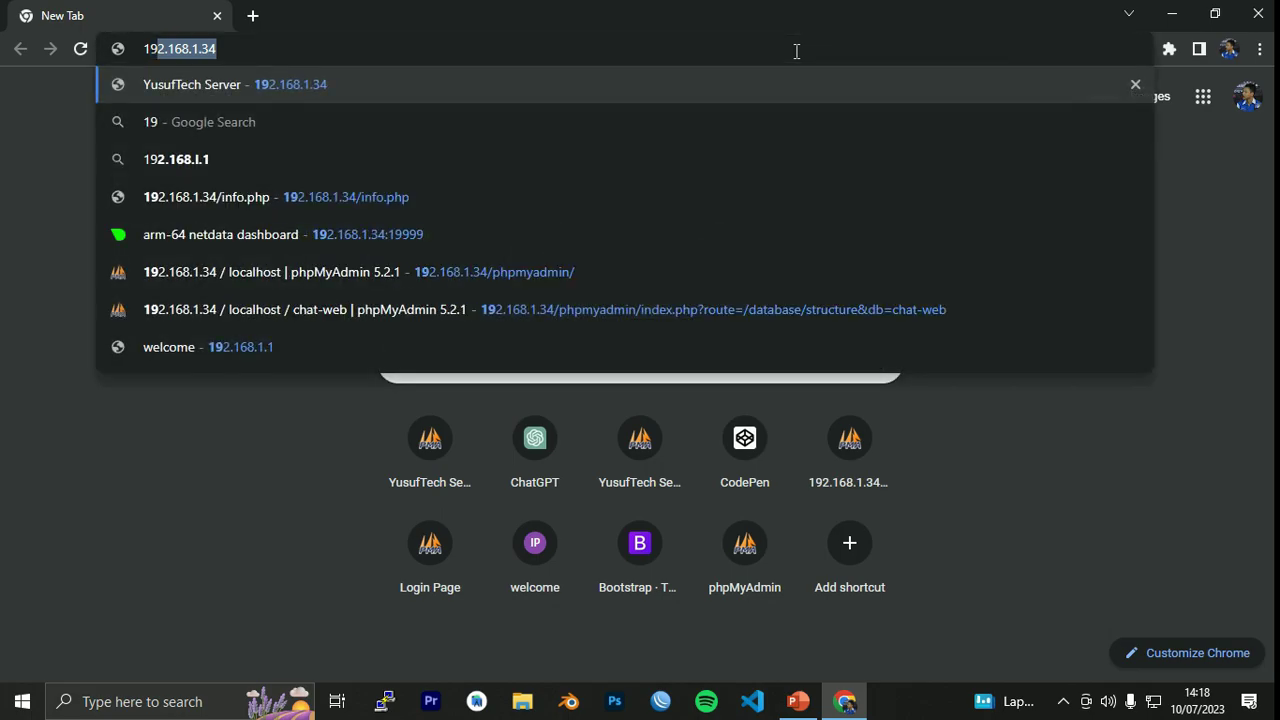
pyautogui.write('2.168.1.1')
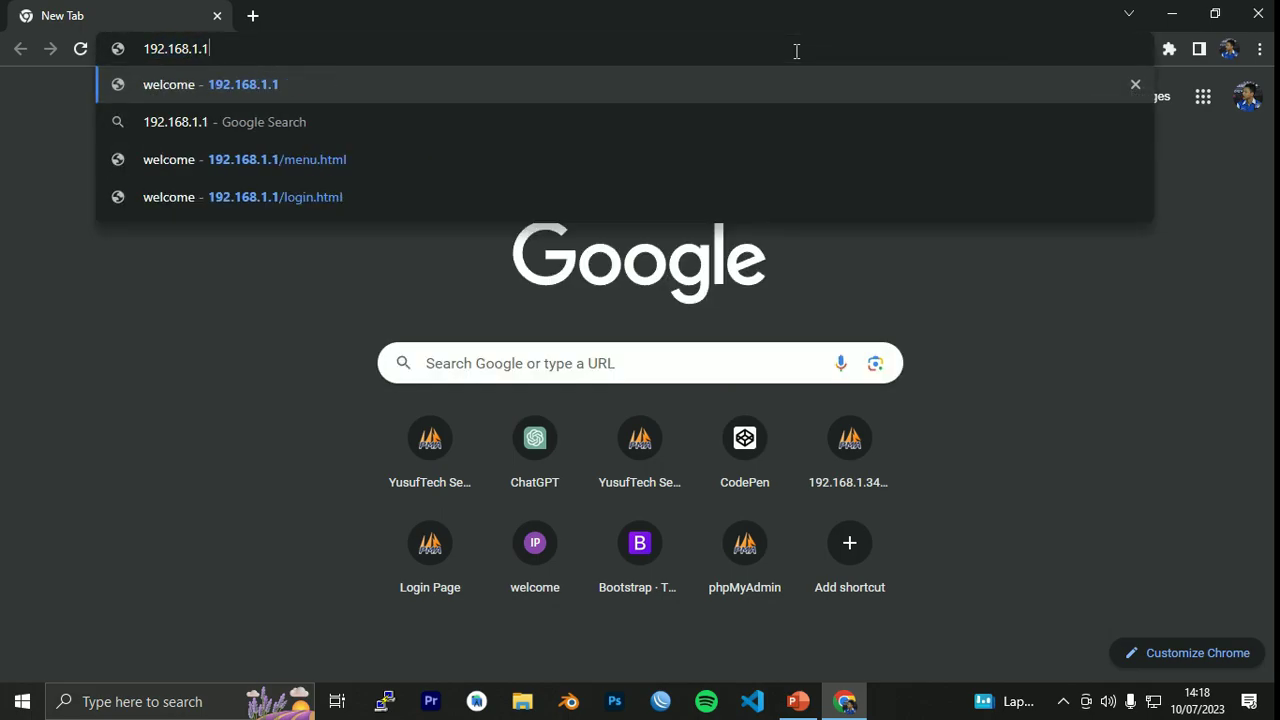
pyautogui.press('Return')
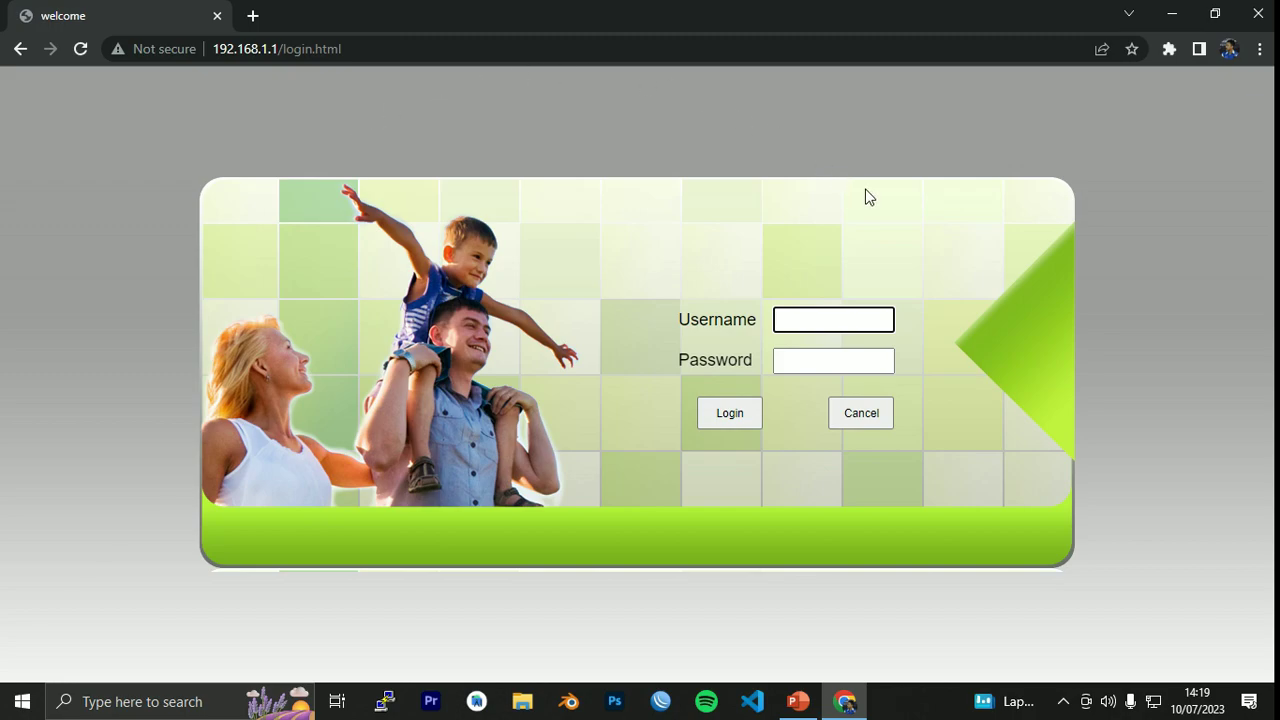
# Log in with the router's admin username and password to reach the HG6243C Device Information page.
pyautogui.write('admin')
pyautogui.click(868, 361)
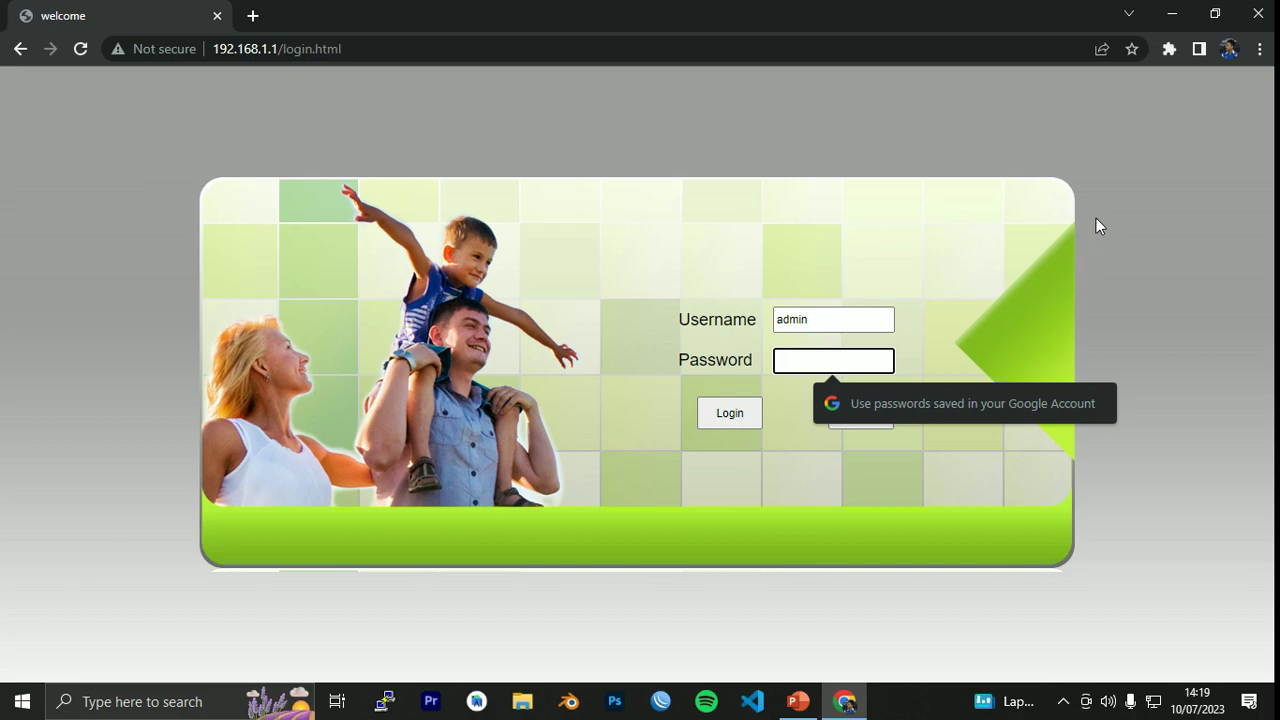
pyautogui.write('password')
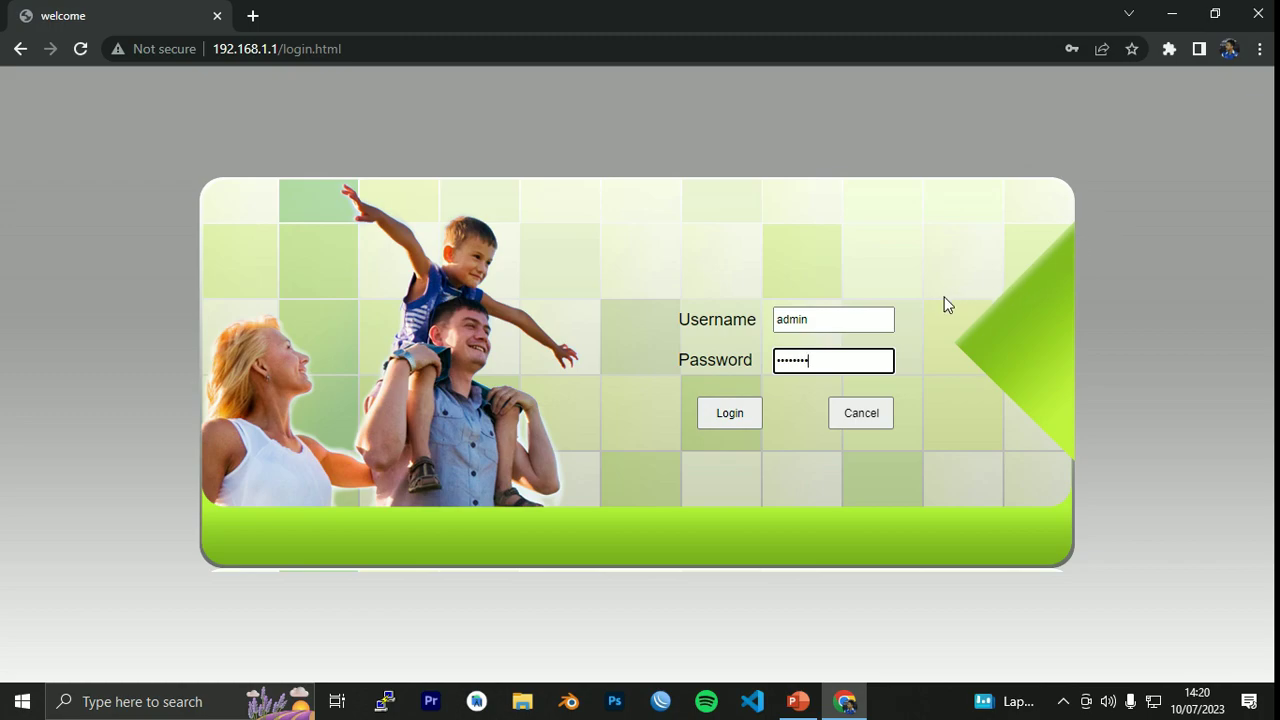
pyautogui.click(718, 421)
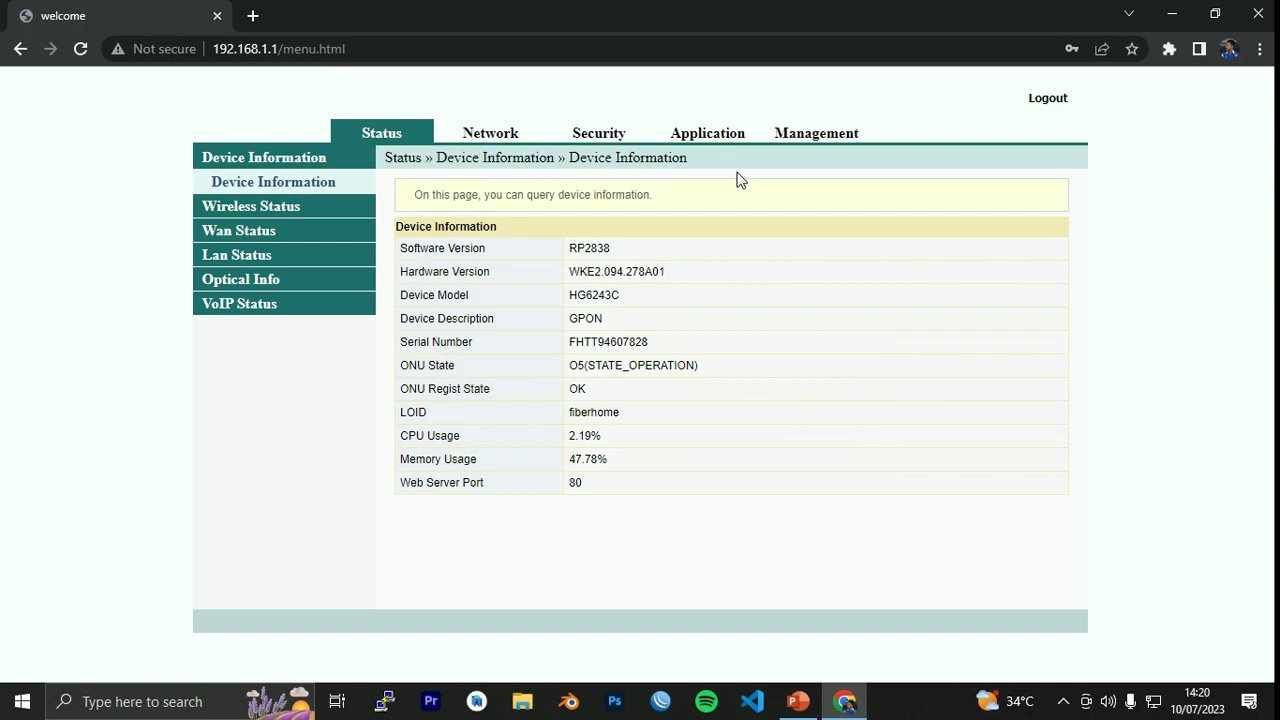
# Go to Network > BroadBand Settings to list the INTERNET (VLAN 2812, PPPoE) and TR069_VOIP WANs.
pyautogui.click(510, 146)
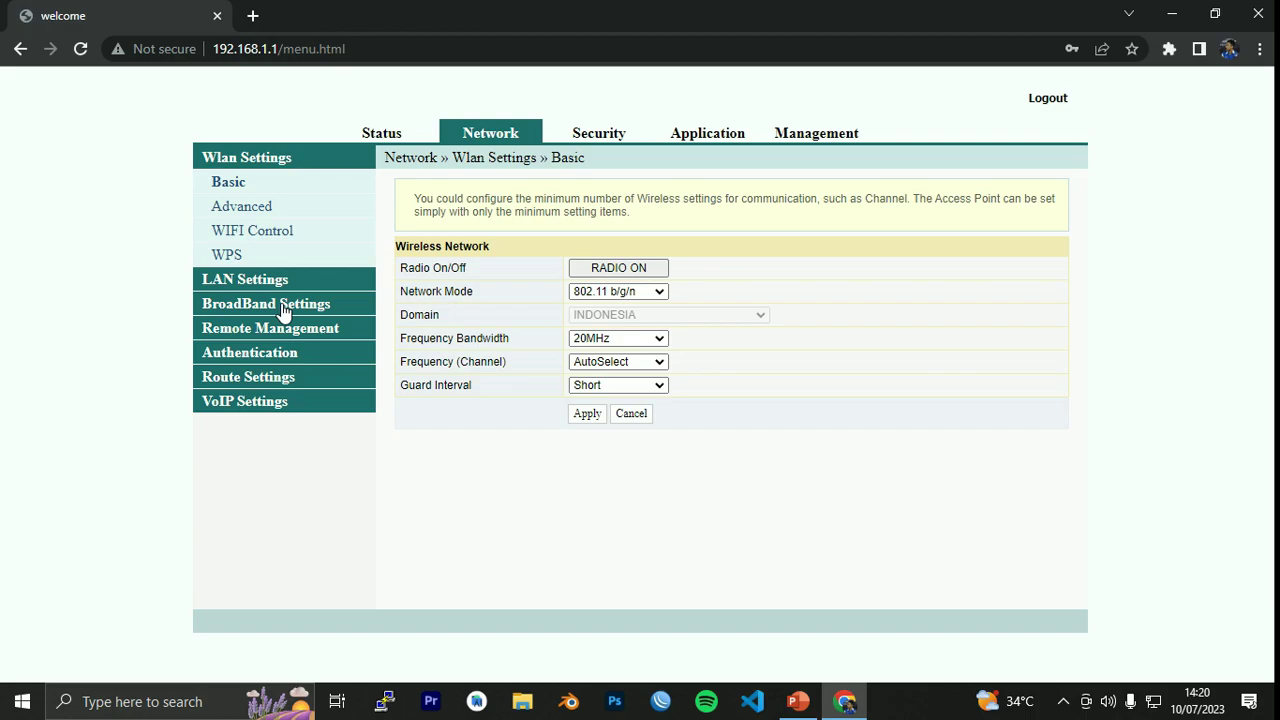
pyautogui.click(283, 311)
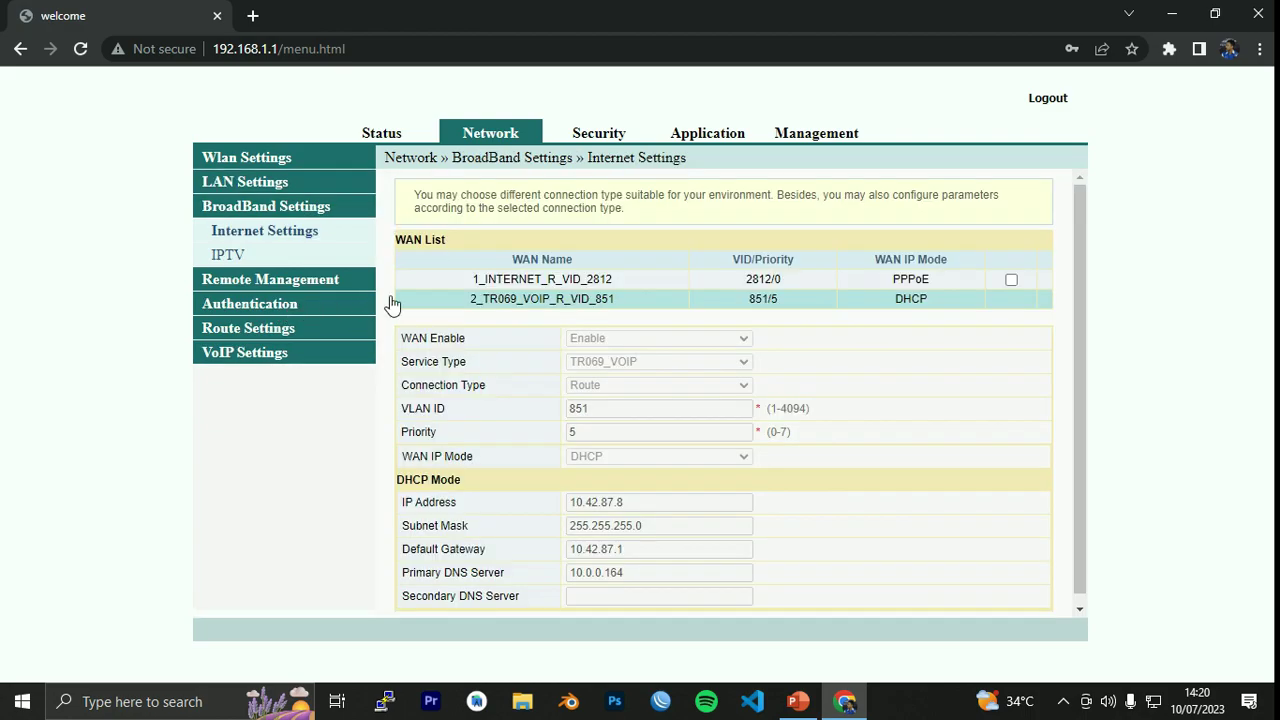
# Load the 1_INTERNET_R_VID_2812 WAN's settings: Route, VLAN 2812, MTU 1492, IPv4&IPv6 over PPPoE.
pyautogui.click(528, 279)
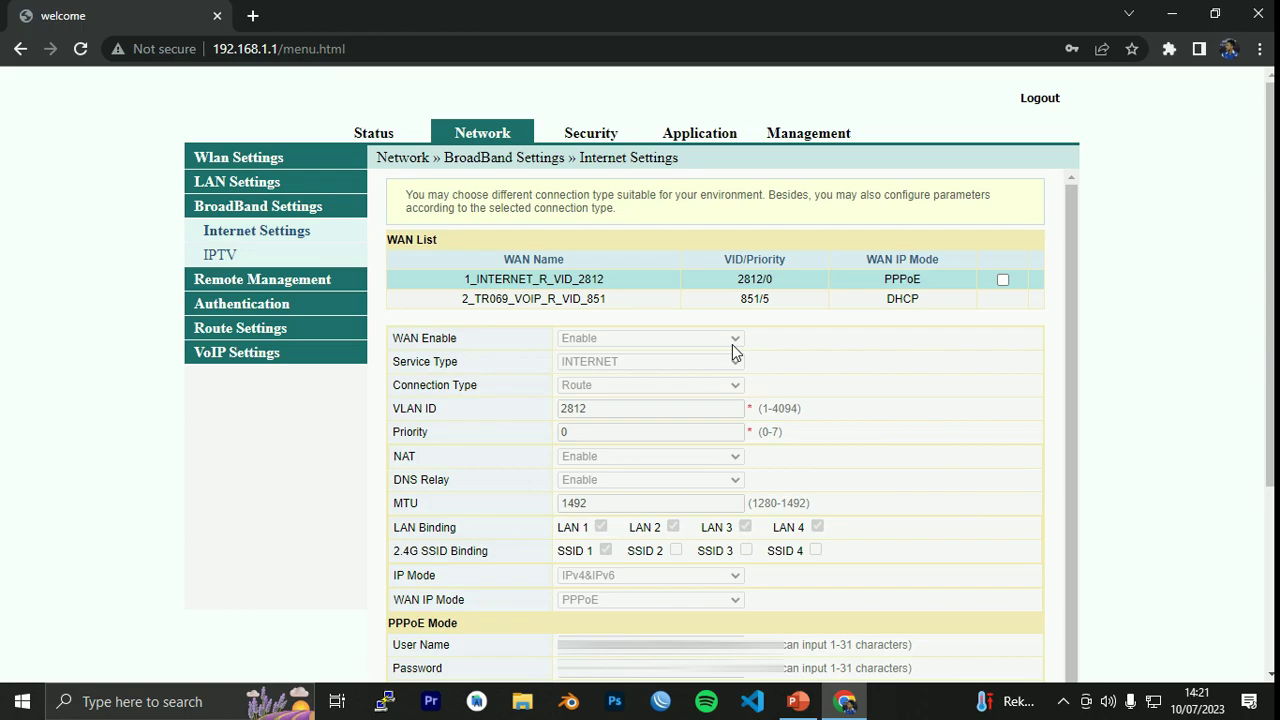
# Review the VLAN ID 2812, priority and WAN name, then tick the 1_INTERNET_R_VID_2812 row checkbox.
pyautogui.doubleClick(611, 412)
pyautogui.click(603, 433)
pyautogui.moveTo(606, 280); pyautogui.dragTo(478, 280)
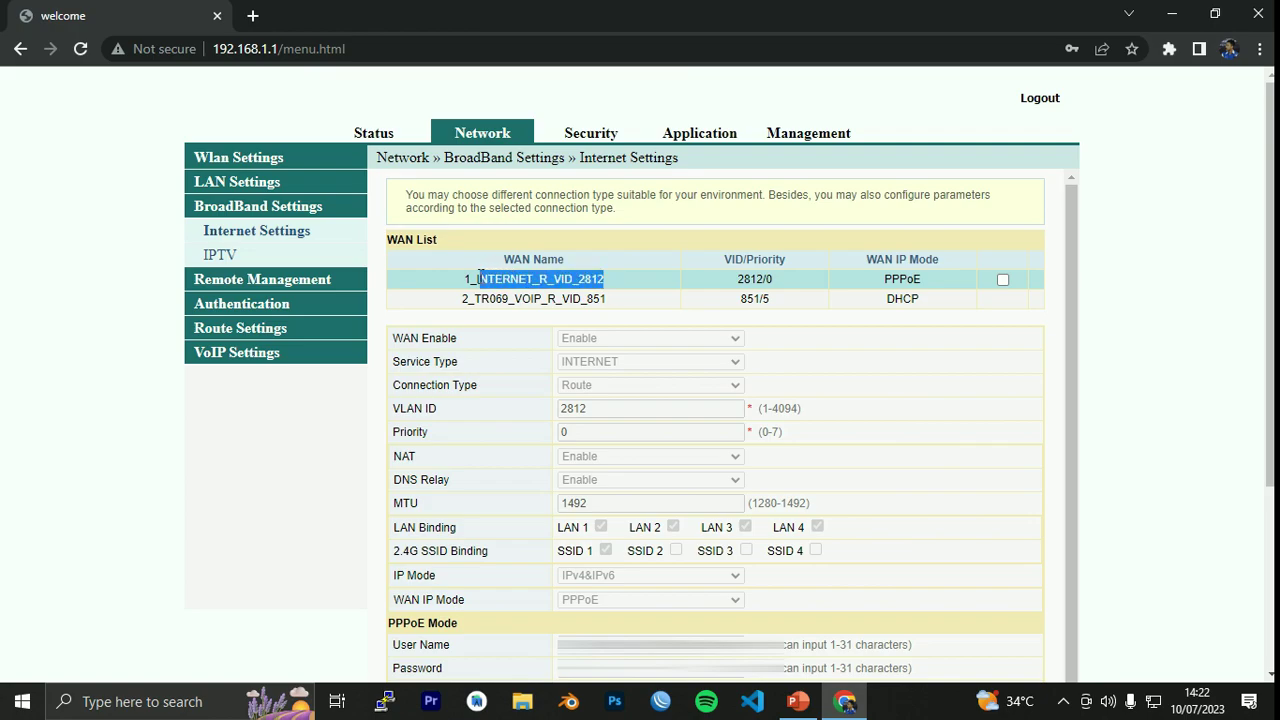
pyautogui.click(652, 282)
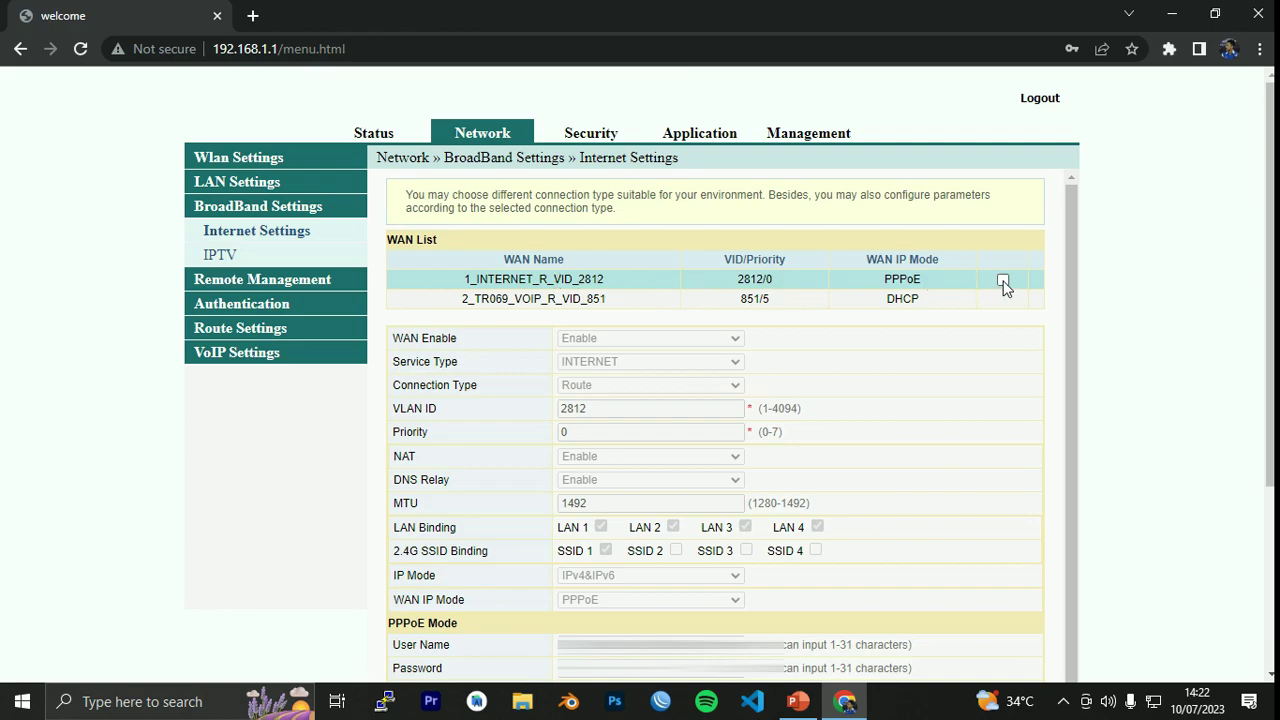
pyautogui.click(1003, 281)
# Inspect the page in DevTools and expand the second table's tbody to list its rows.
pyautogui.rightClick(870, 226)
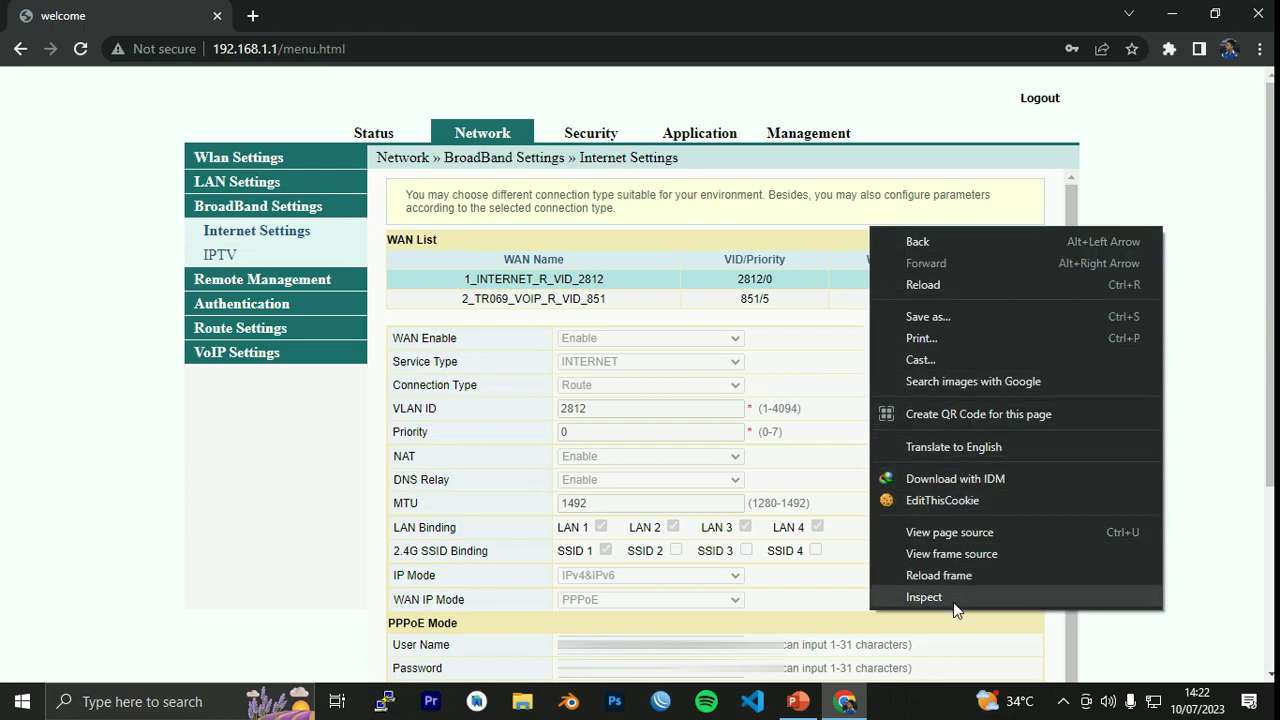
pyautogui.click(953, 602)
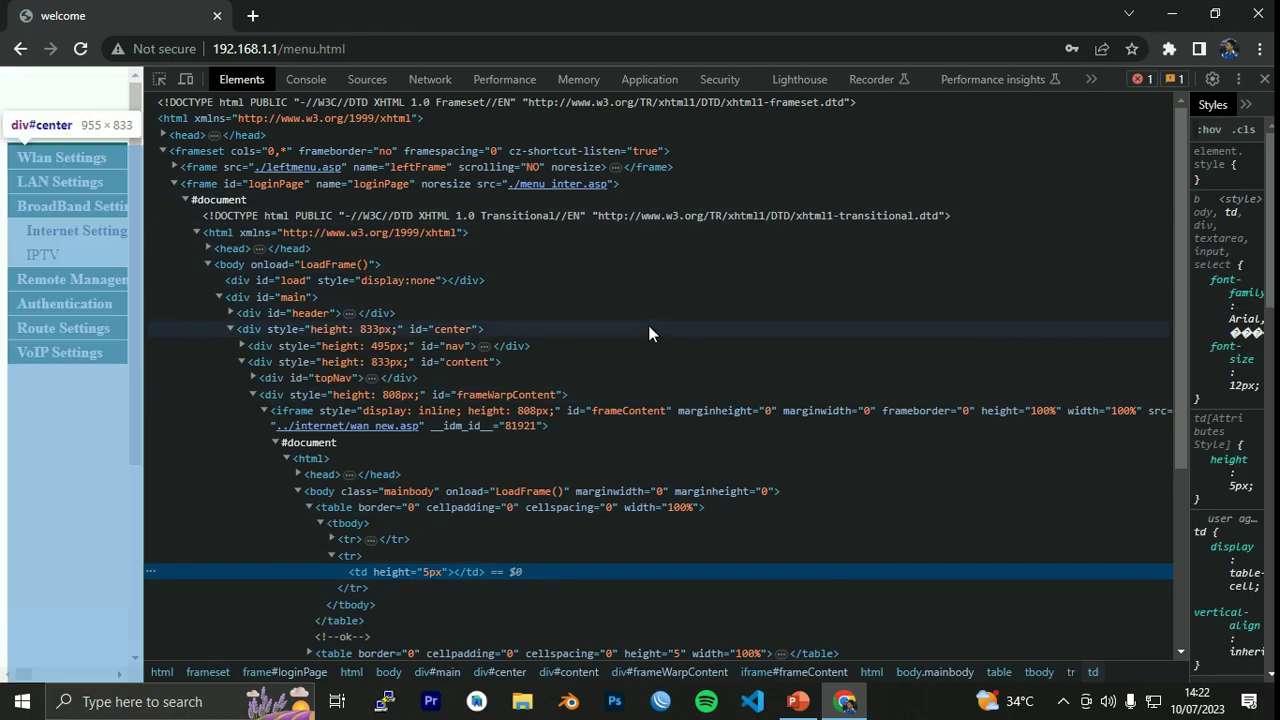
pyautogui.scroll(-1, 650, 335)
pyautogui.scroll(-1, 662, 360)
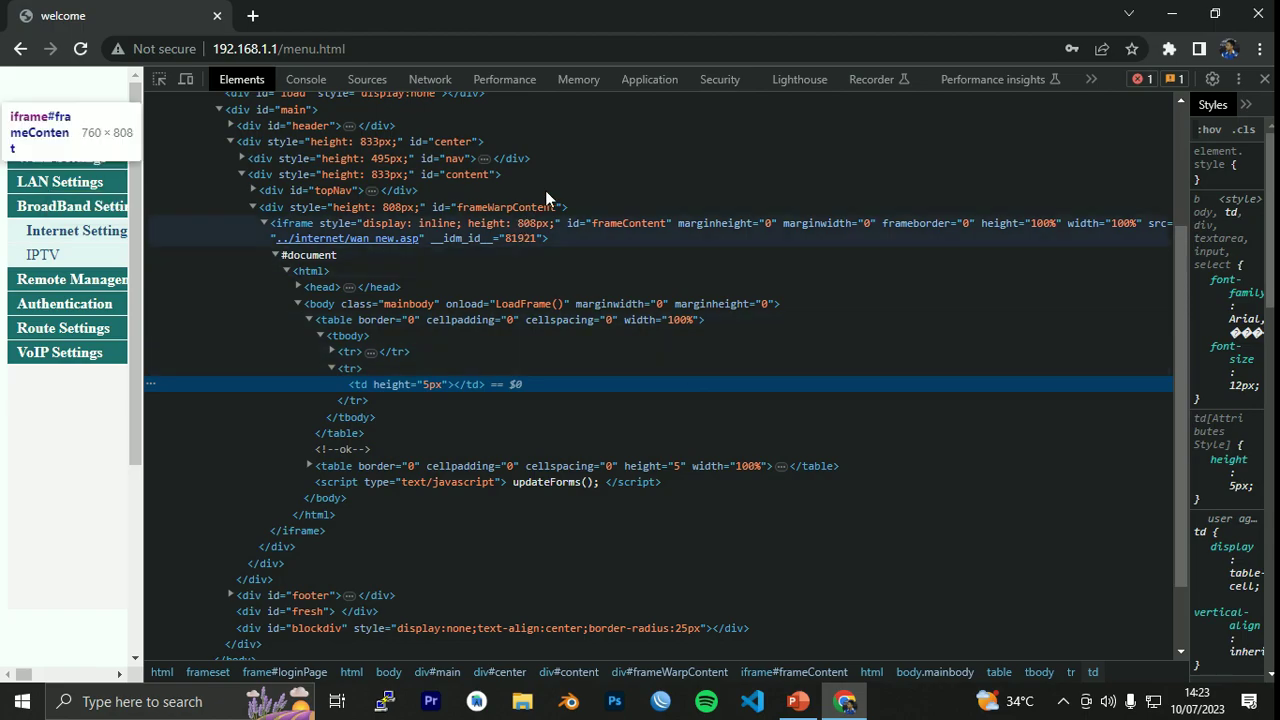
pyautogui.scroll(-1, 626, 197)
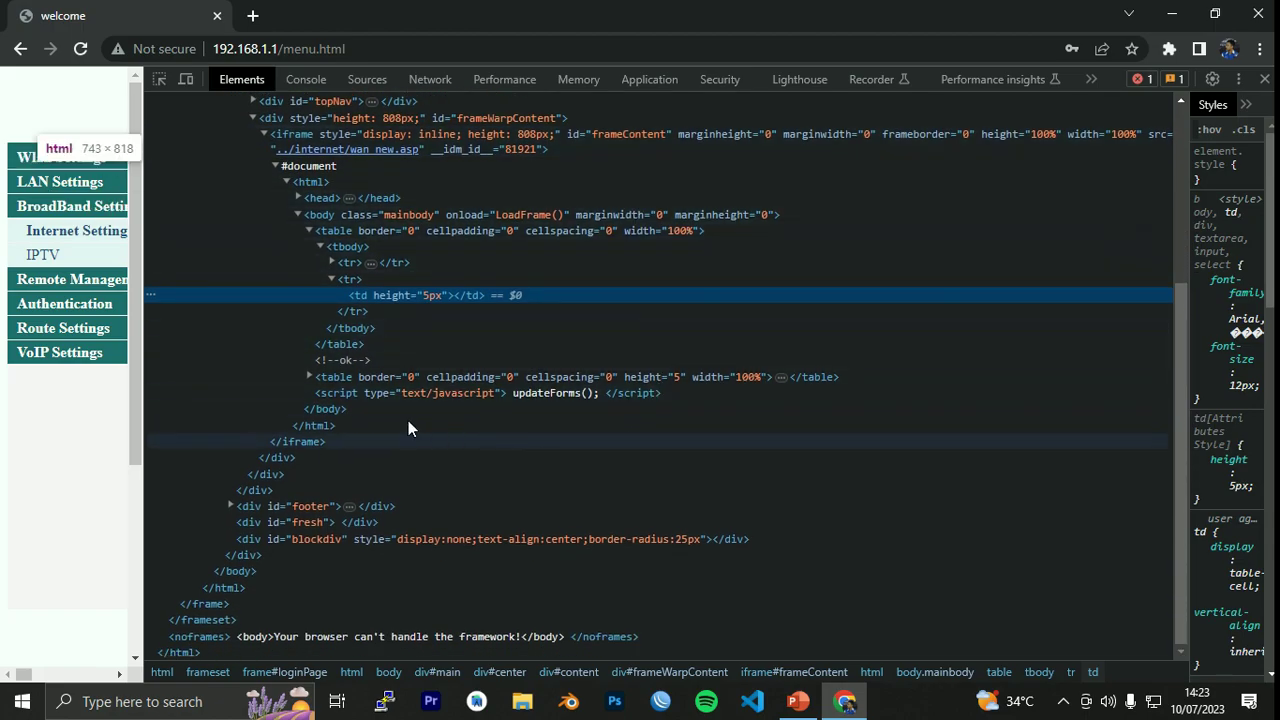
pyautogui.click(308, 376)
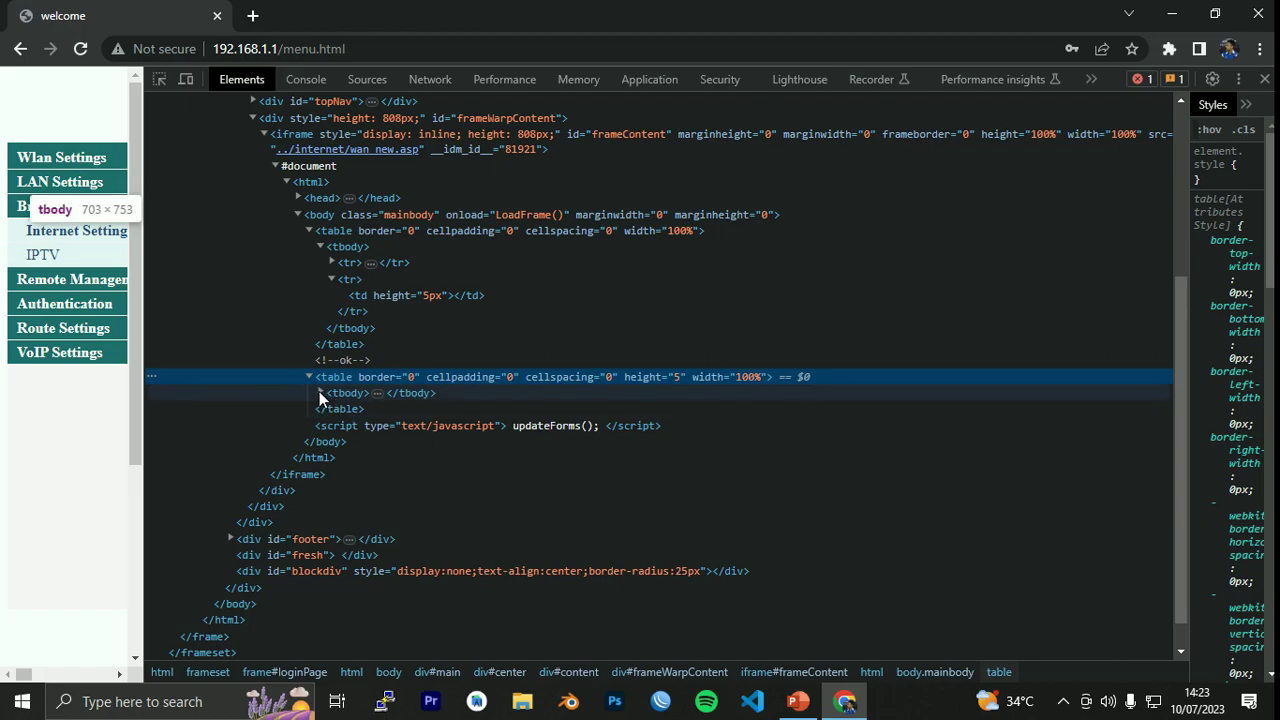
pyautogui.click(320, 393)
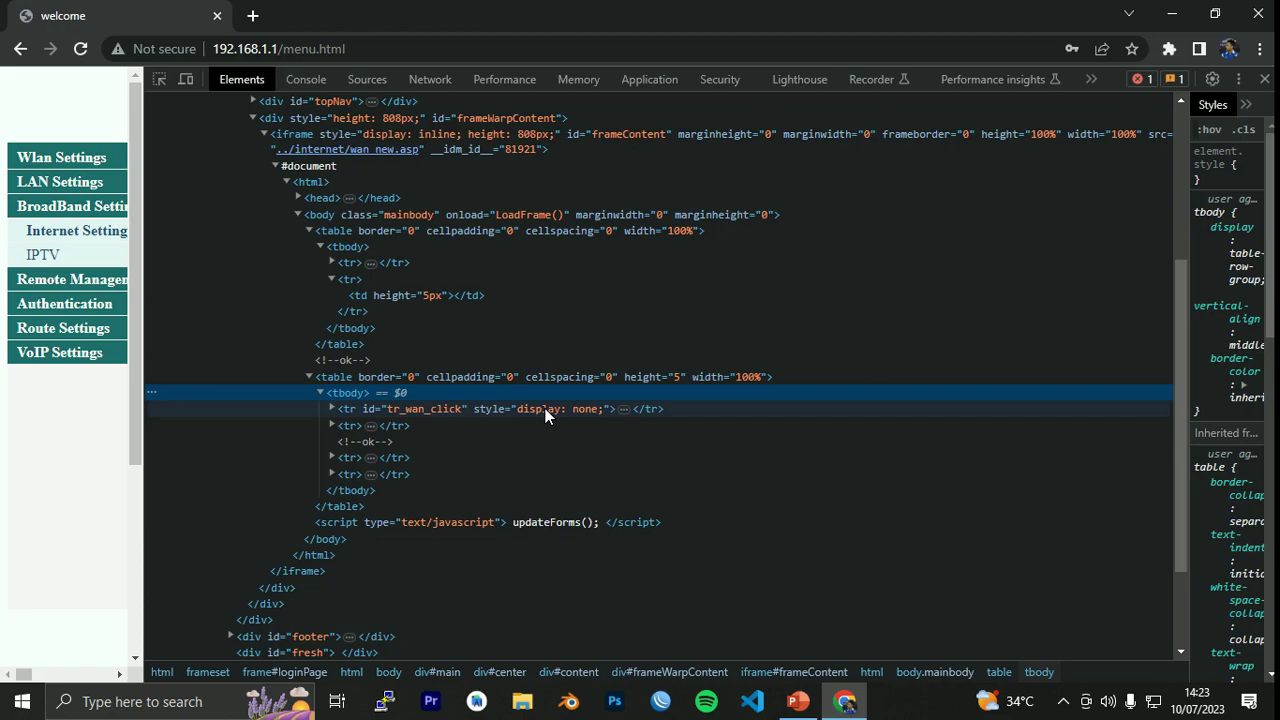
# Delete the display:none style from the hidden tr_wan_click row and close DevTools.
pyautogui.click(545, 412)
pyautogui.doubleClick(545, 412)
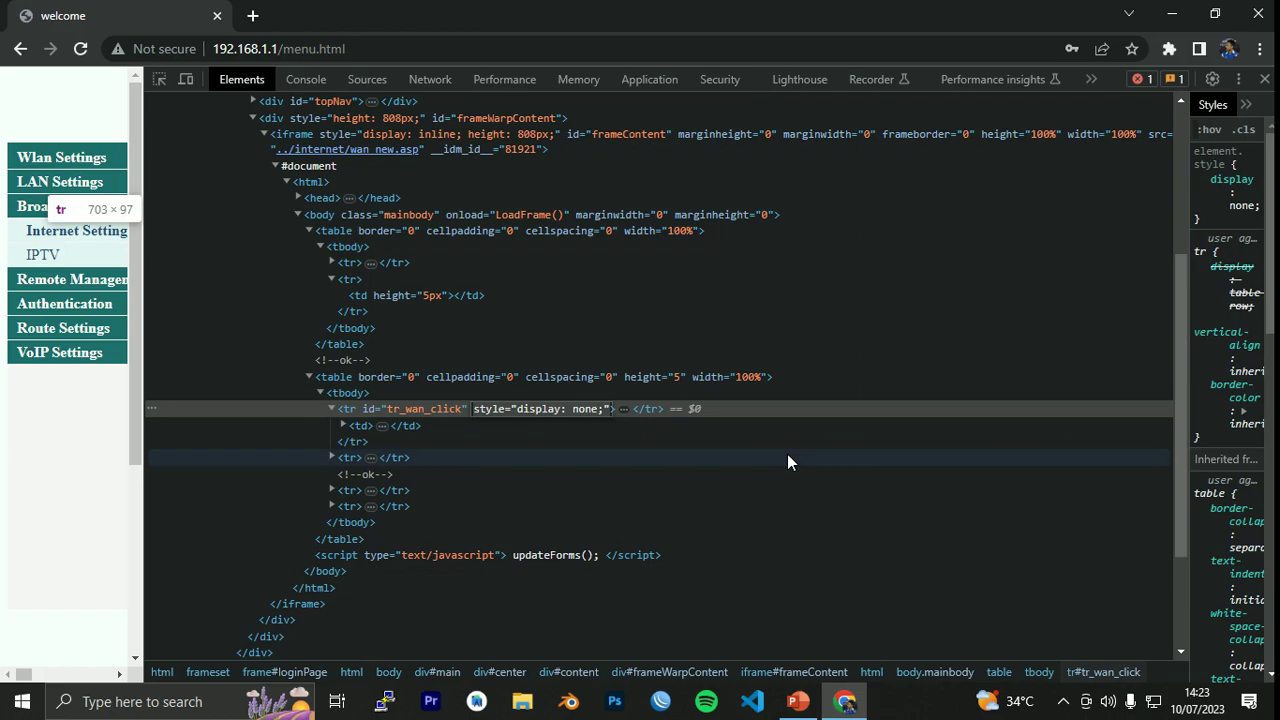
pyautogui.press('BackSpace')
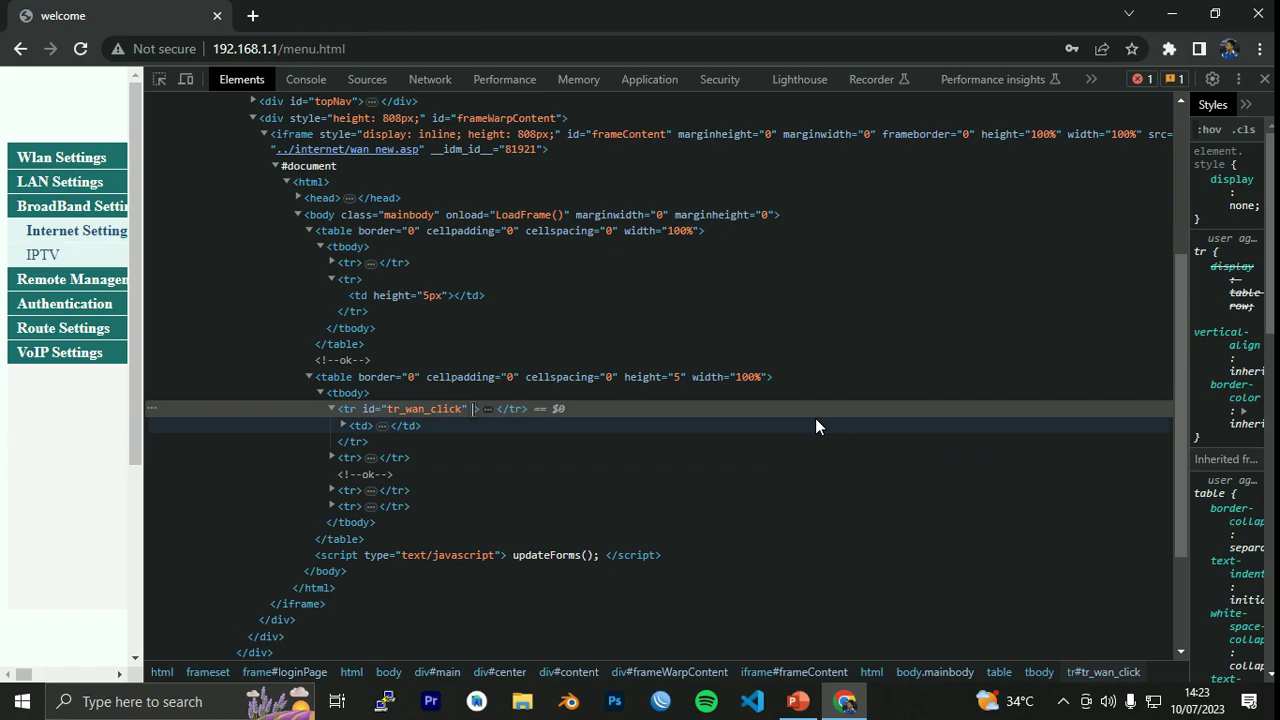
pyautogui.click(816, 422)
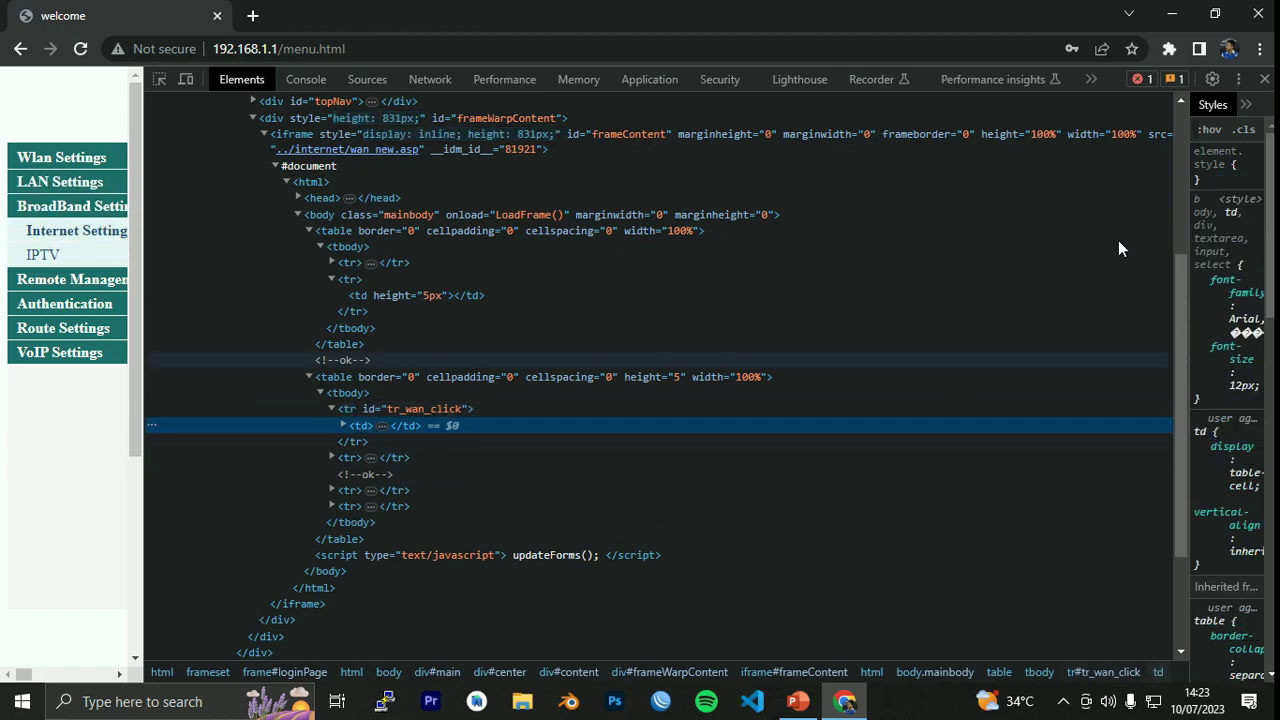
pyautogui.click(1264, 79)
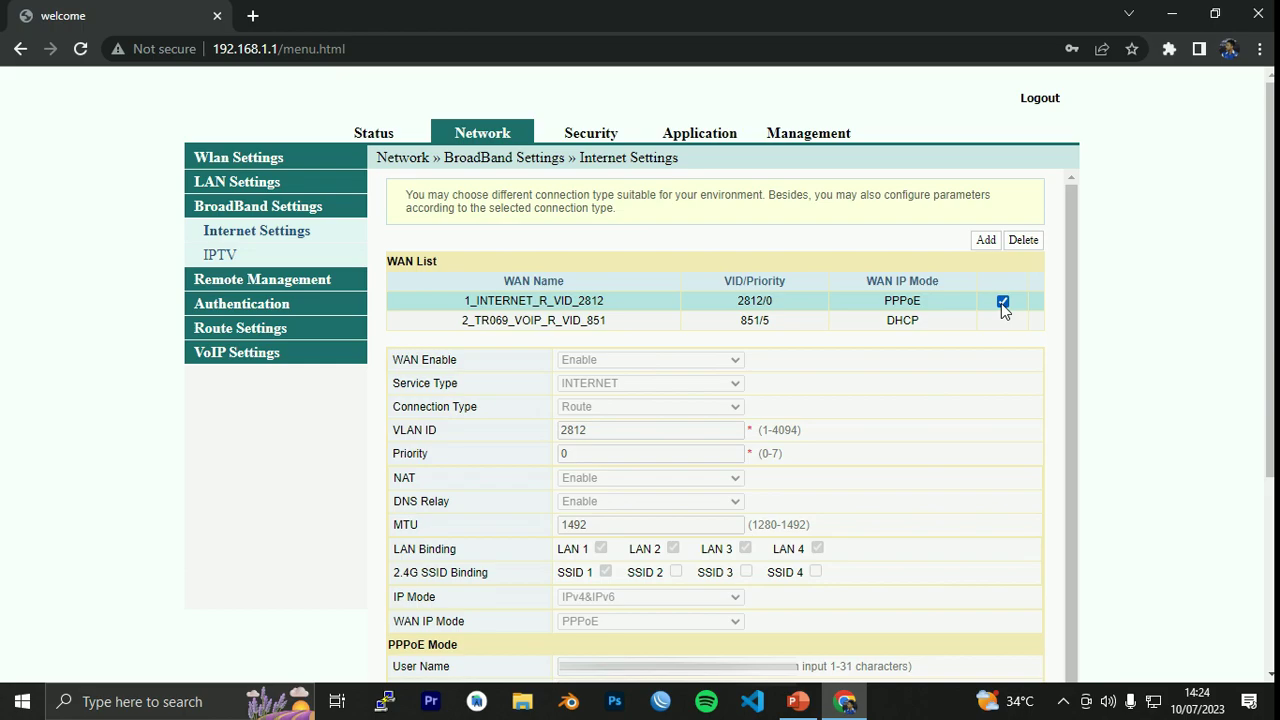
# Delete the ticked 1_INTERNET_R_VID_2812 WAN rule and confirm the deletion.
pyautogui.click(1021, 245)
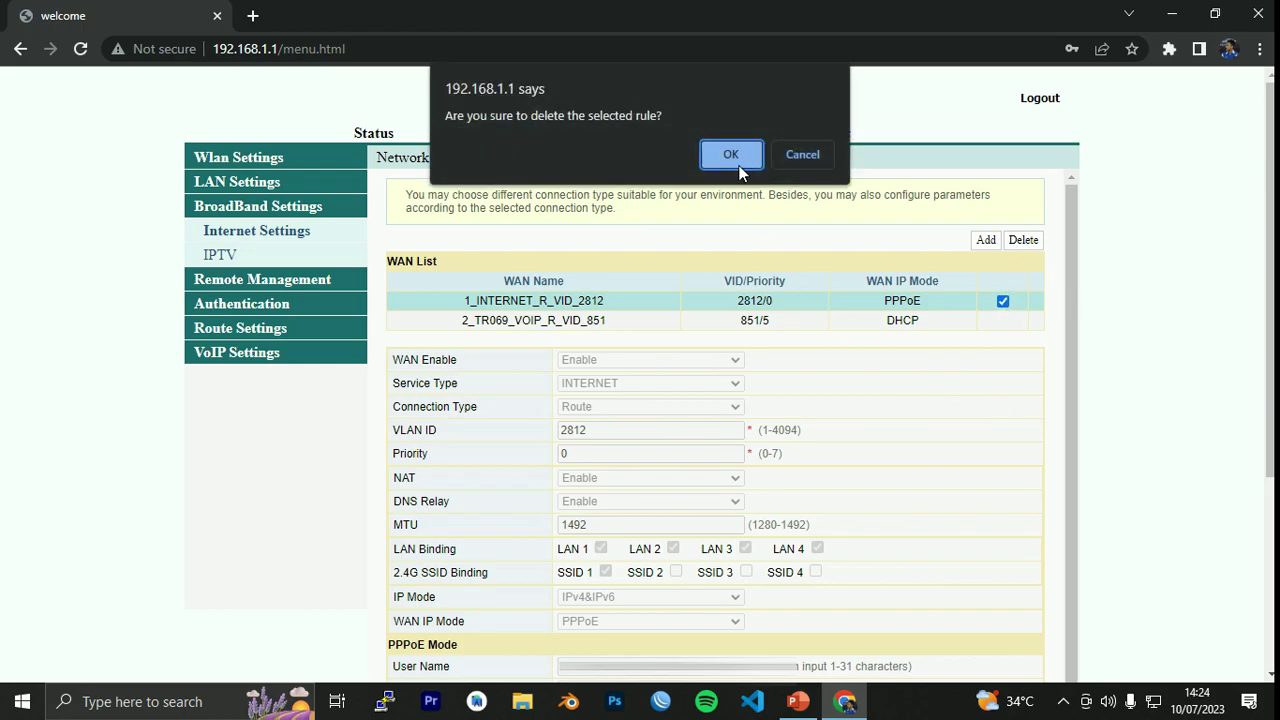
pyautogui.click(737, 163)
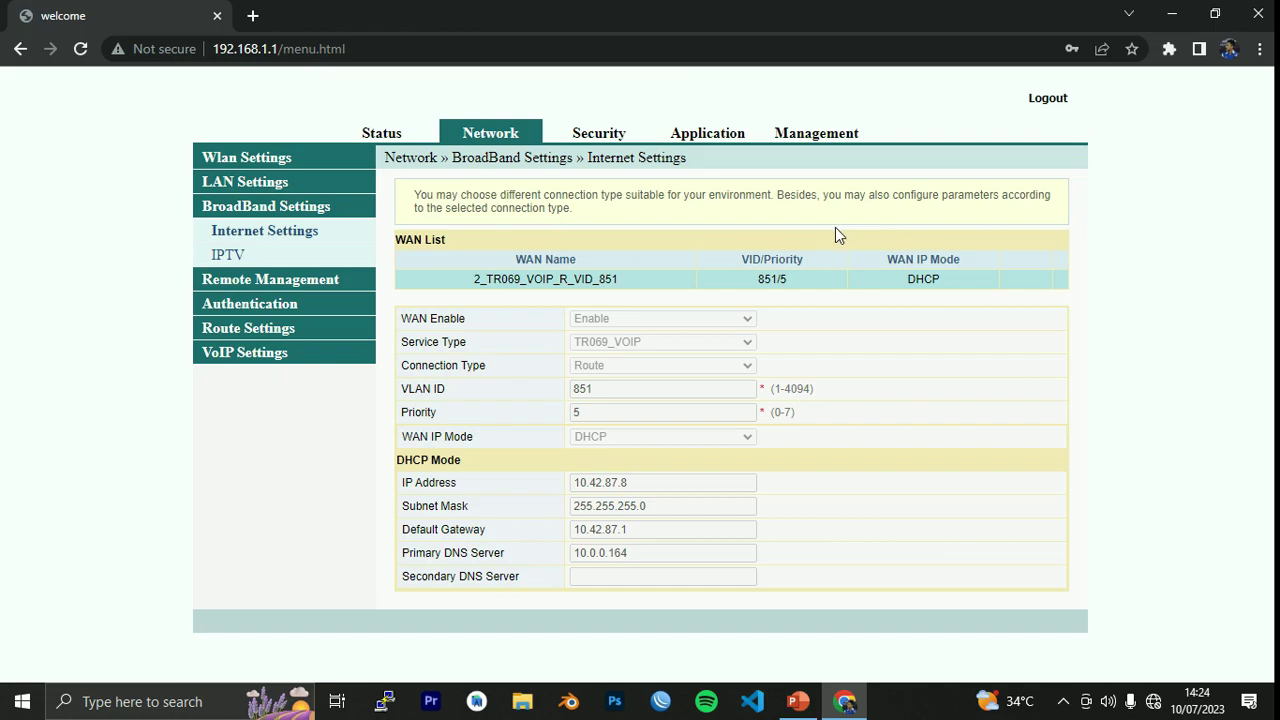
# Open Chrome's context menu beside the WAN list, now holding only 2_TR069_VOIP_R_VID_851.
pyautogui.rightClick(926, 235)
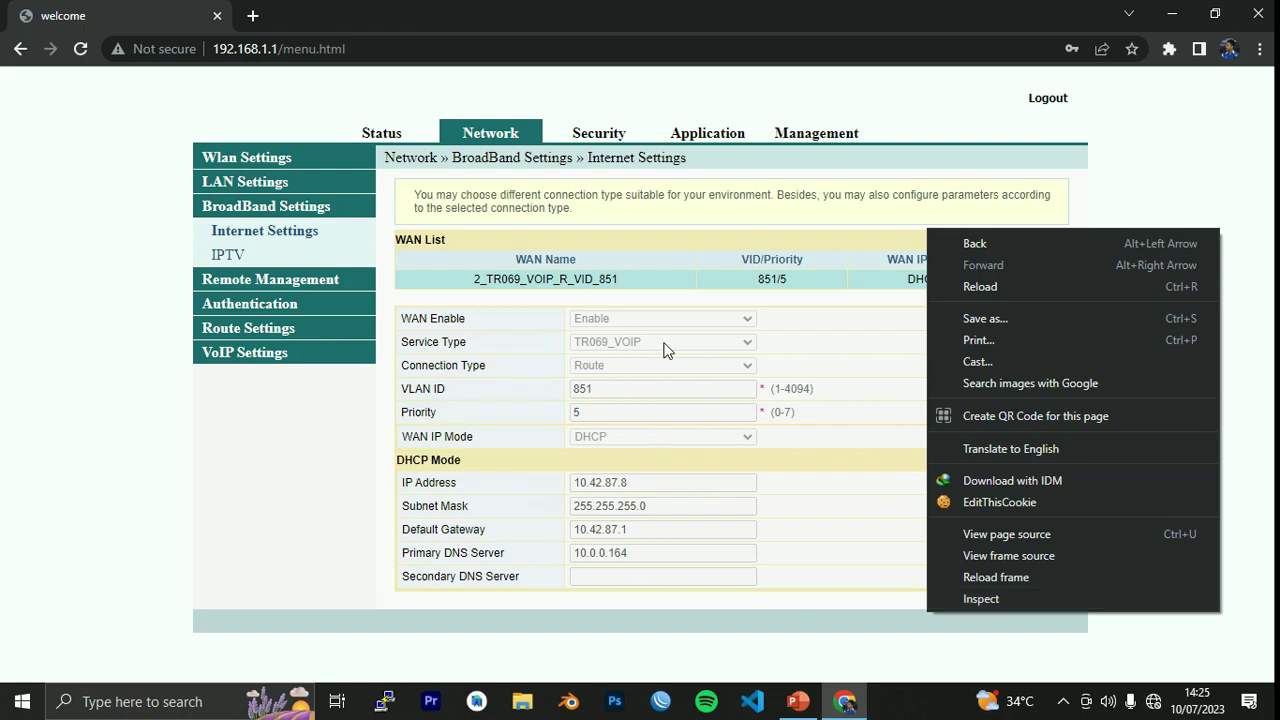
pyautogui.click(673, 440)
pyautogui.tripleClick(742, 340)
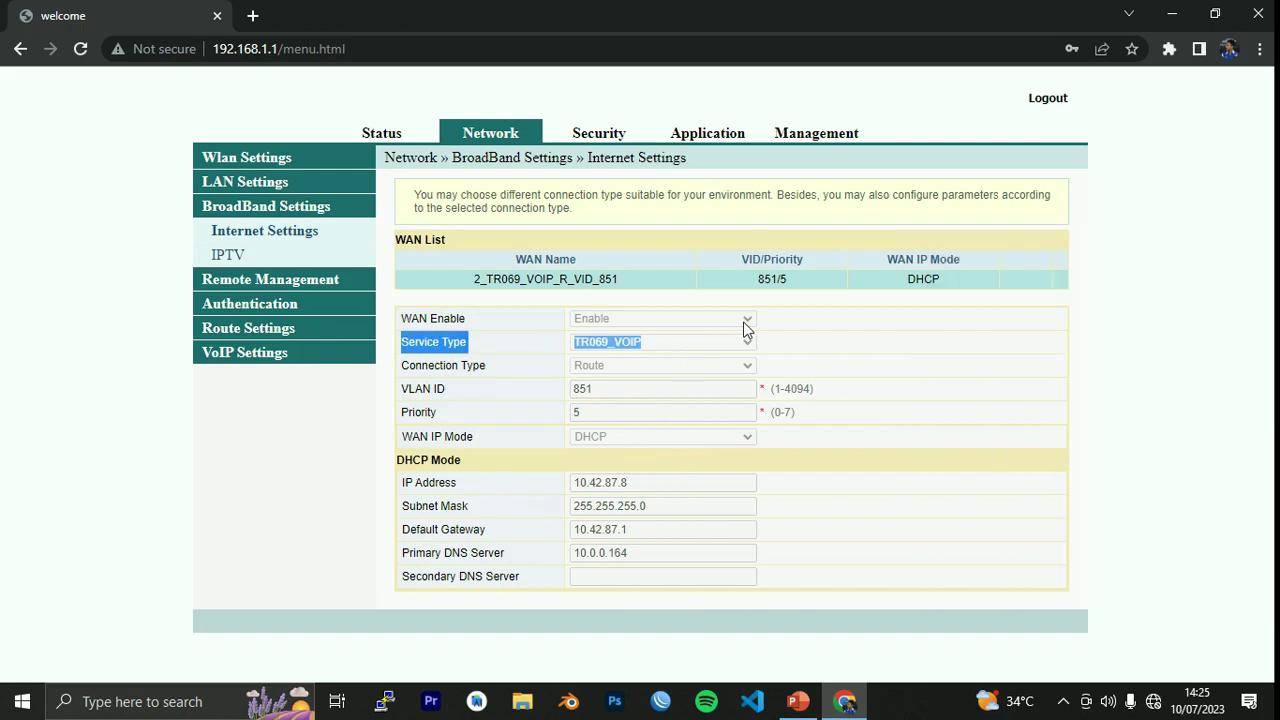
pyautogui.click(880, 298)
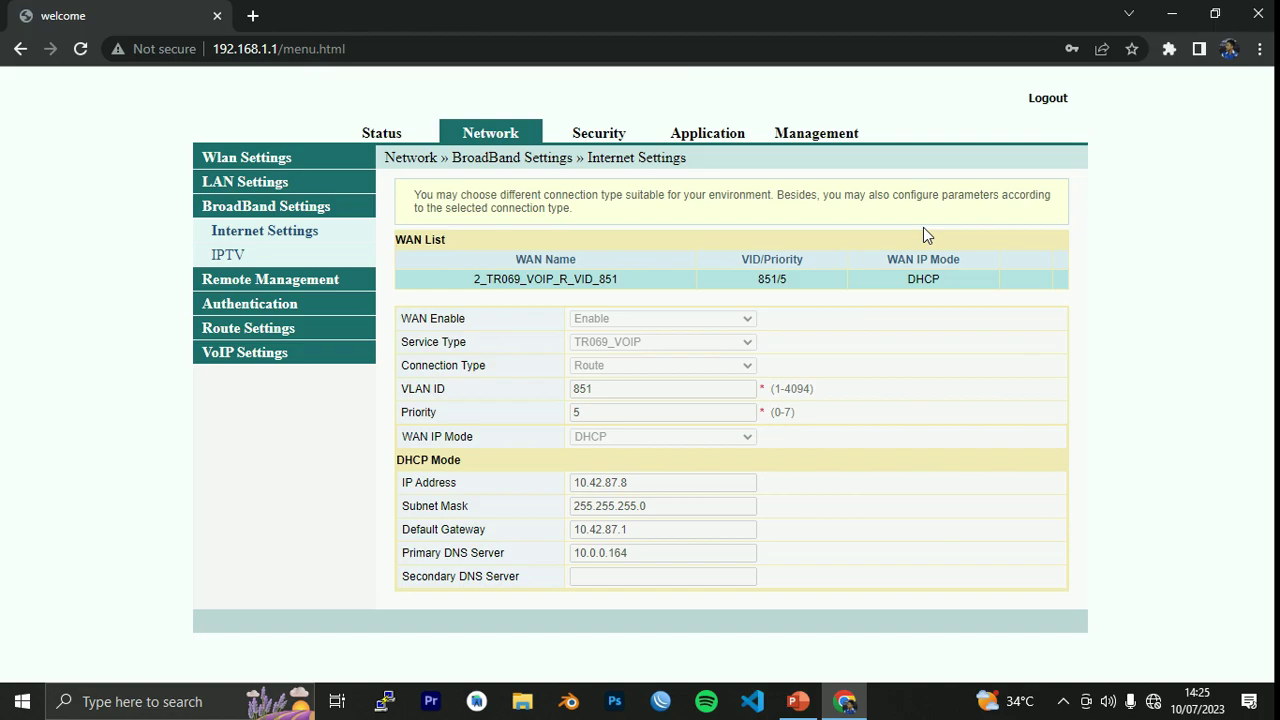
pyautogui.rightClick(923, 227)
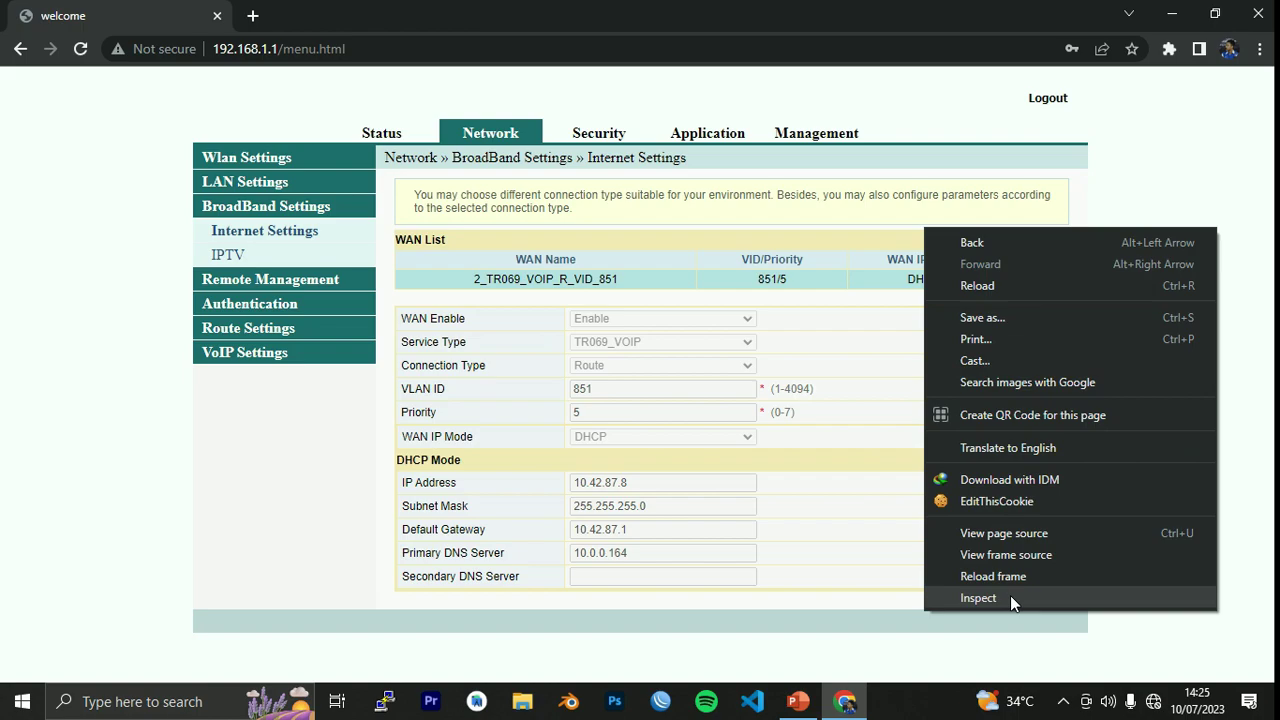
pyautogui.click(1011, 598)
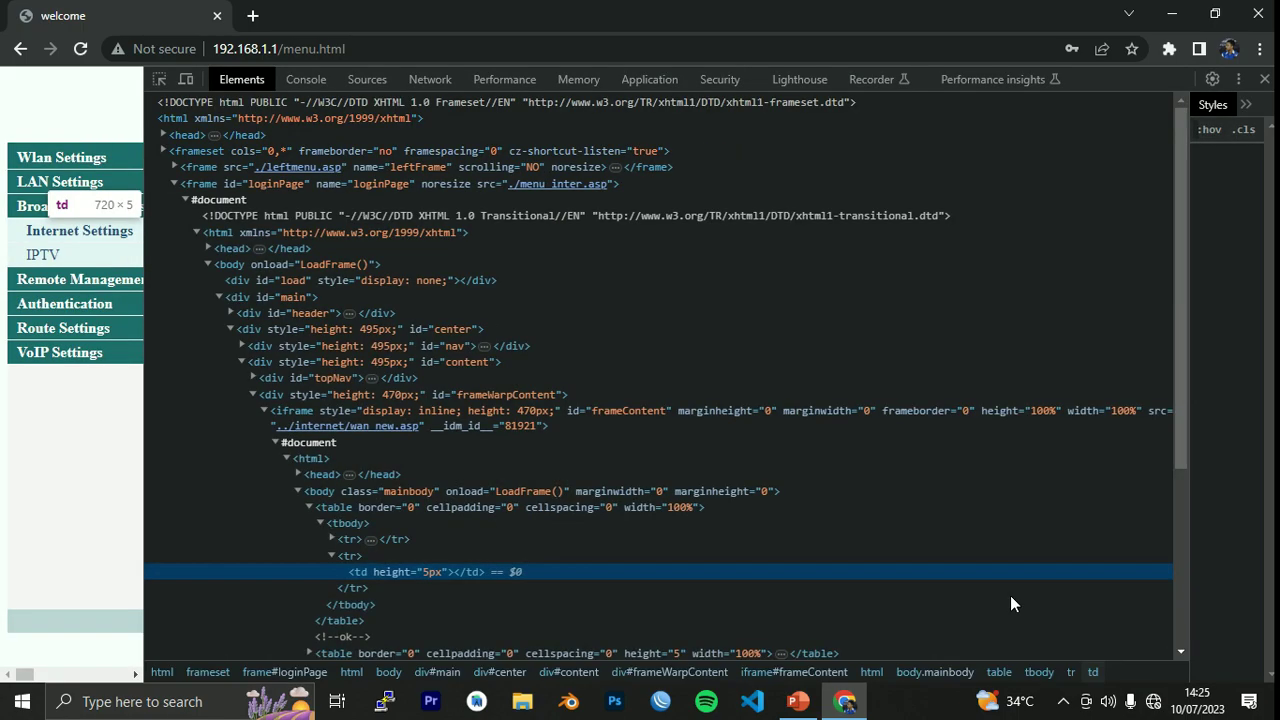
pyautogui.scroll(-1, 583, 460)
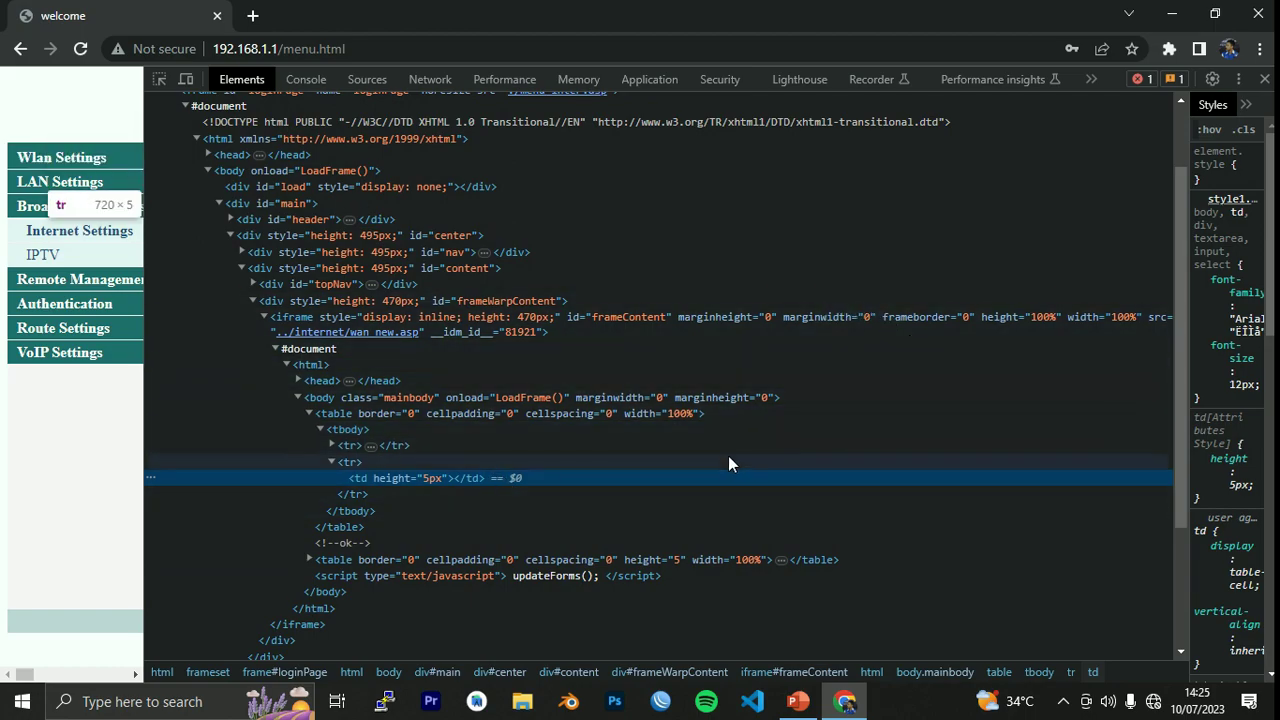
pyautogui.scroll(-3, 614, 470)
pyautogui.scroll(5, 713, 350)
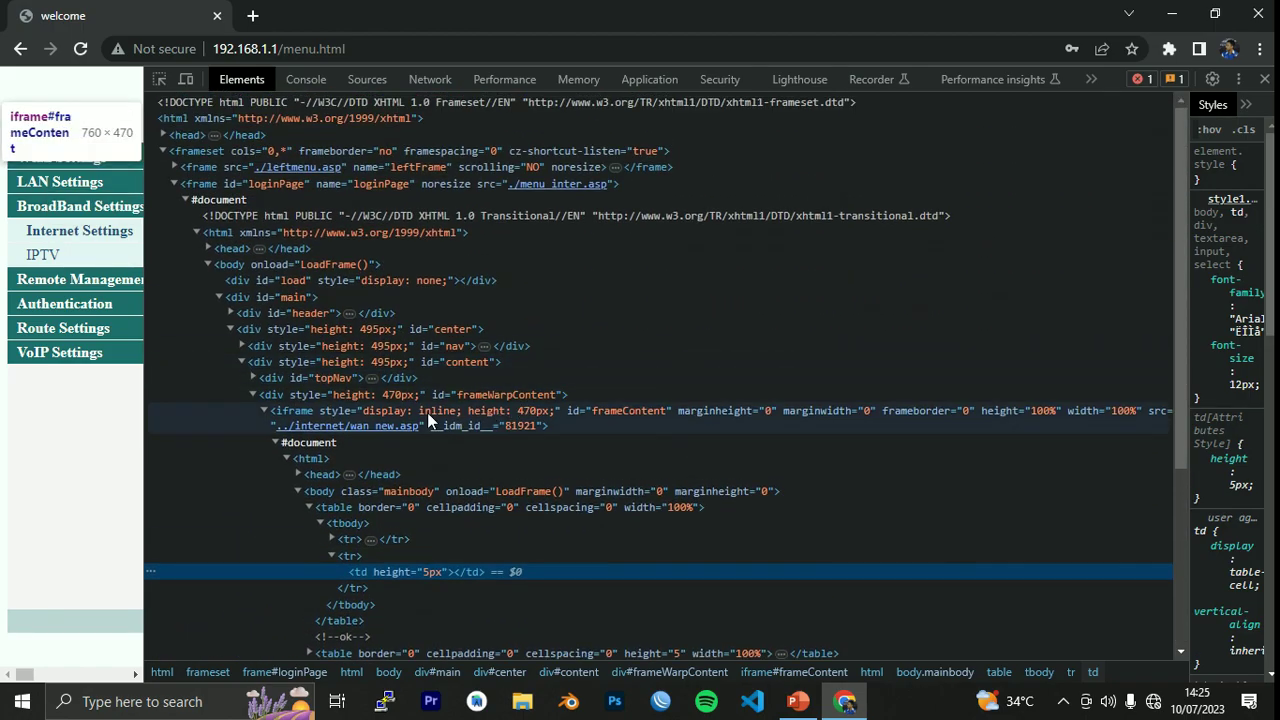
pyautogui.click(331, 539)
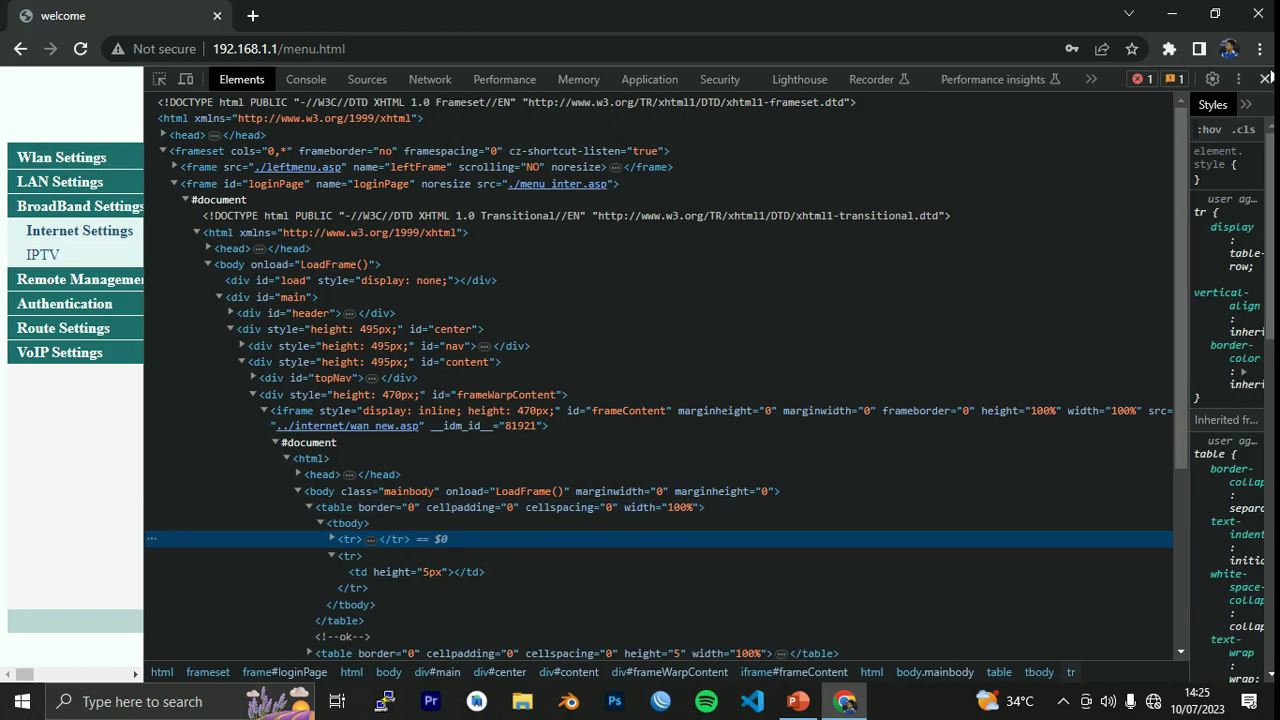
pyautogui.click(1264, 79)
# Use Inspect to delete the tr_wan_click row's display:none style, revealing the WAN Add/Delete buttons.
pyautogui.rightClick(906, 227)
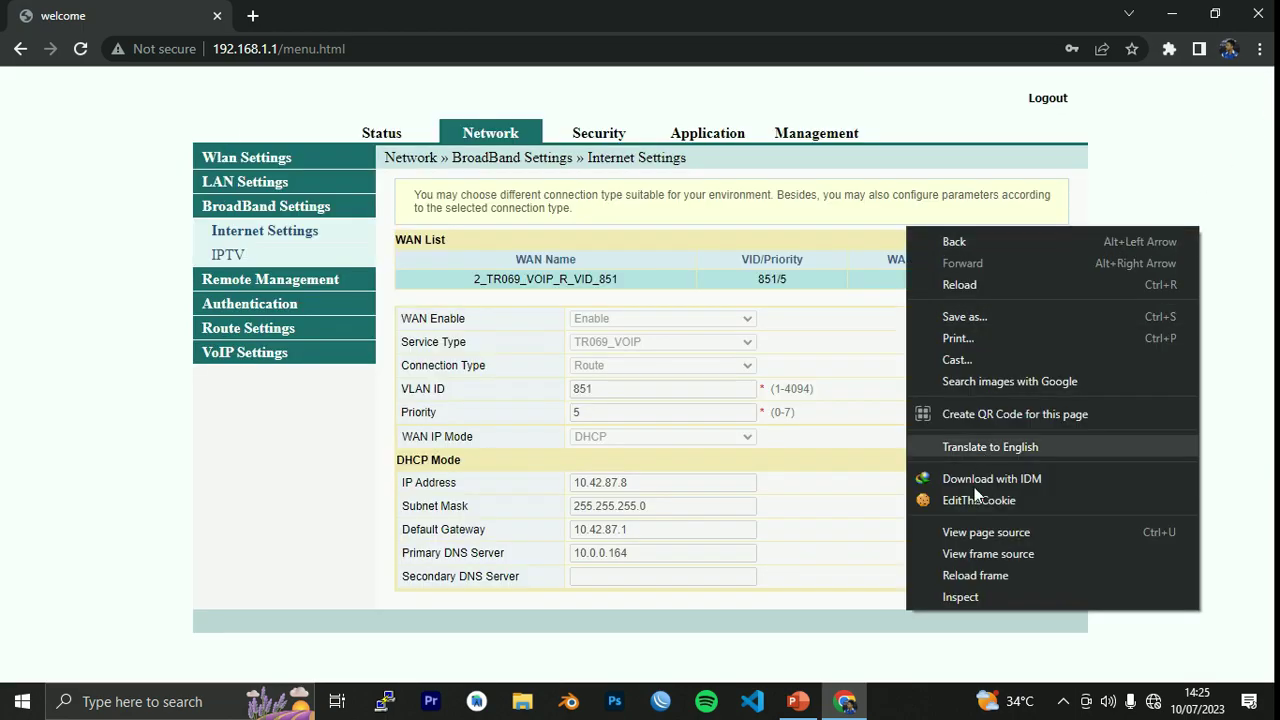
pyautogui.click(968, 597)
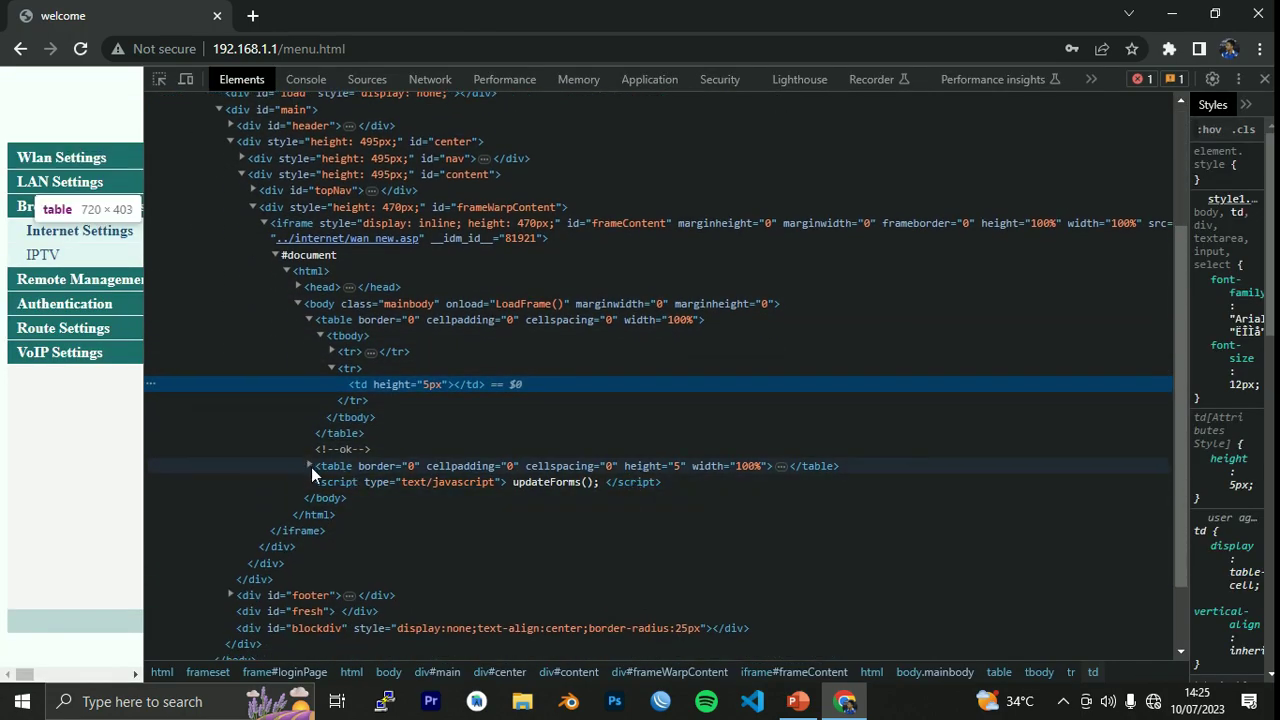
pyautogui.click(311, 467)
pyautogui.click(317, 479)
pyautogui.click(320, 481)
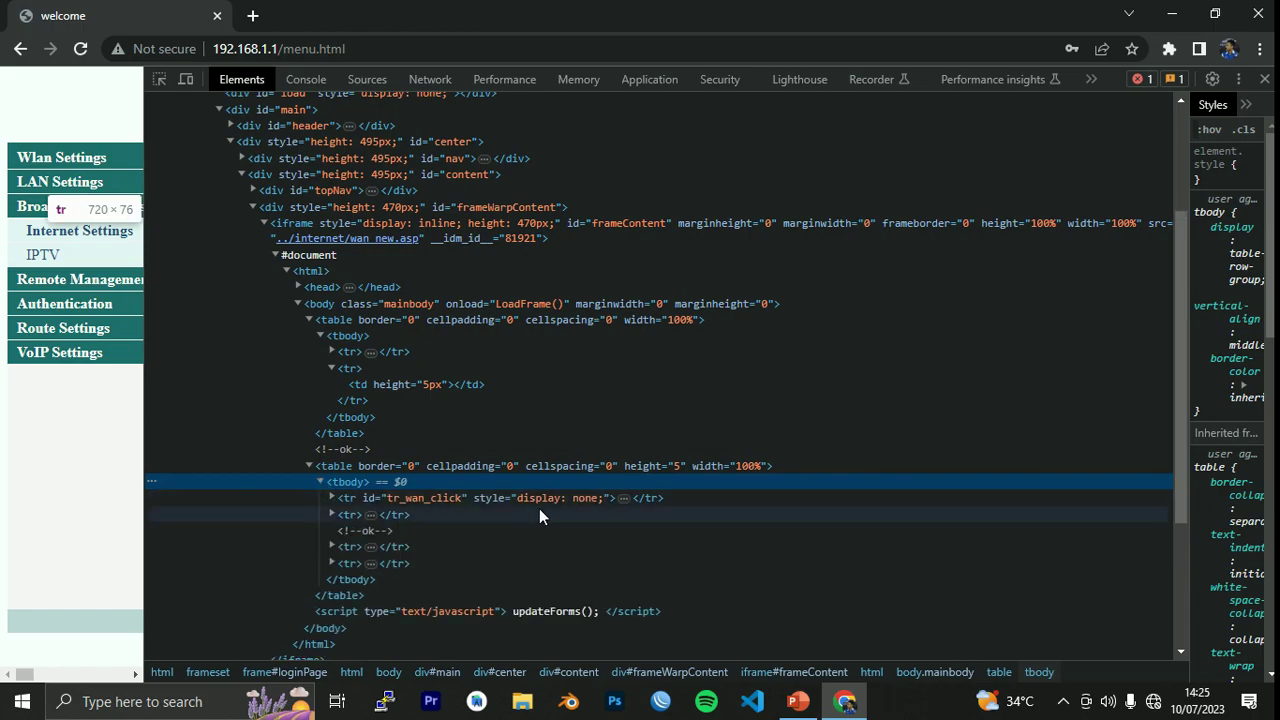
pyautogui.click(592, 500)
pyautogui.doubleClick(592, 500)
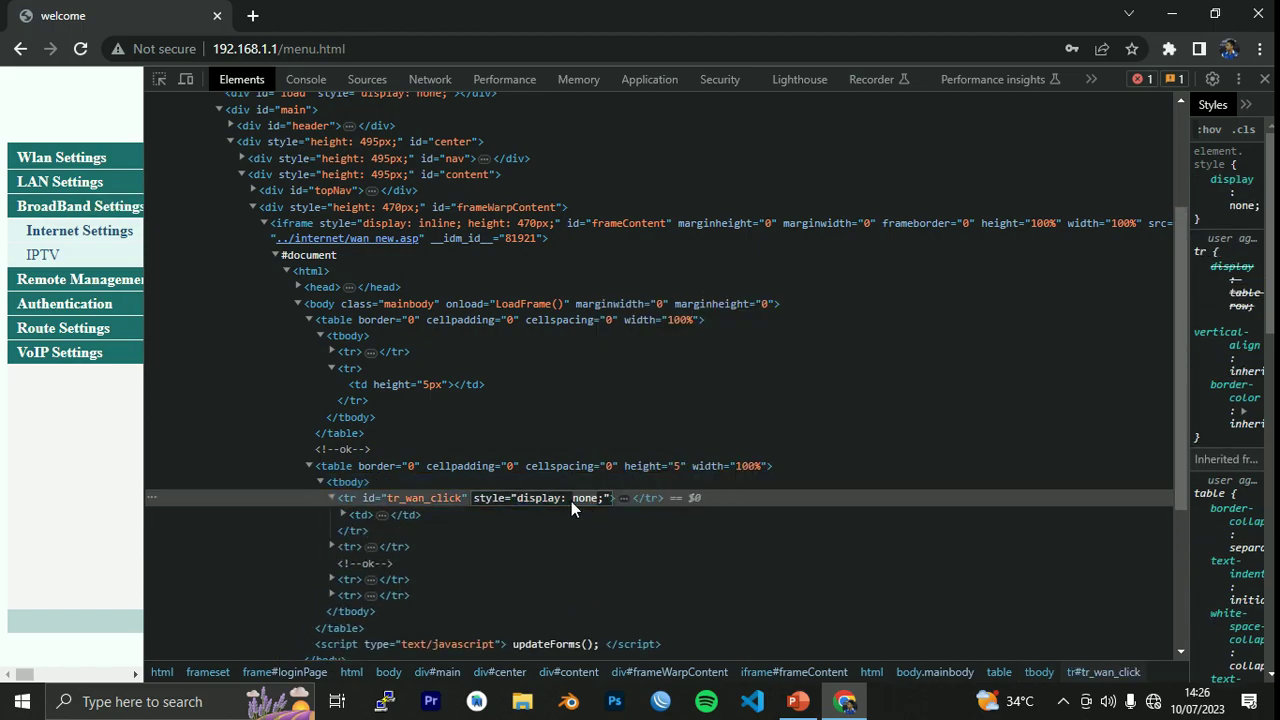
pyautogui.press('BackSpace')
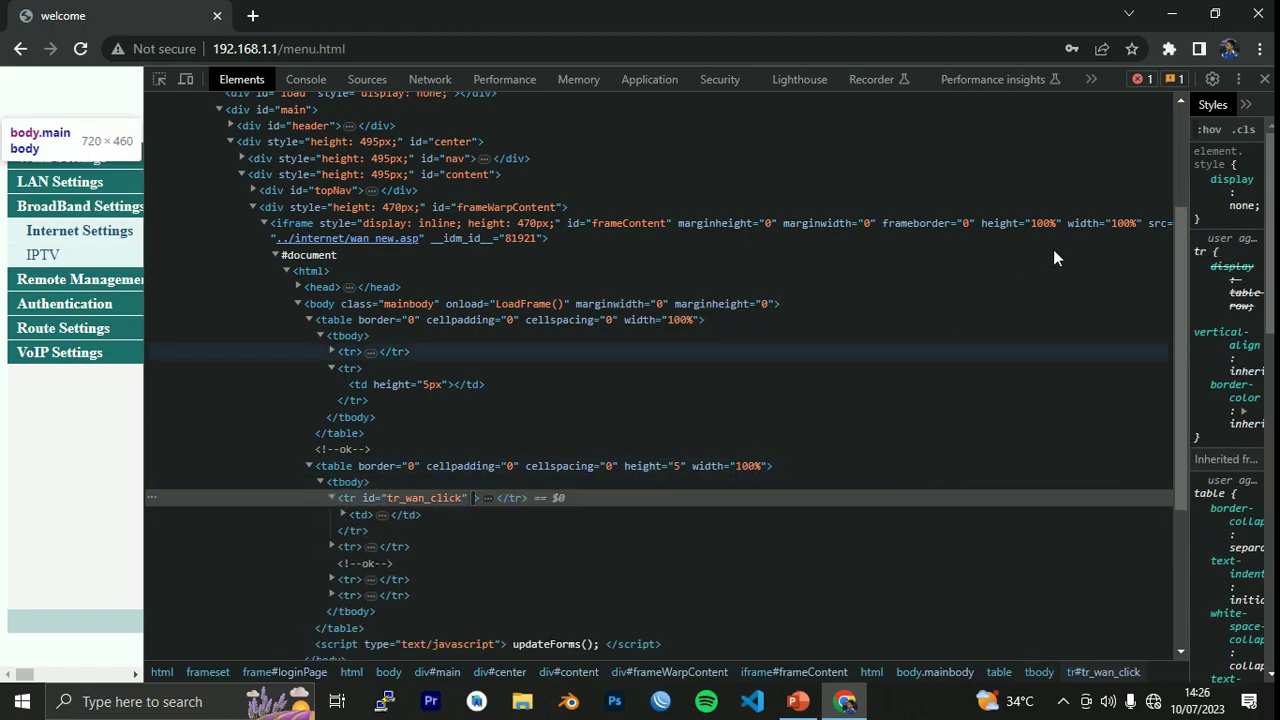
pyautogui.click(1264, 79)
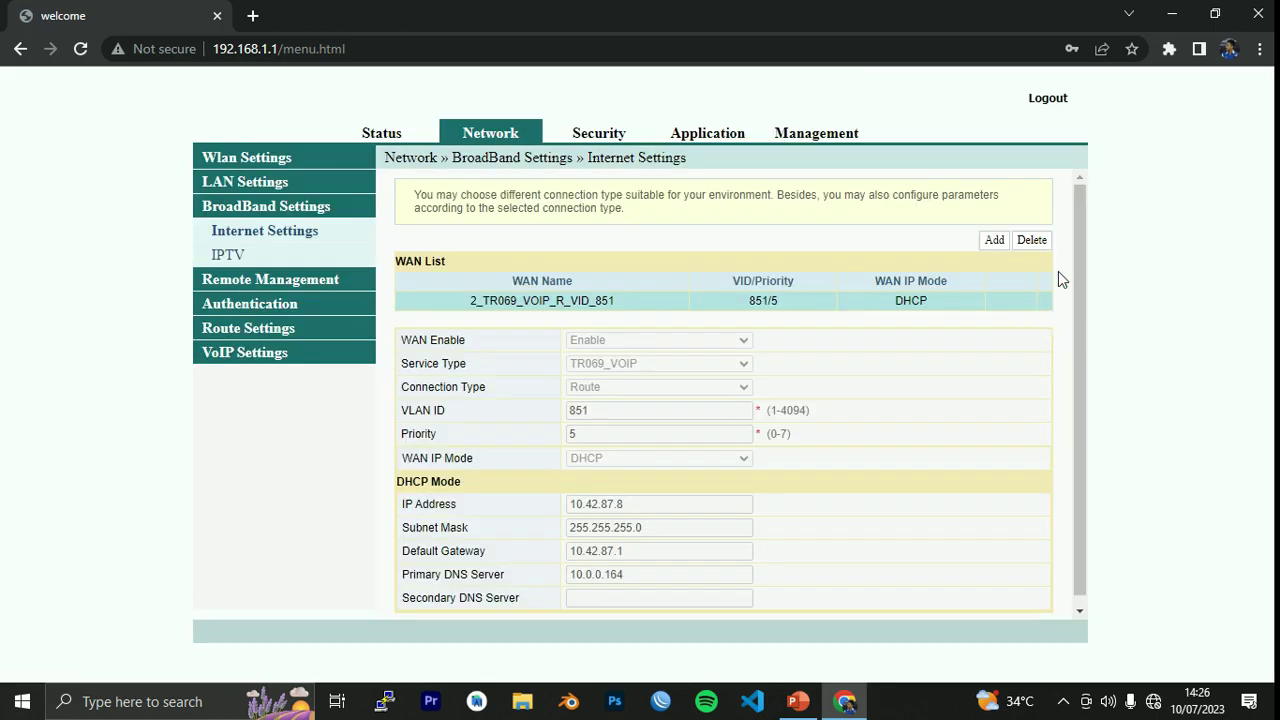
# Add a new WAN connection with VLAN ID 2812 and Priority 0.
pyautogui.click(1001, 239)
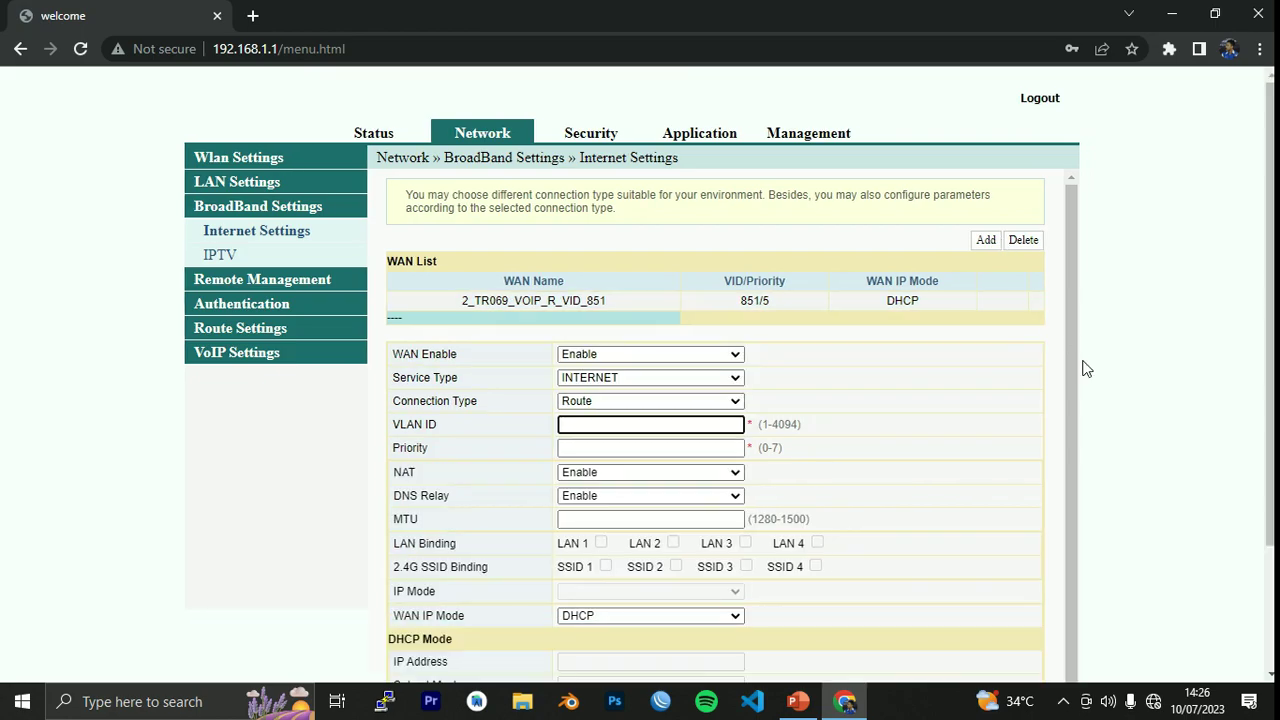
pyautogui.click(580, 425)
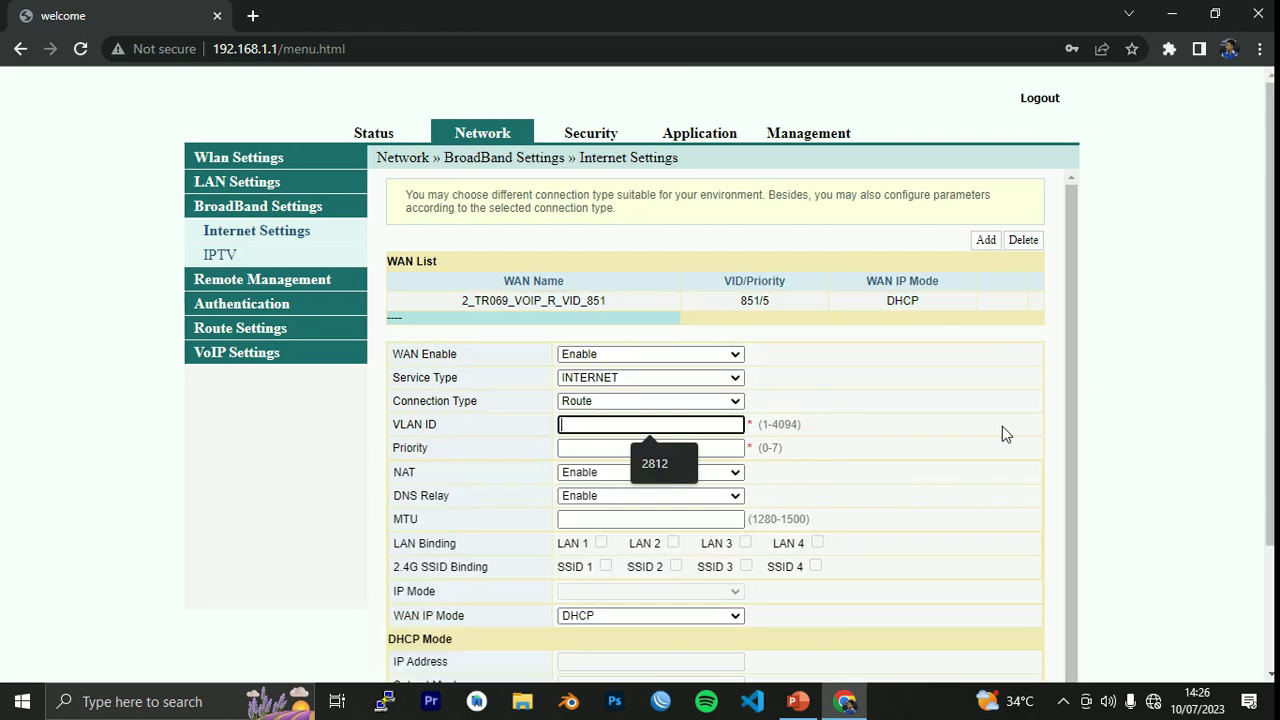
pyautogui.click(667, 472)
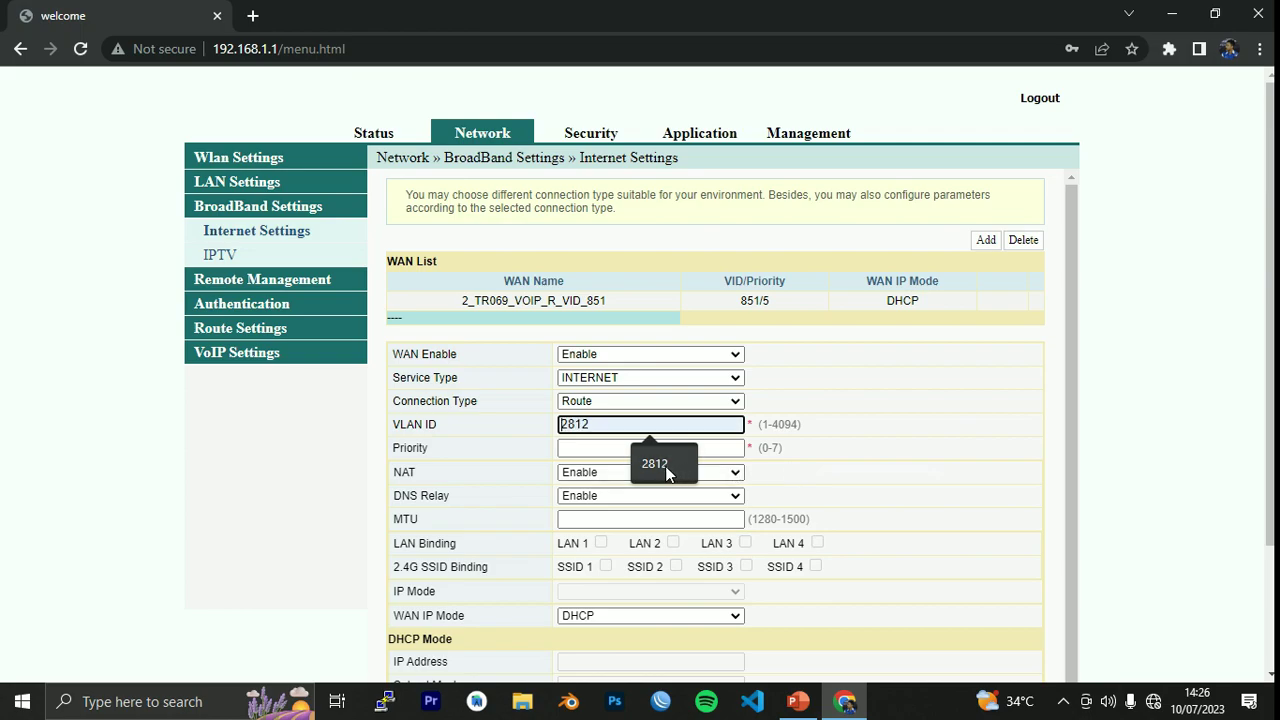
pyautogui.click(611, 447)
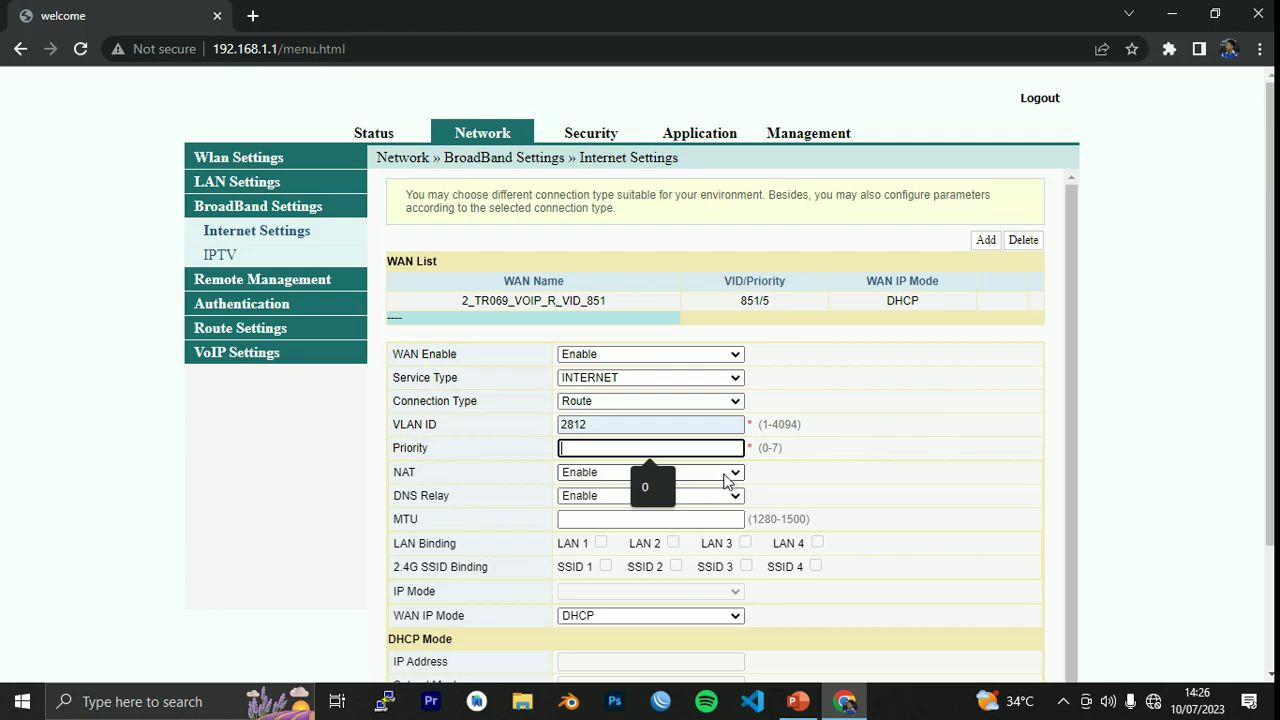
pyautogui.click(660, 486)
pyautogui.click(928, 467)
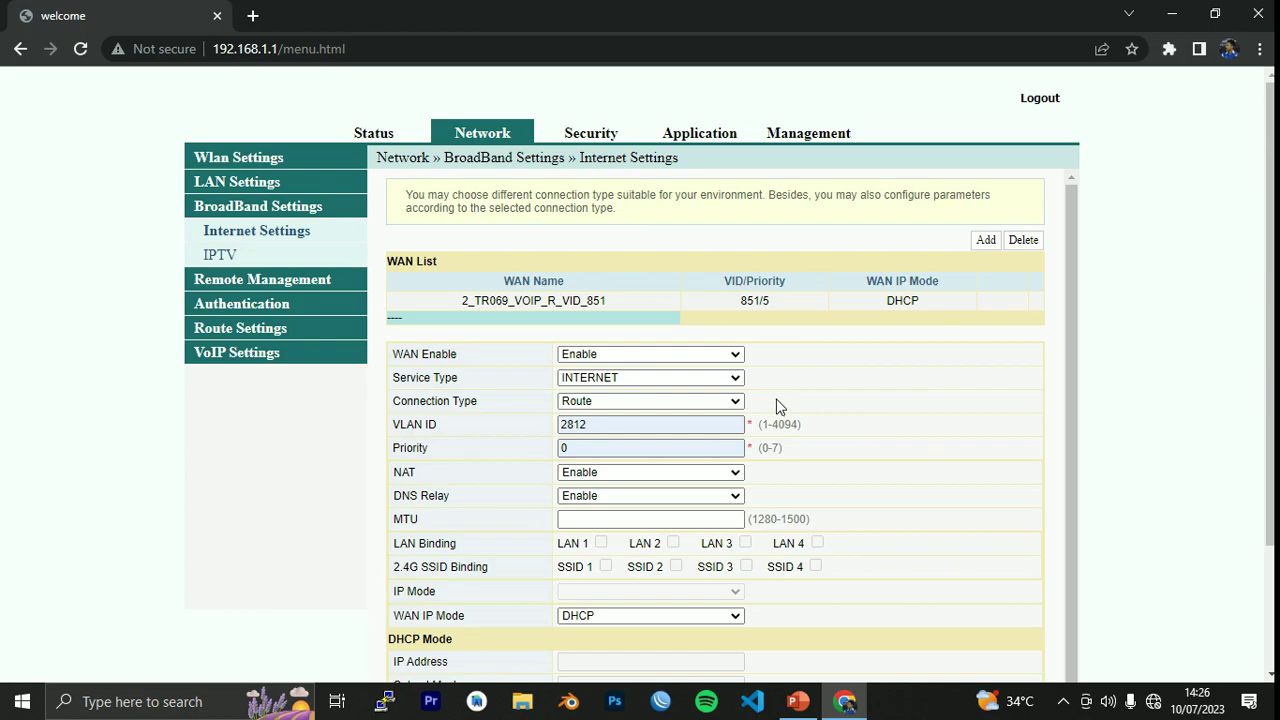
# Select the 2812 value in the VLAN ID field to check it.
pyautogui.moveTo(600, 424); pyautogui.dragTo(546, 430)
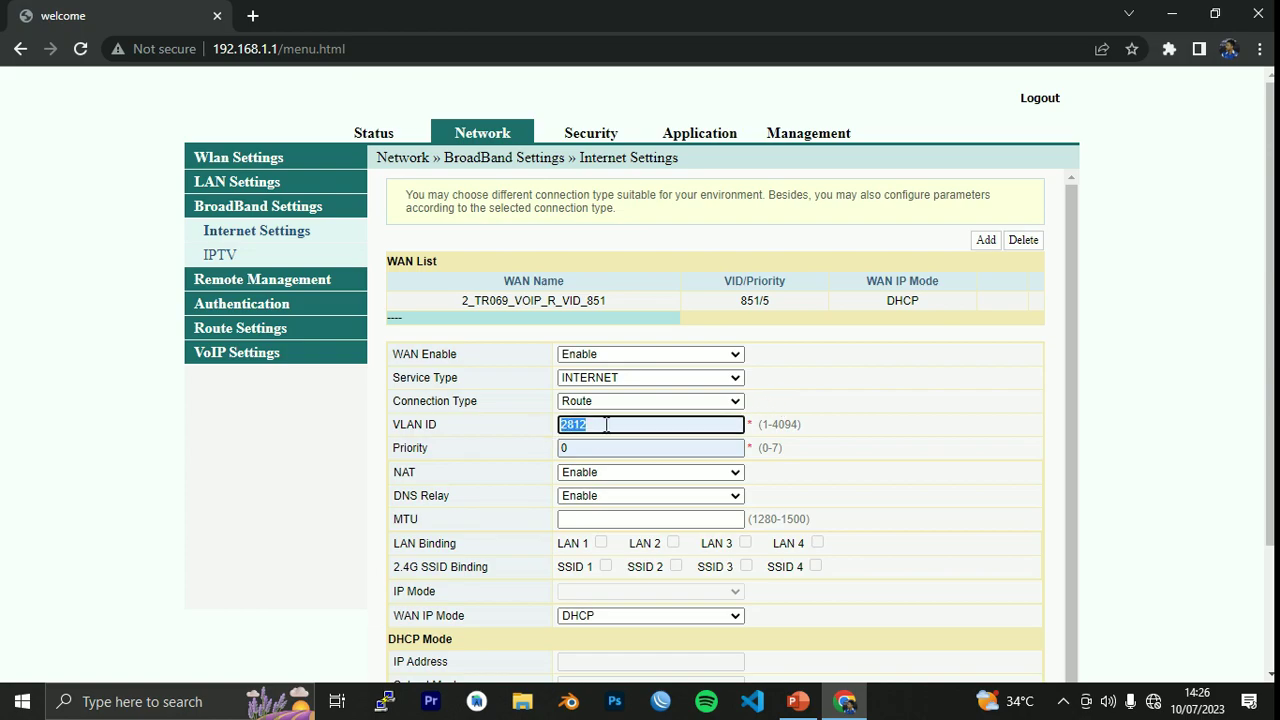
pyautogui.click(603, 424)
pyautogui.moveTo(631, 424); pyautogui.dragTo(550, 425)
pyautogui.click(722, 424)
# Change the connection type from Route to Bridge, then glance at the PowerPoint network diagram.
pyautogui.click(695, 402)
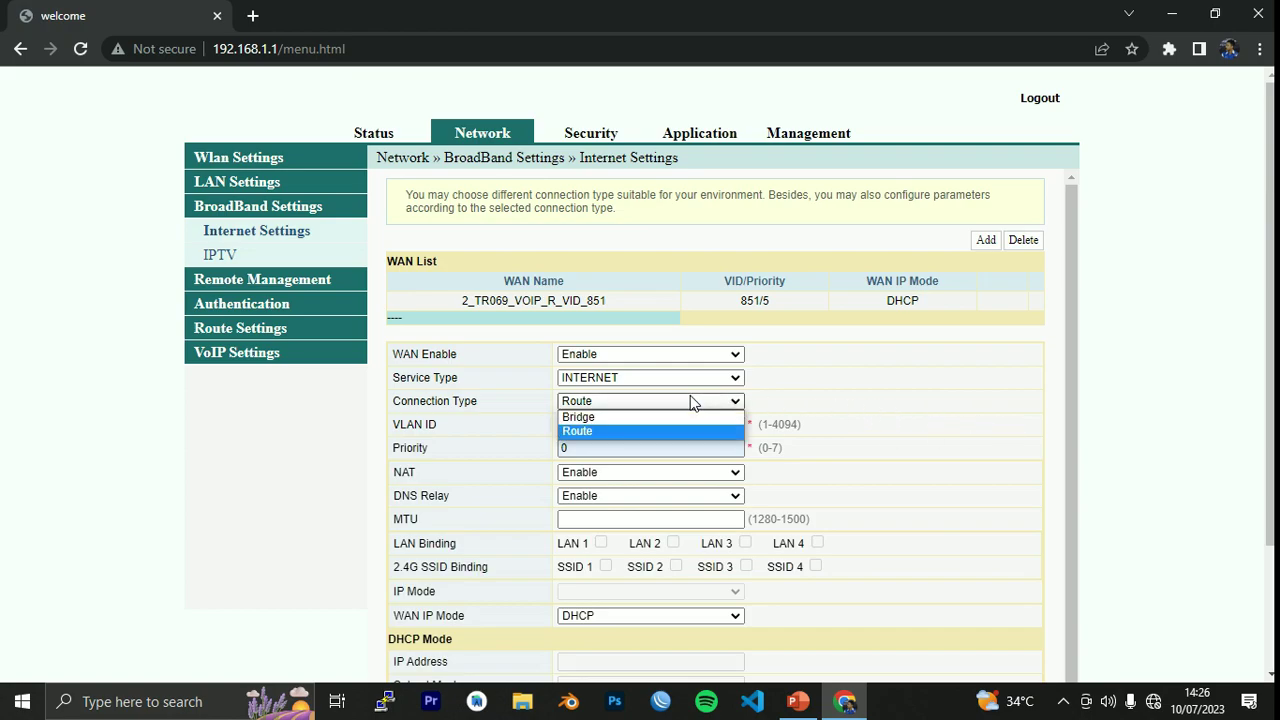
pyautogui.click(613, 417)
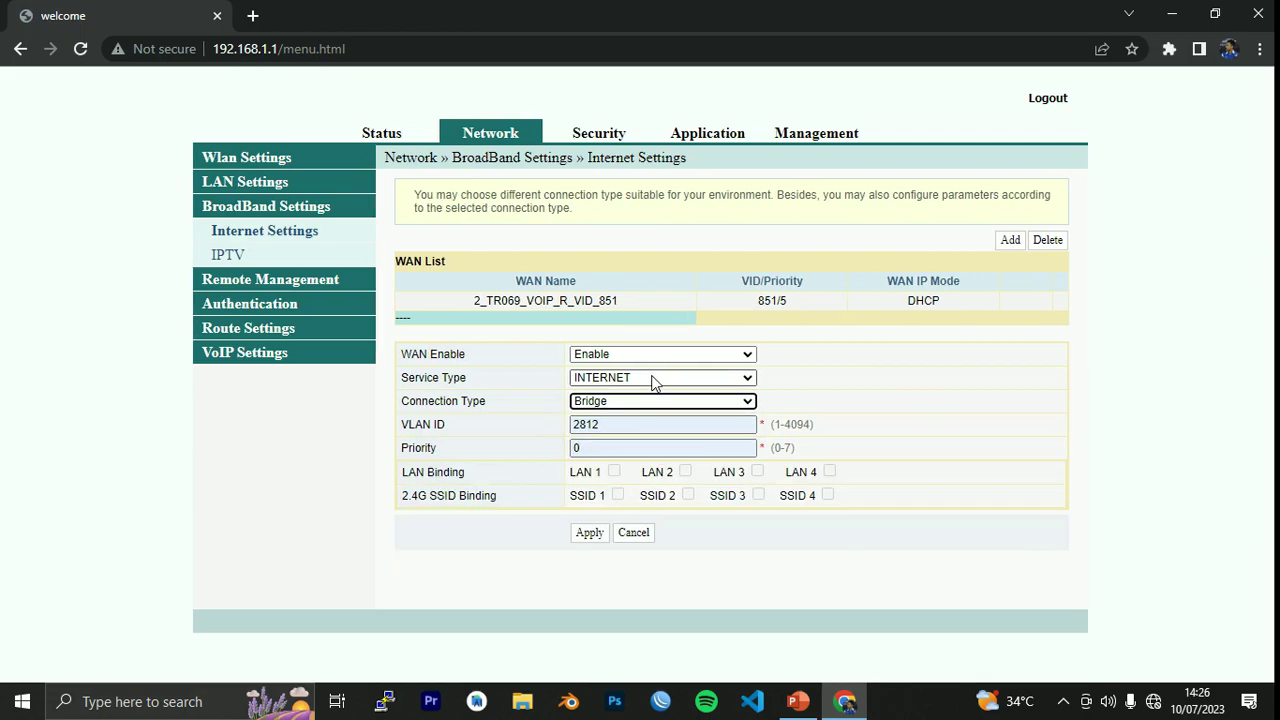
pyautogui.click(982, 377)
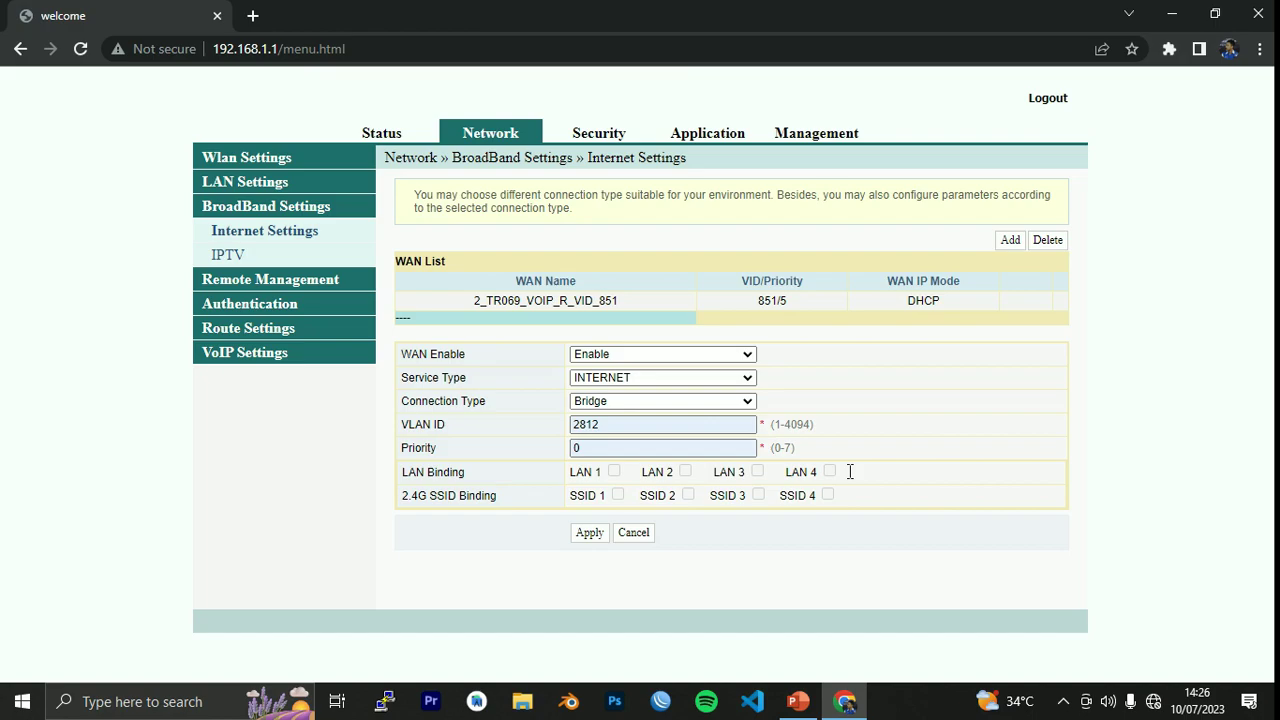
pyautogui.click(797, 701)
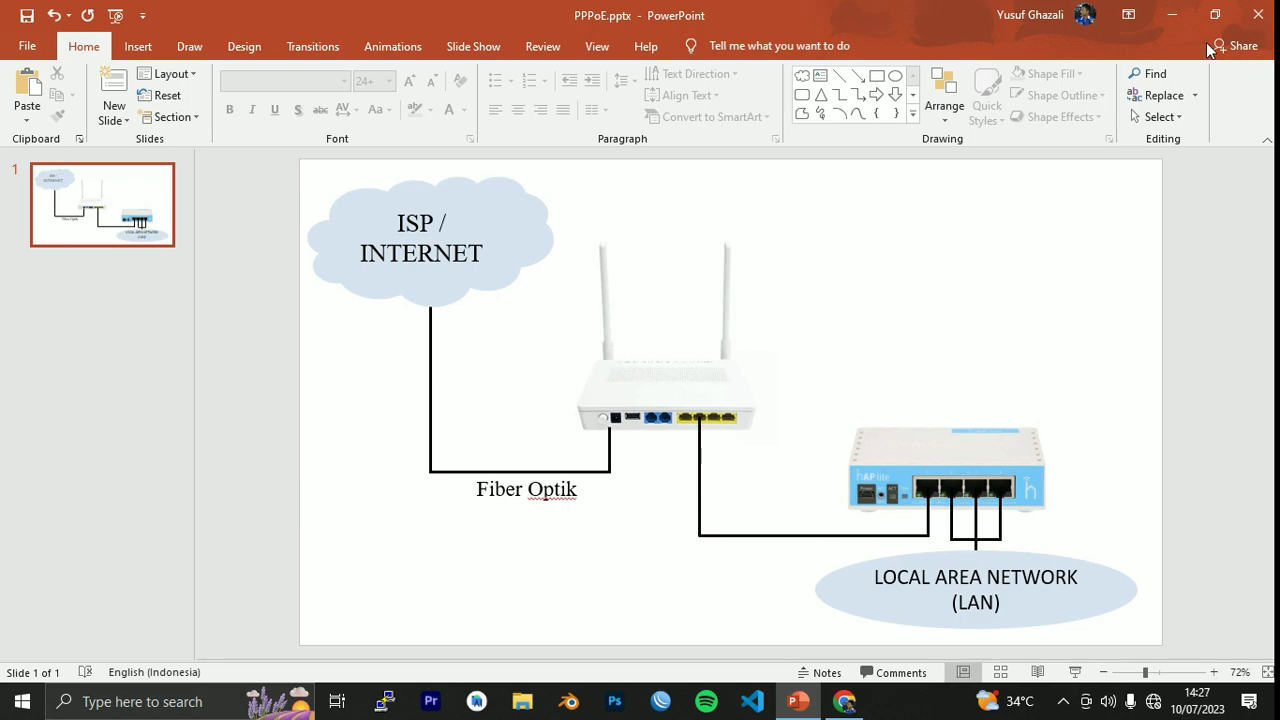
pyautogui.click(1172, 15)
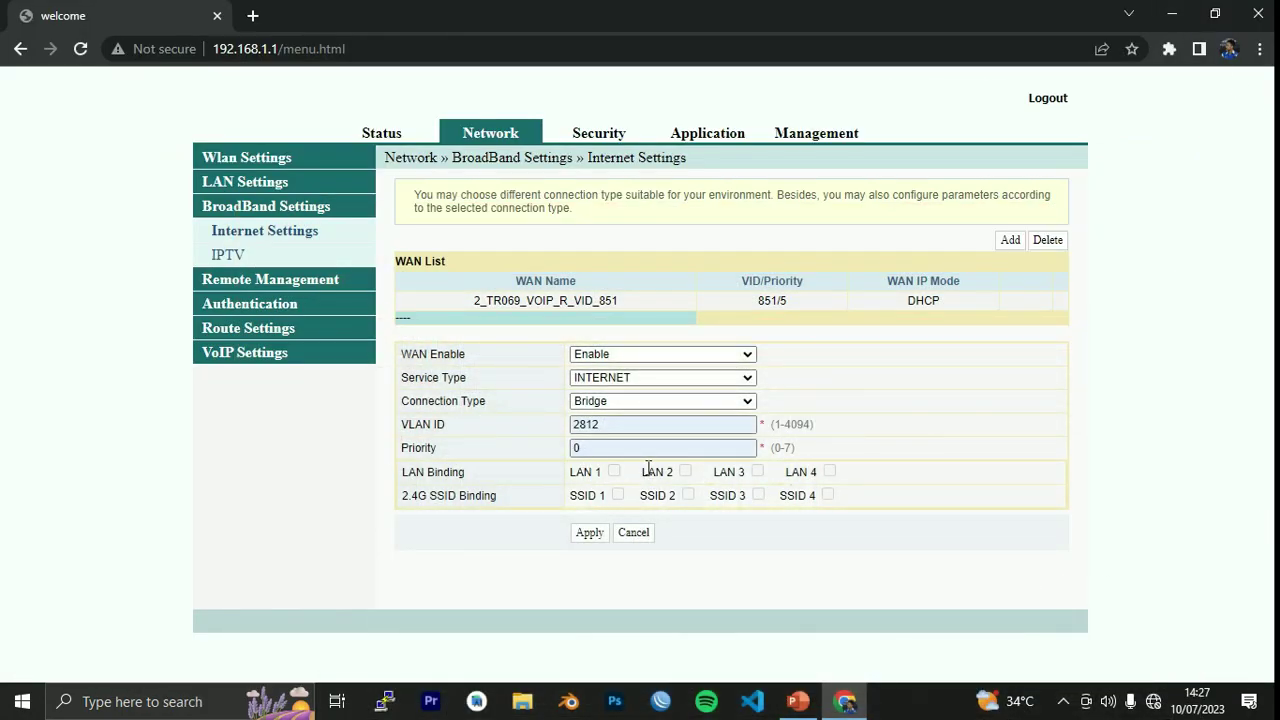
# Inspect the LAN Binding cell and delete the disabled attribute from the wan_feBox3 (LAN 3) checkbox.
pyautogui.rightClick(878, 479)
pyautogui.click(931, 479)
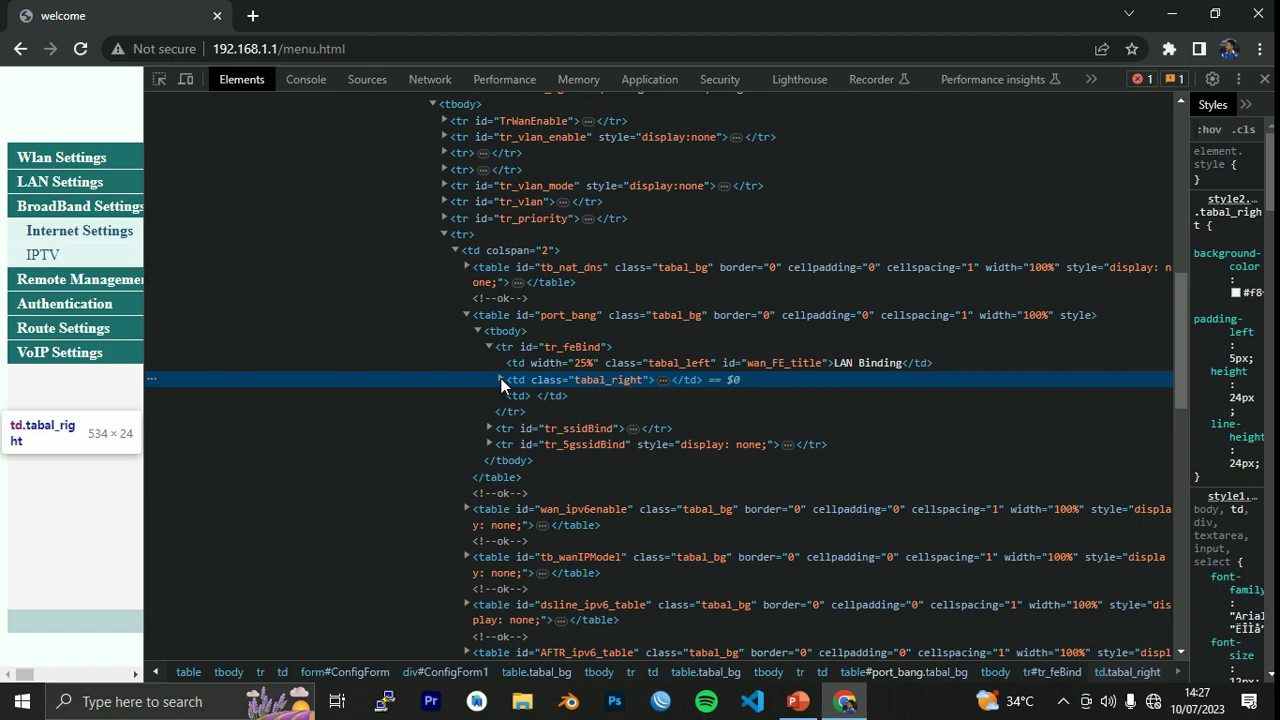
pyautogui.click(501, 380)
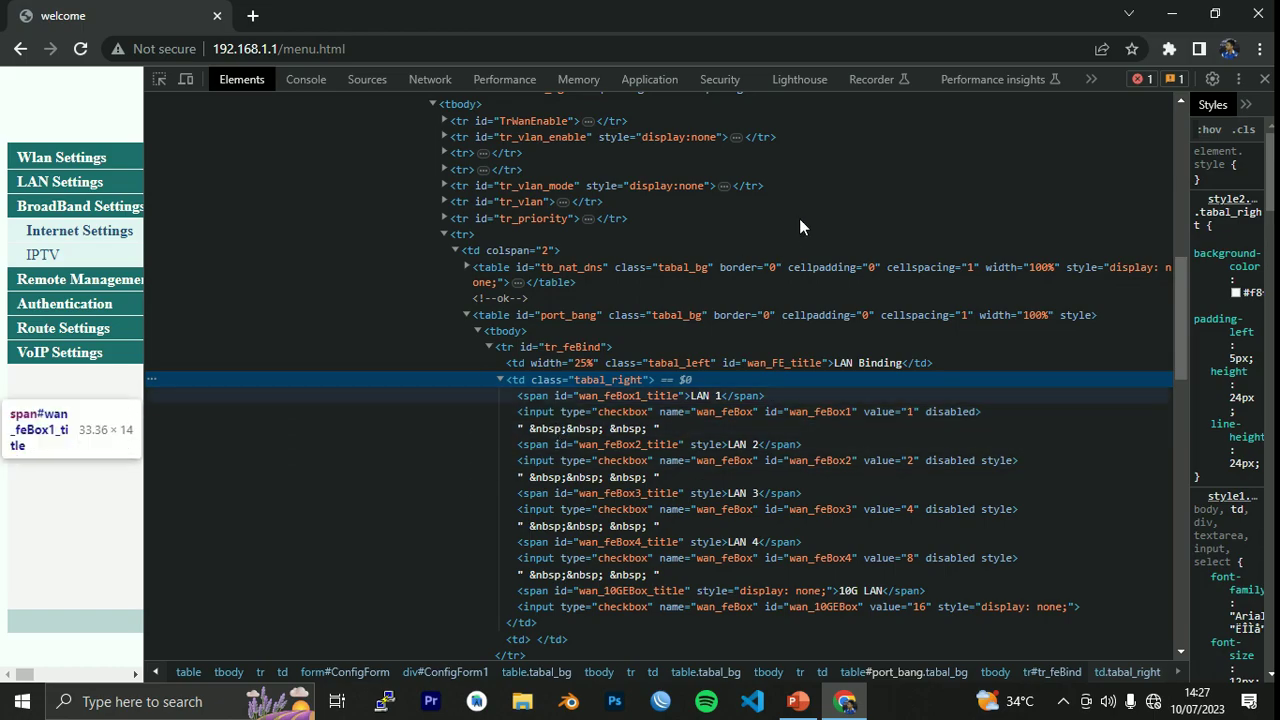
pyautogui.moveTo(144, 137); pyautogui.dragTo(747, 189)
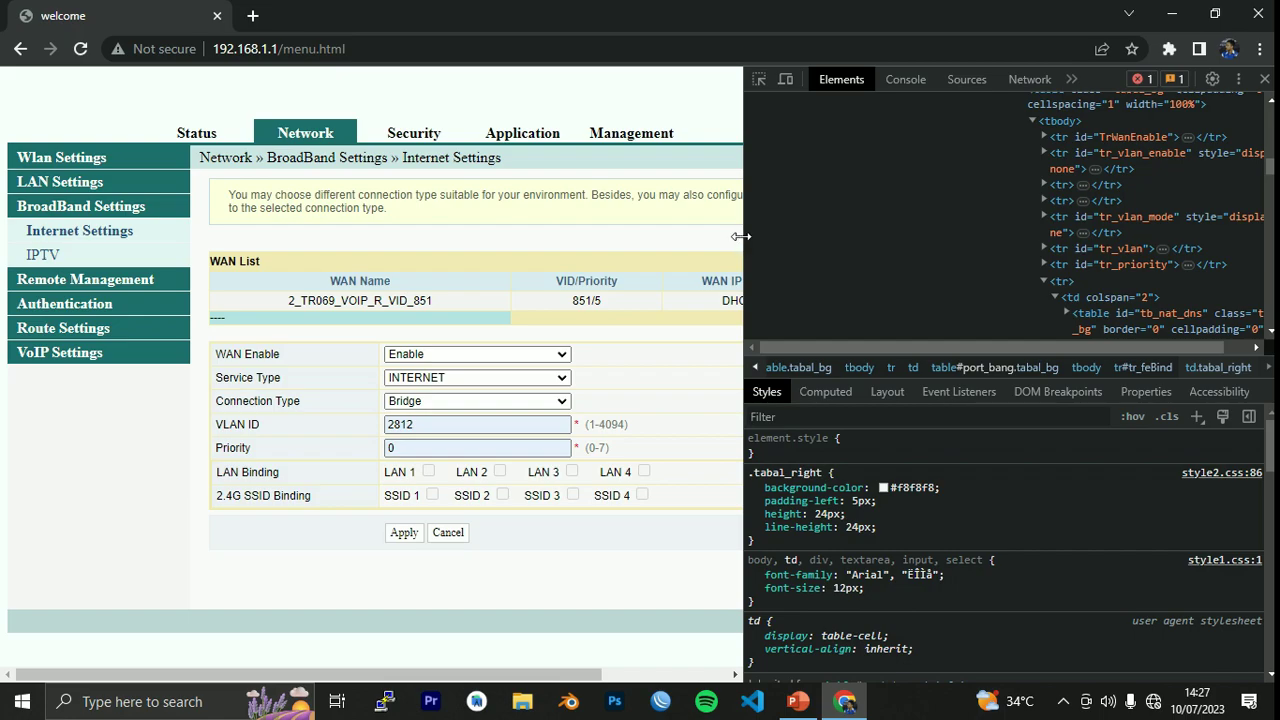
pyautogui.moveTo(742, 236); pyautogui.dragTo(257, 226)
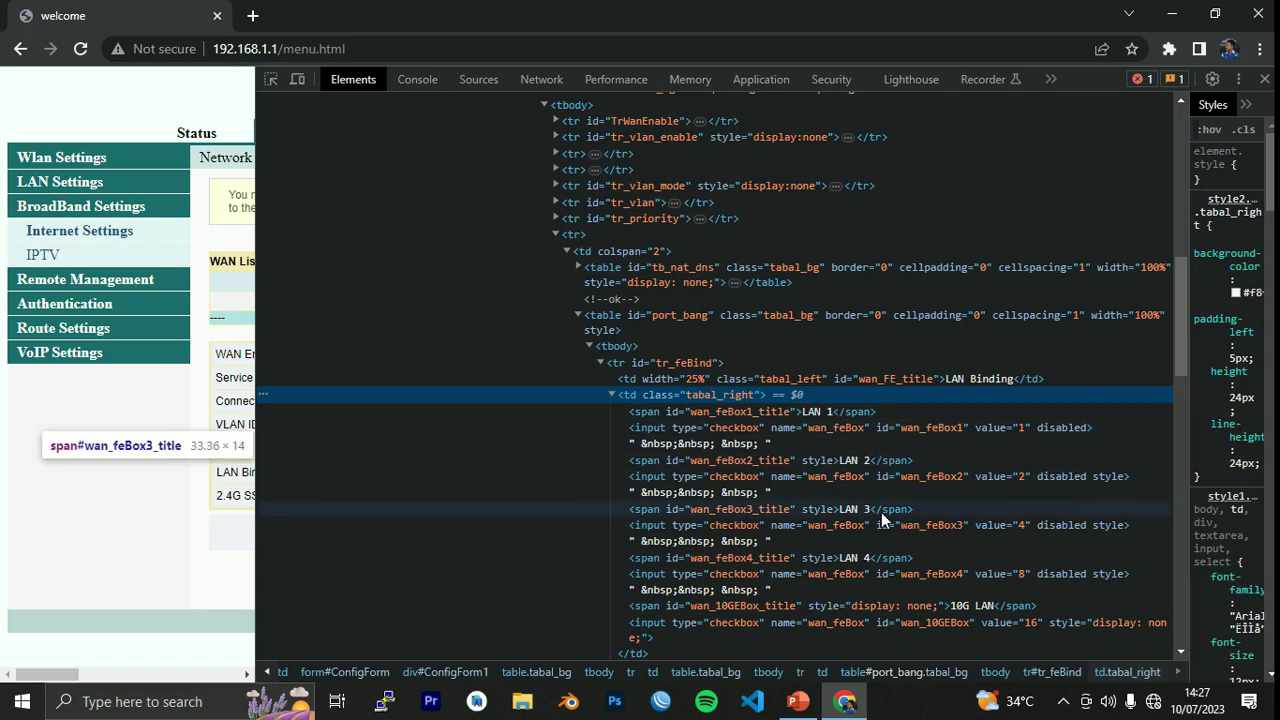
pyautogui.doubleClick(1062, 524)
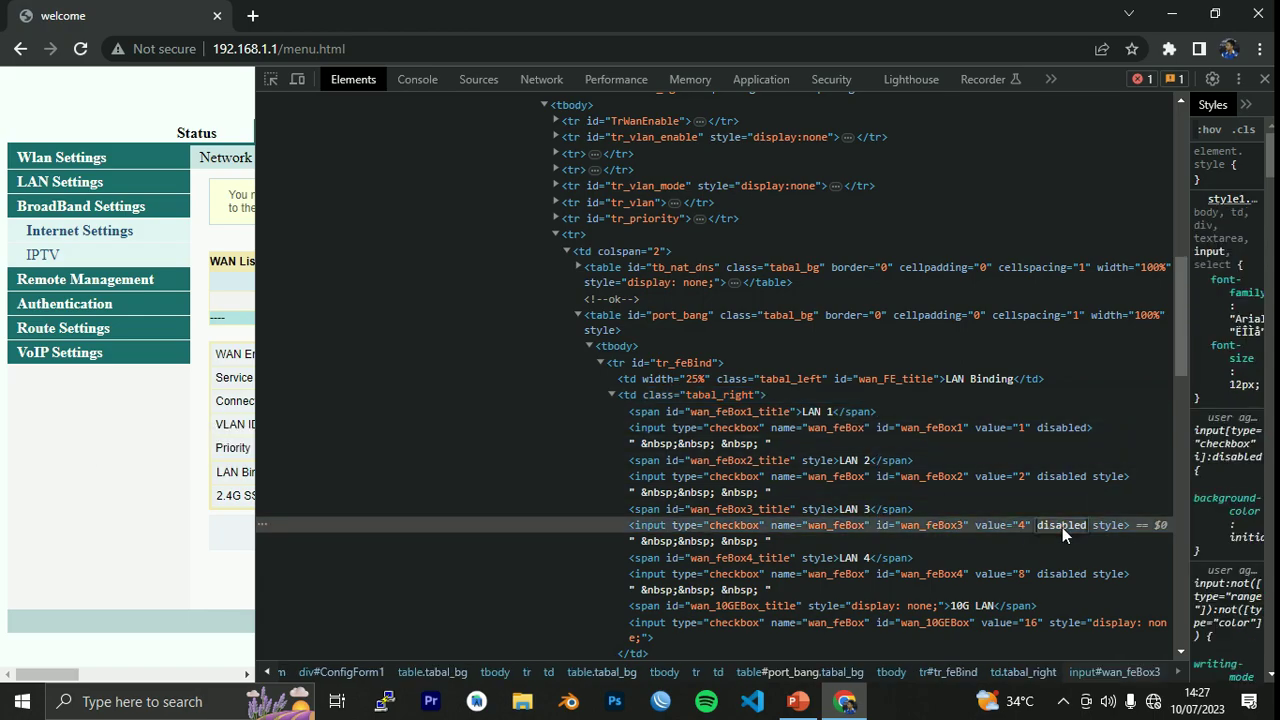
pyautogui.press('BackSpace')
# Close DevTools, tick LAN 3, and apply the new bridge WAN as 1_INTERNET_B_VID_2812.
pyautogui.click(1264, 79)
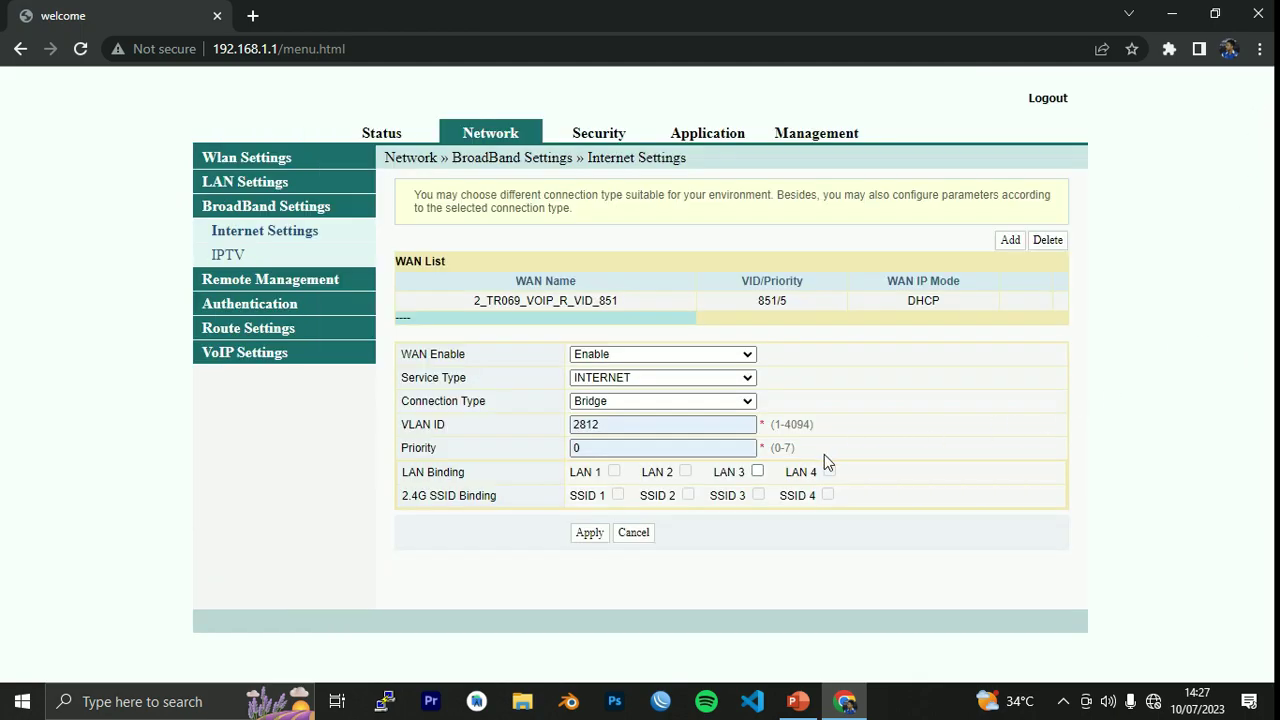
pyautogui.click(759, 474)
pyautogui.click(589, 533)
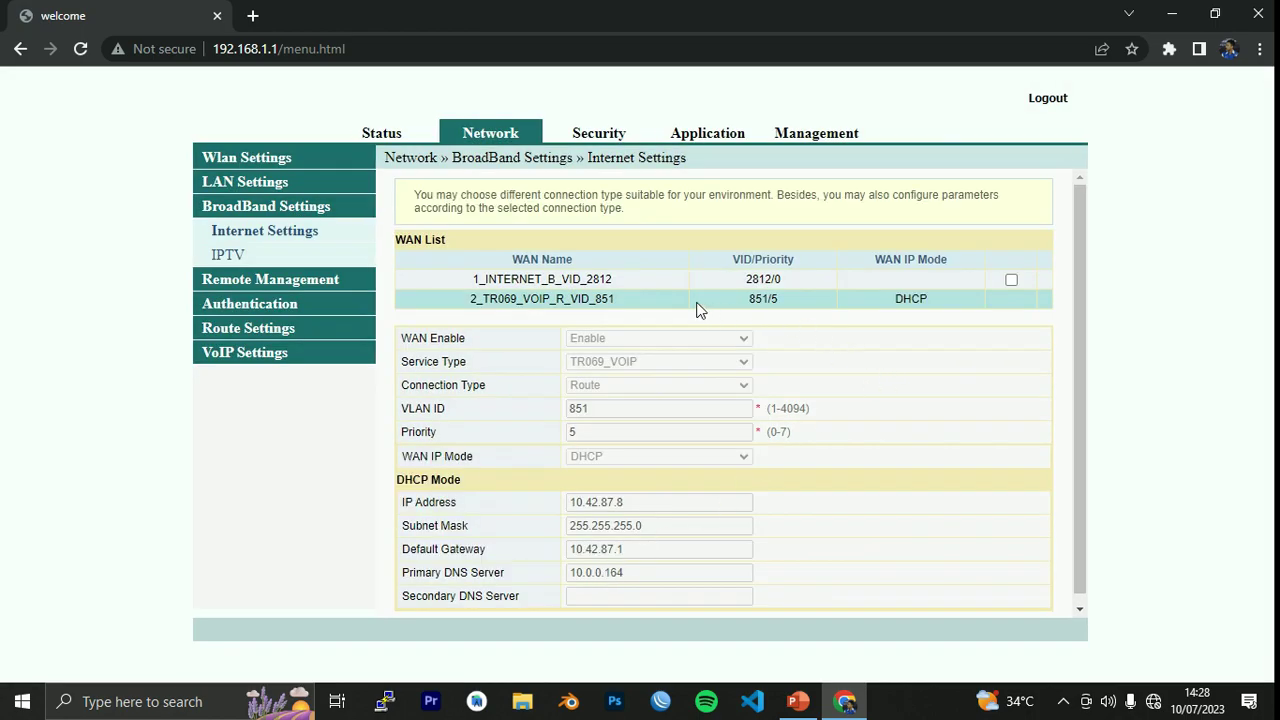
# Open the 1_INTERNET_B_VID_2812 entry to confirm Bridge, VLAN 2812, priority 0, LAN 3.
pyautogui.click(611, 287)
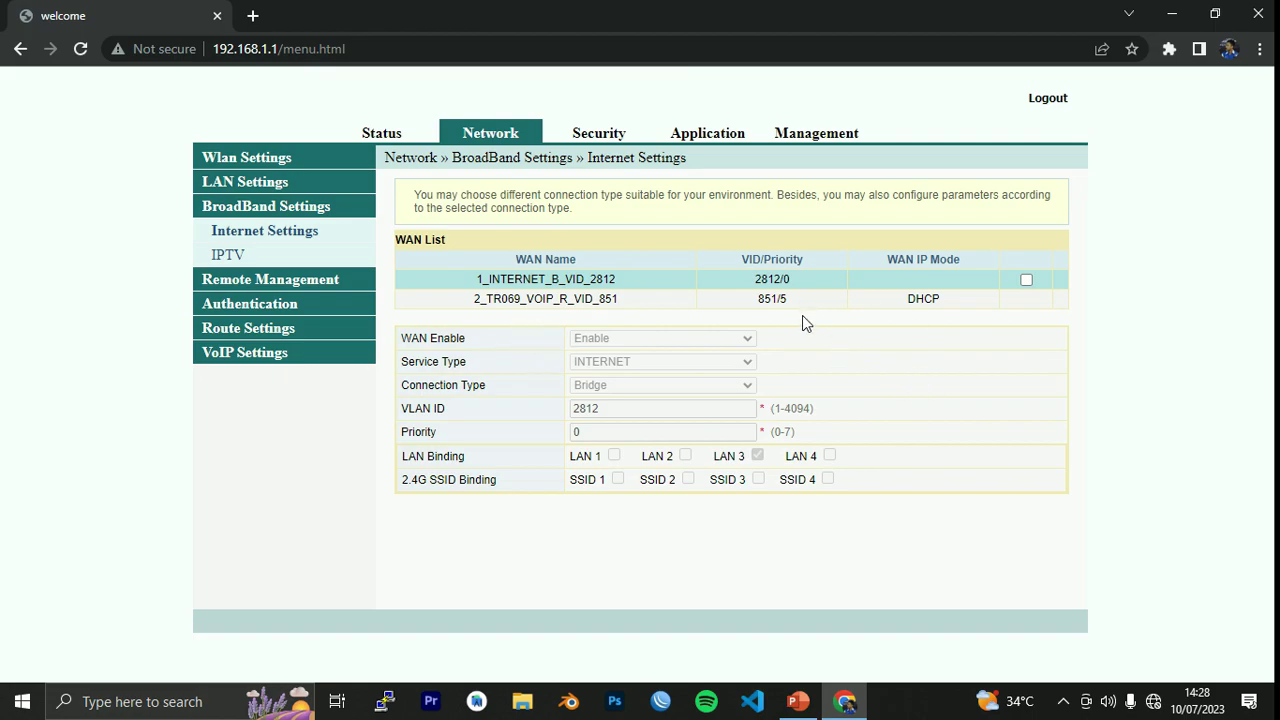
# Switch the Wi-Fi radio off under Wlan Settings > Basic and apply.
pyautogui.click(312, 162)
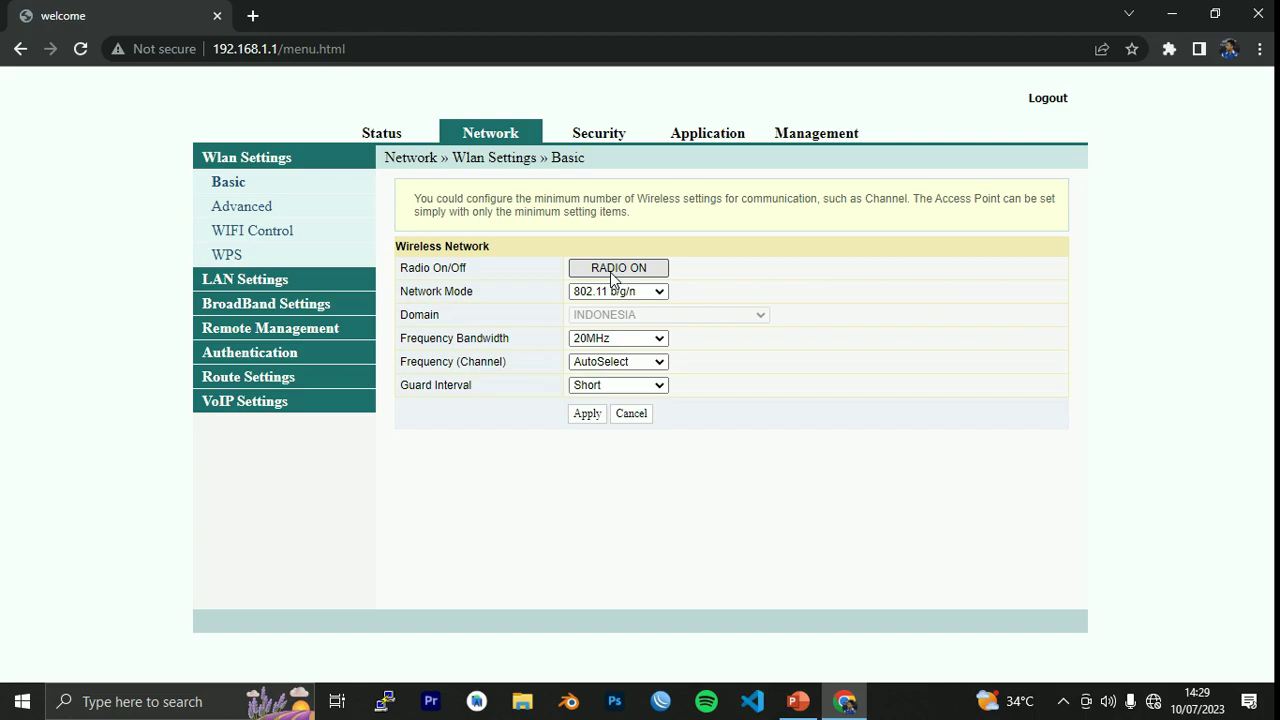
pyautogui.click(613, 270)
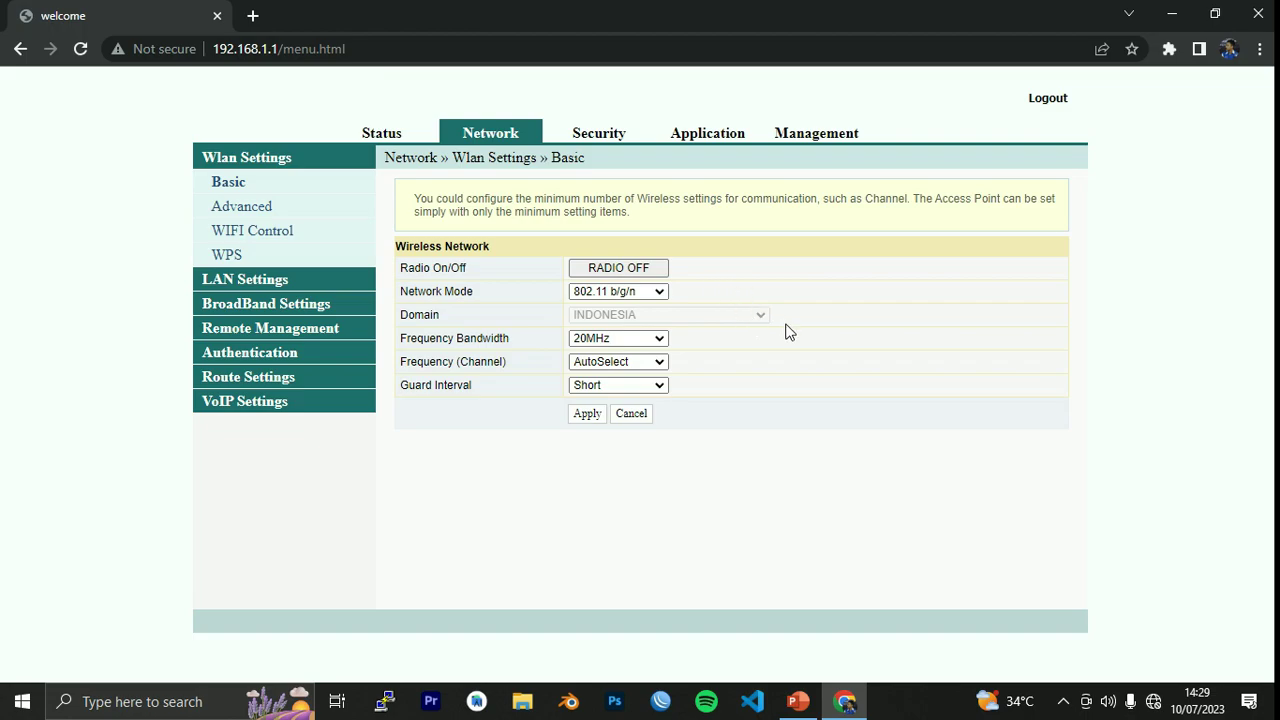
pyautogui.click(587, 414)
# Log out of the router, close Chrome, and return to the PowerPoint diagram.
pyautogui.click(1056, 104)
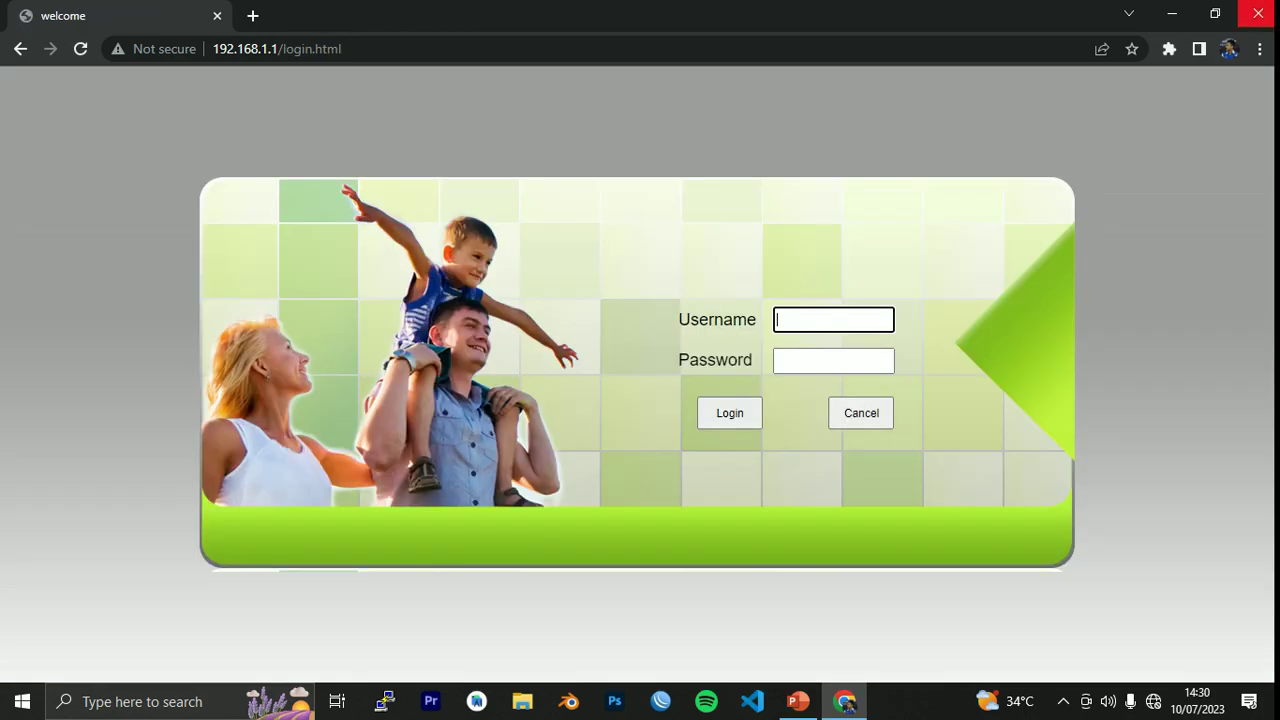
pyautogui.click(1258, 13)
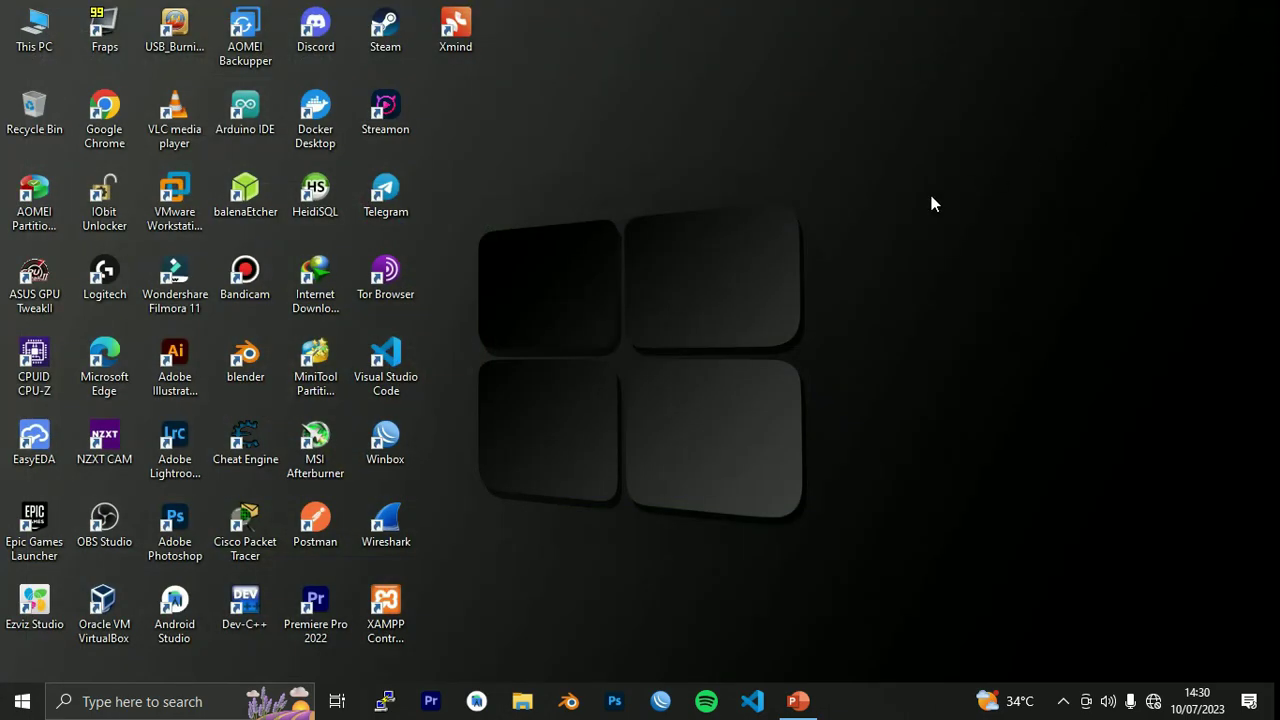
pyautogui.click(797, 701)
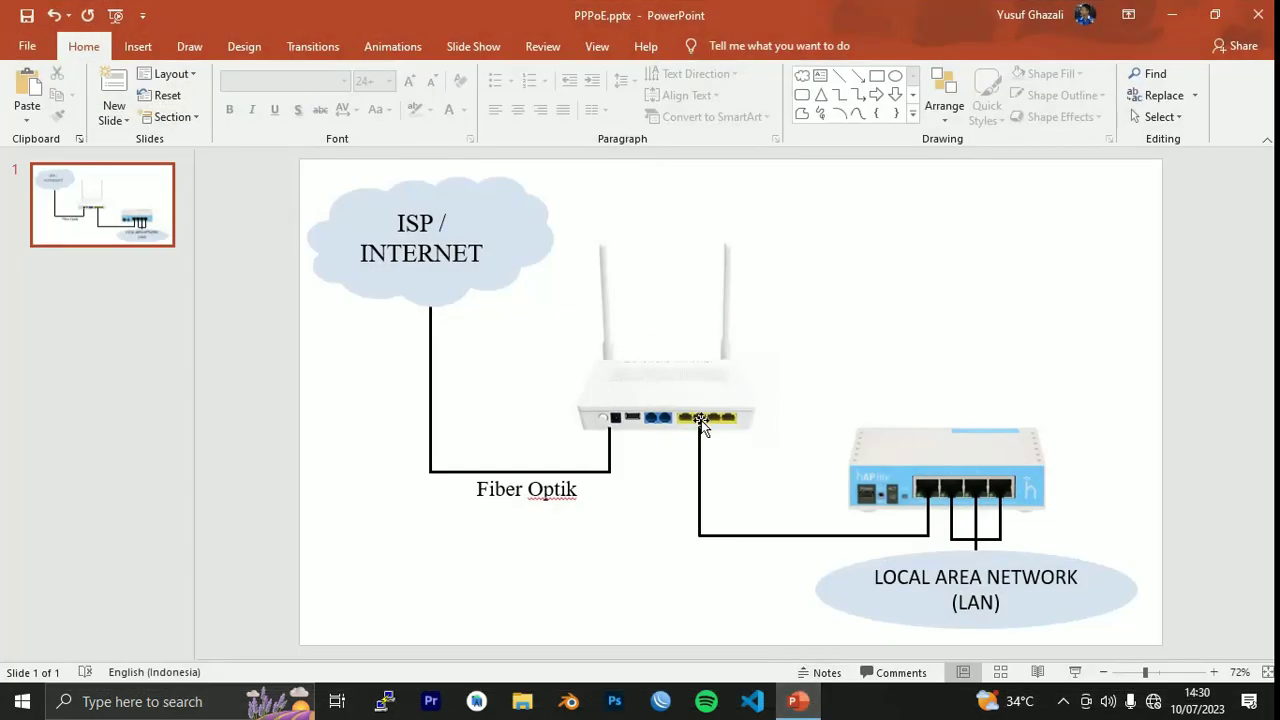
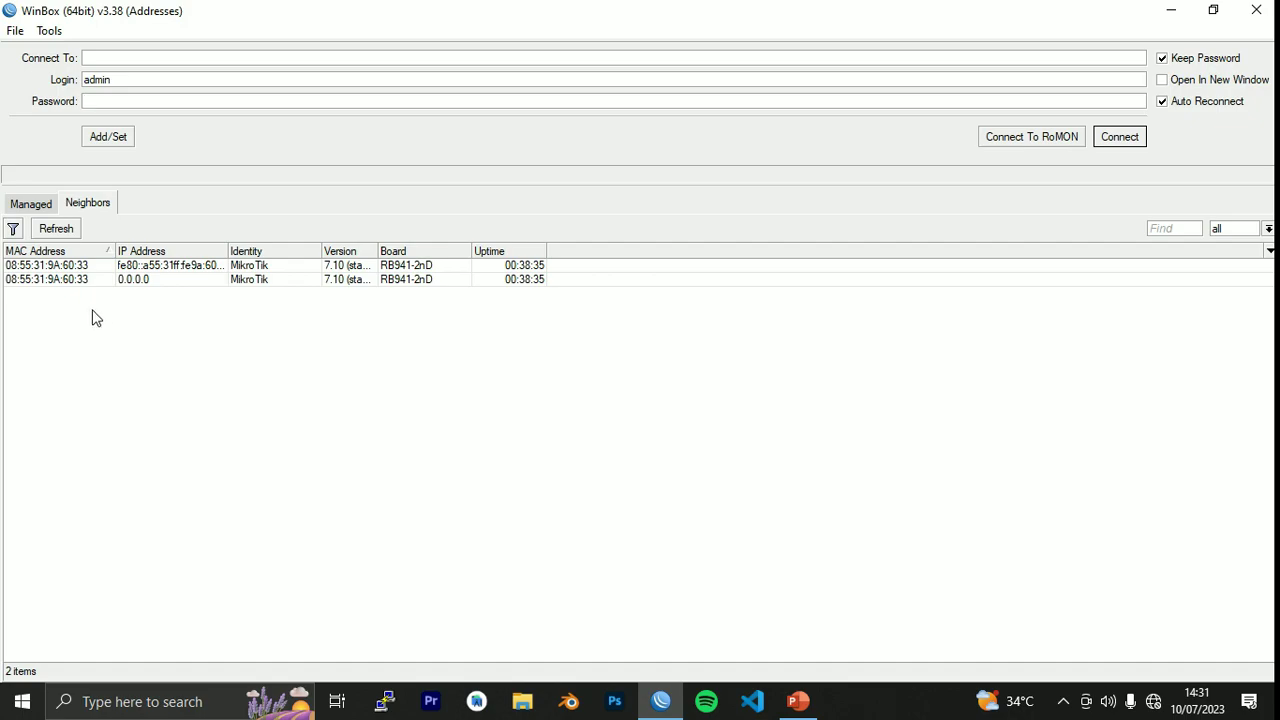
# Connect to the hAP lite router by its MAC address from Neighbors, rescanning once.
pyautogui.click(60, 282)
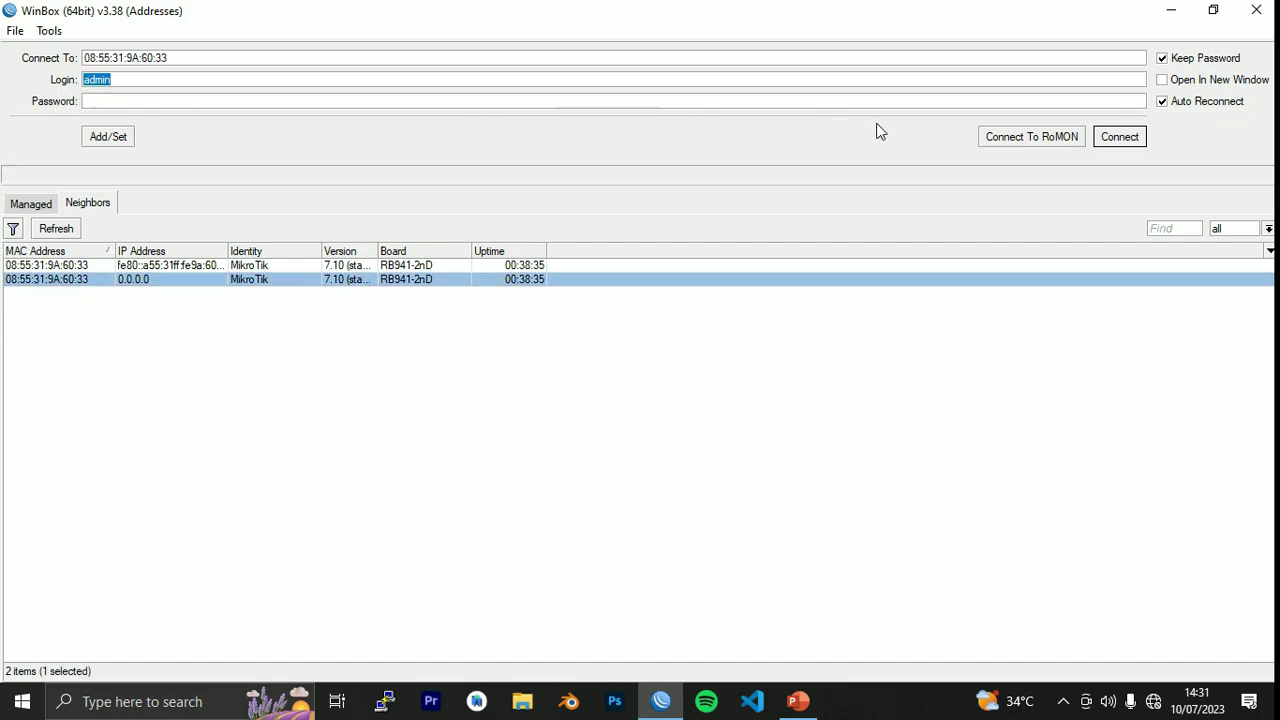
pyautogui.click(1120, 137)
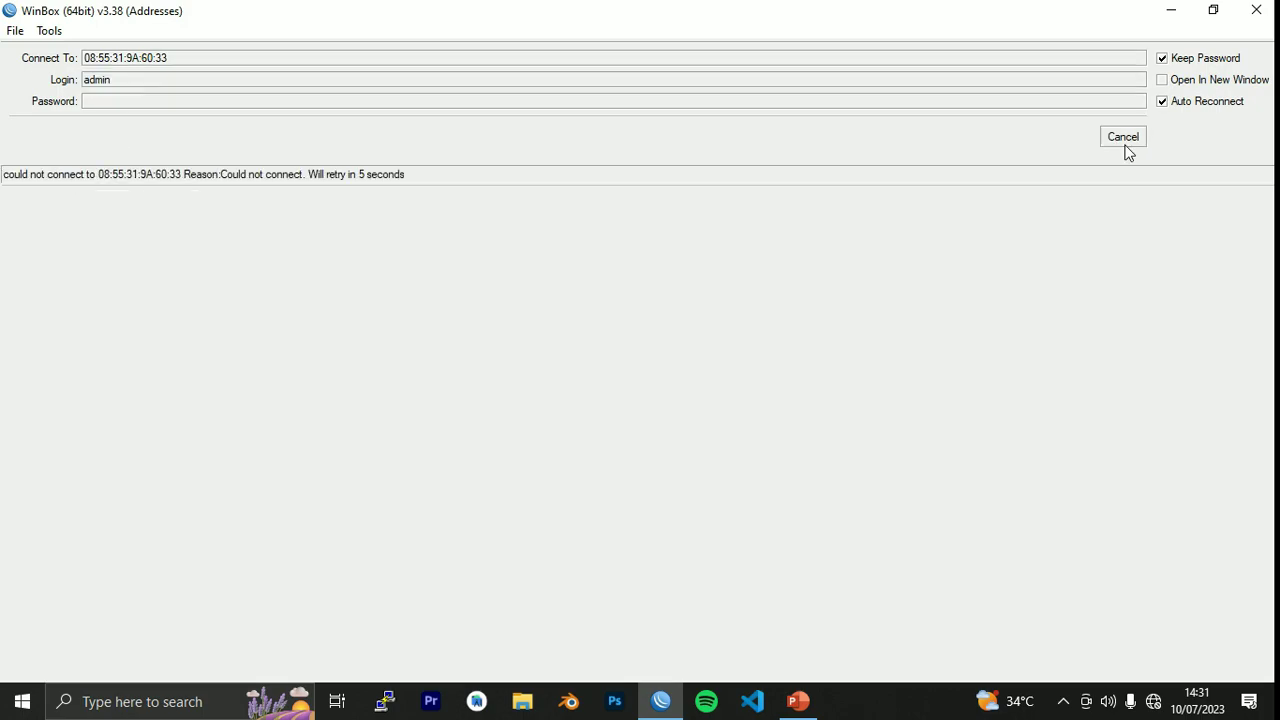
pyautogui.click(1123, 140)
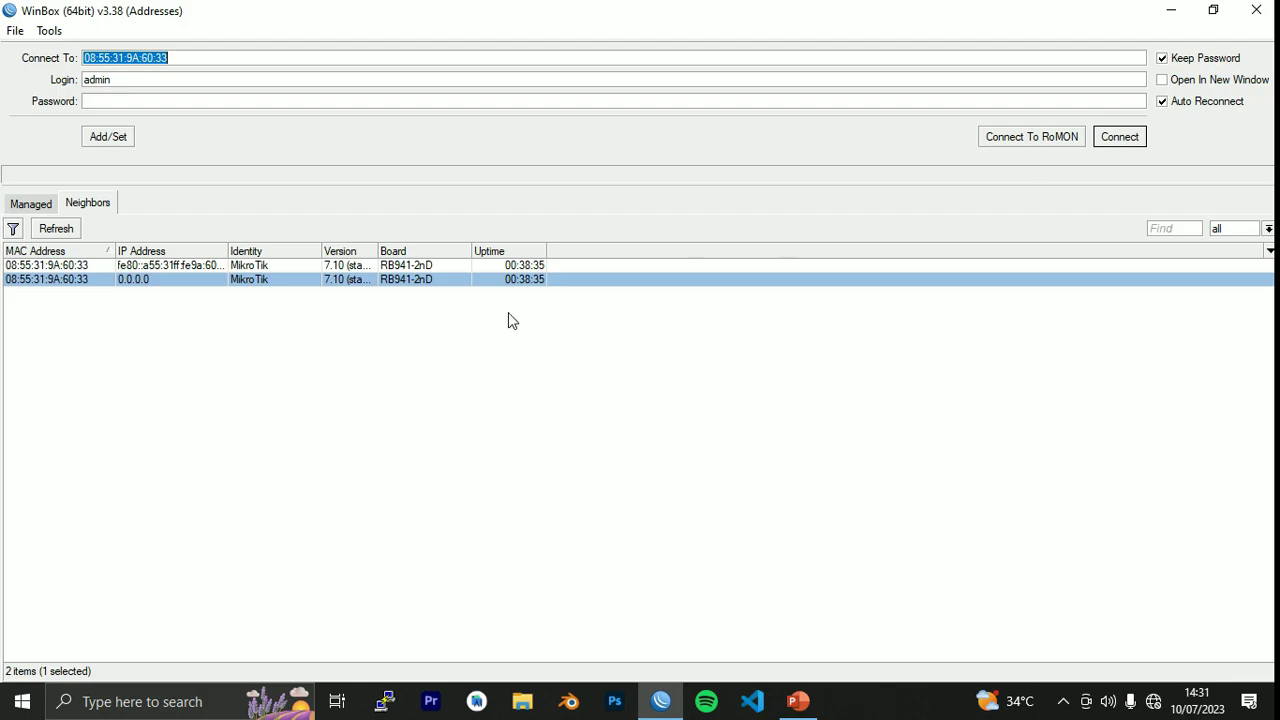
pyautogui.click(53, 275)
pyautogui.click(56, 230)
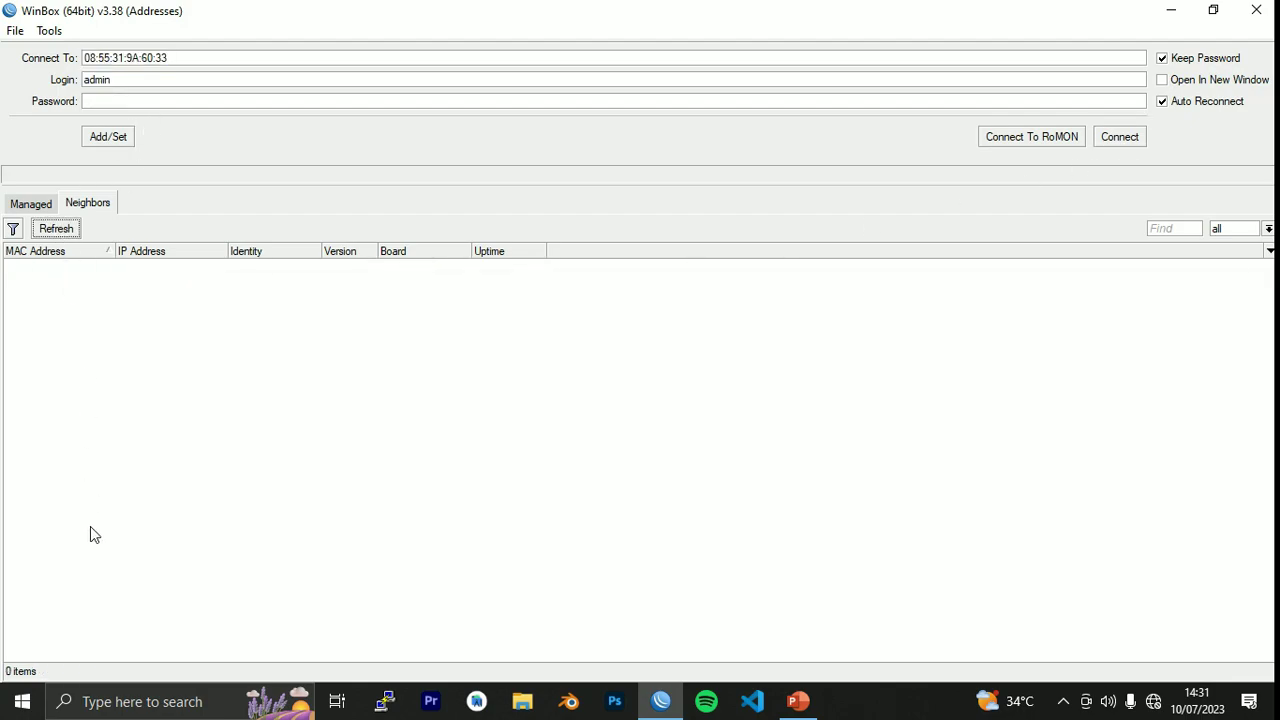
pyautogui.click(54, 280)
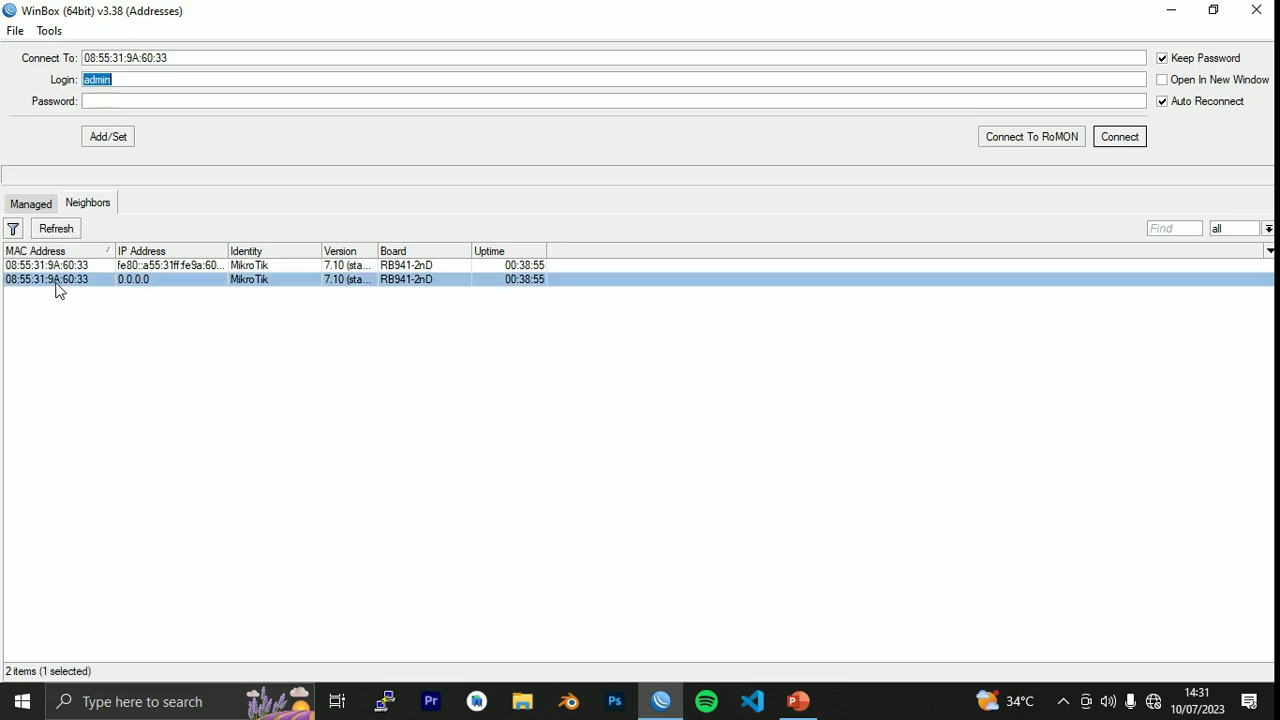
pyautogui.click(1118, 141)
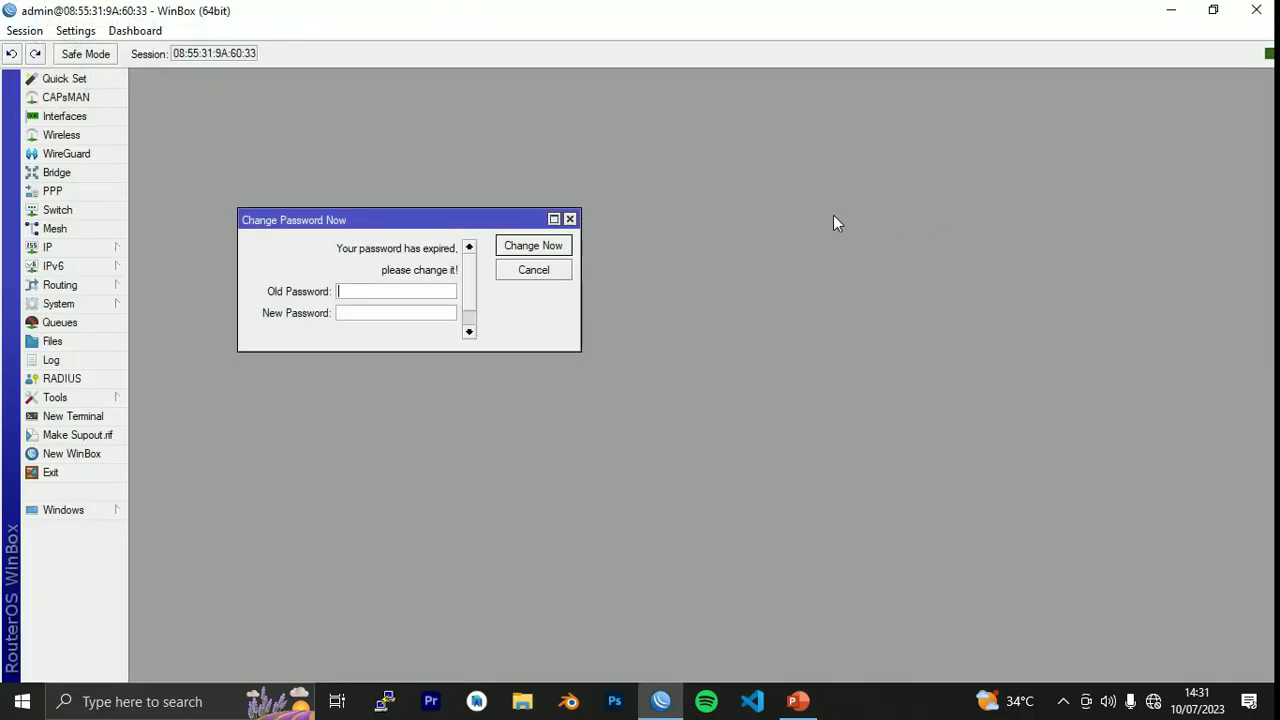
# Replace the expired admin password with a new, confirmed password in Change Password Now.
pyautogui.moveTo(525, 219); pyautogui.dragTo(734, 164)
pyautogui.click(678, 277)
pyautogui.click(595, 237)
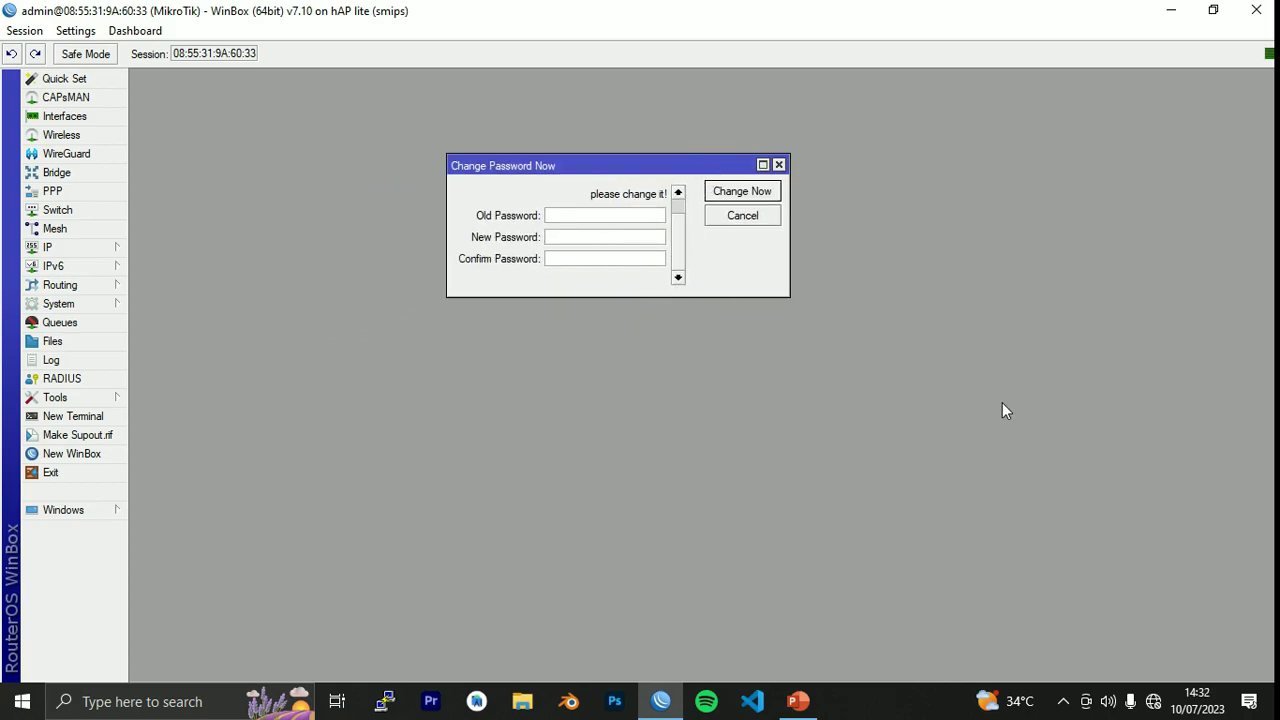
pyautogui.write('*****')
pyautogui.click(646, 258)
pyautogui.write('*****')
pyautogui.click(760, 199)
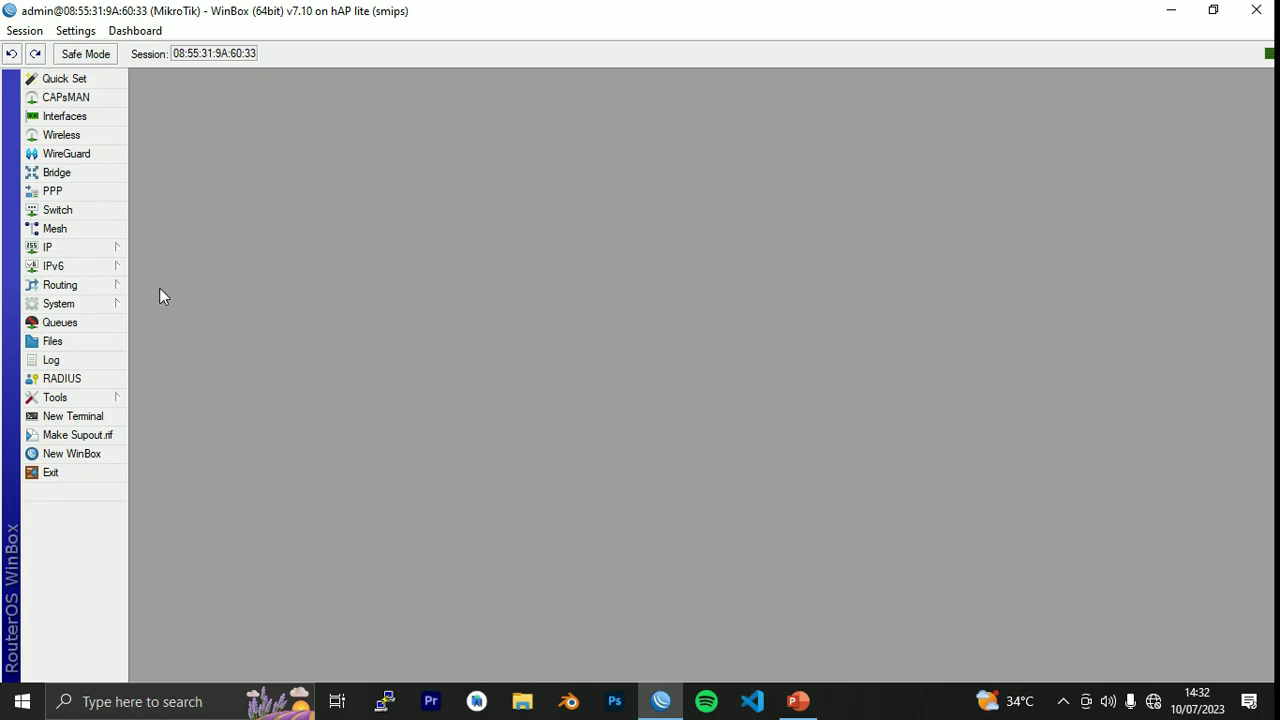
# Check that IP > Addresses holds no addresses, close it, and switch to the PPPoE slide.
pyautogui.click(70, 250)
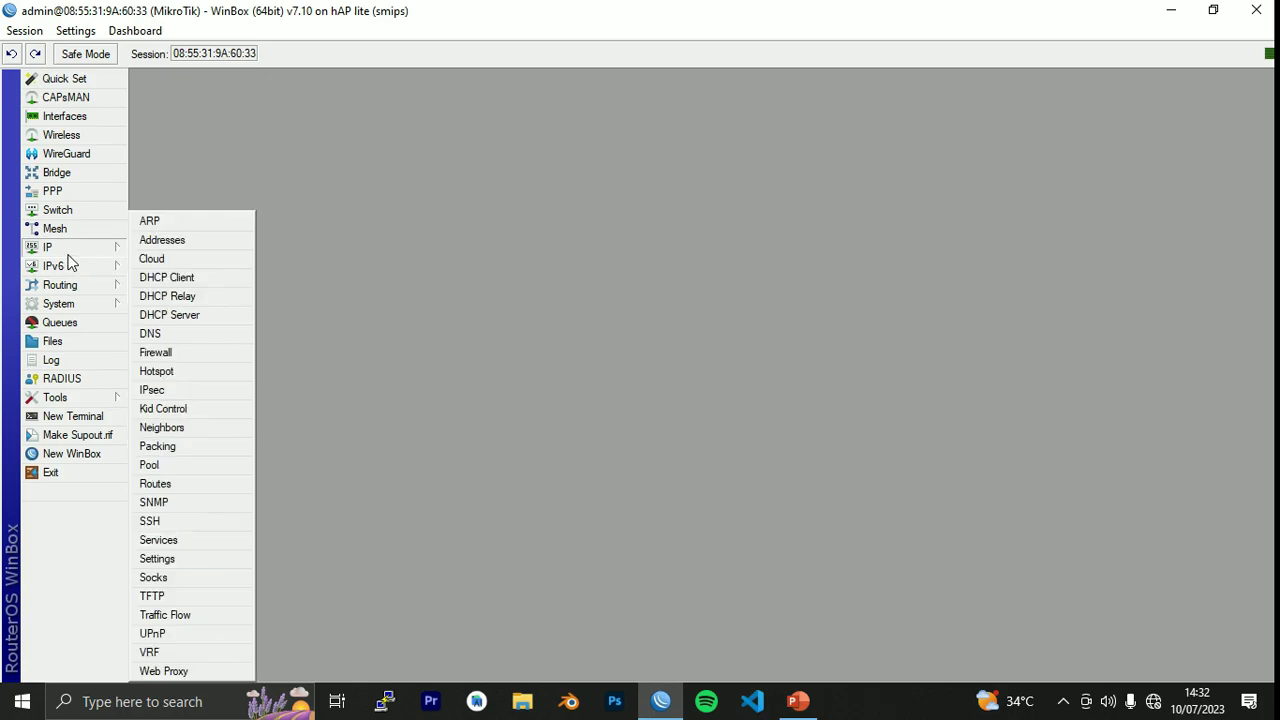
pyautogui.click(167, 239)
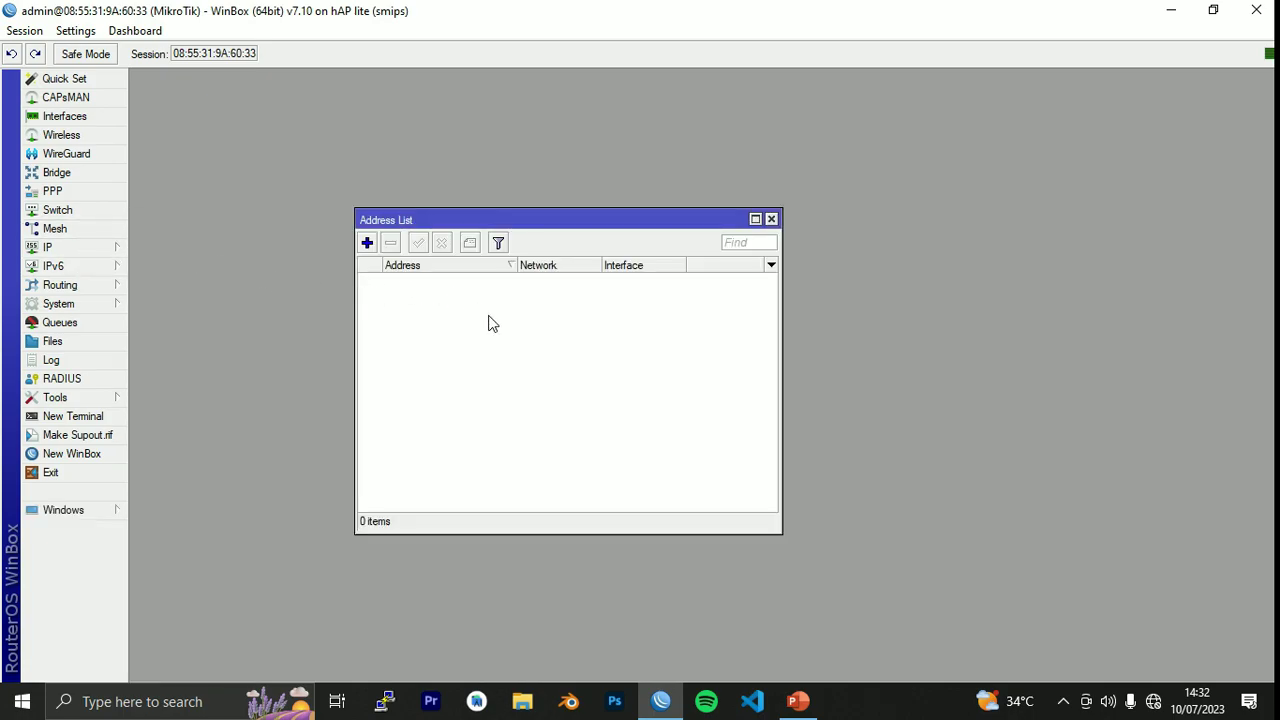
pyautogui.click(797, 701)
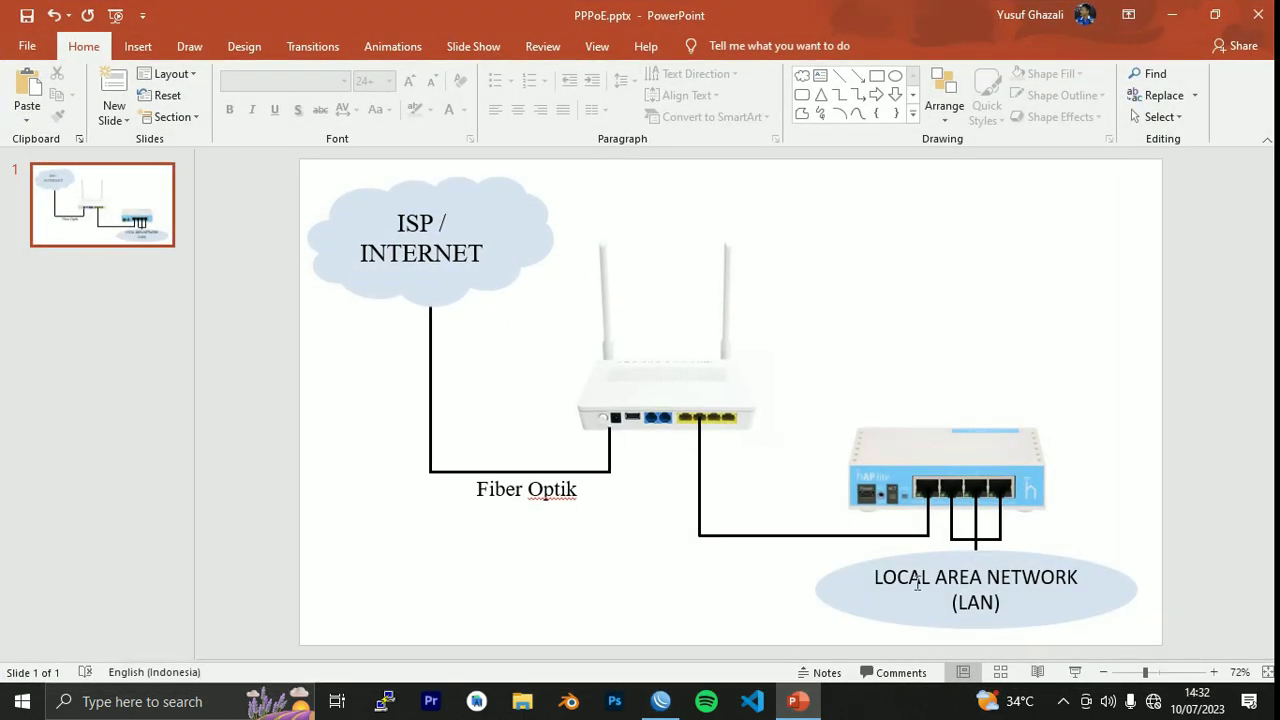
pyautogui.click(797, 701)
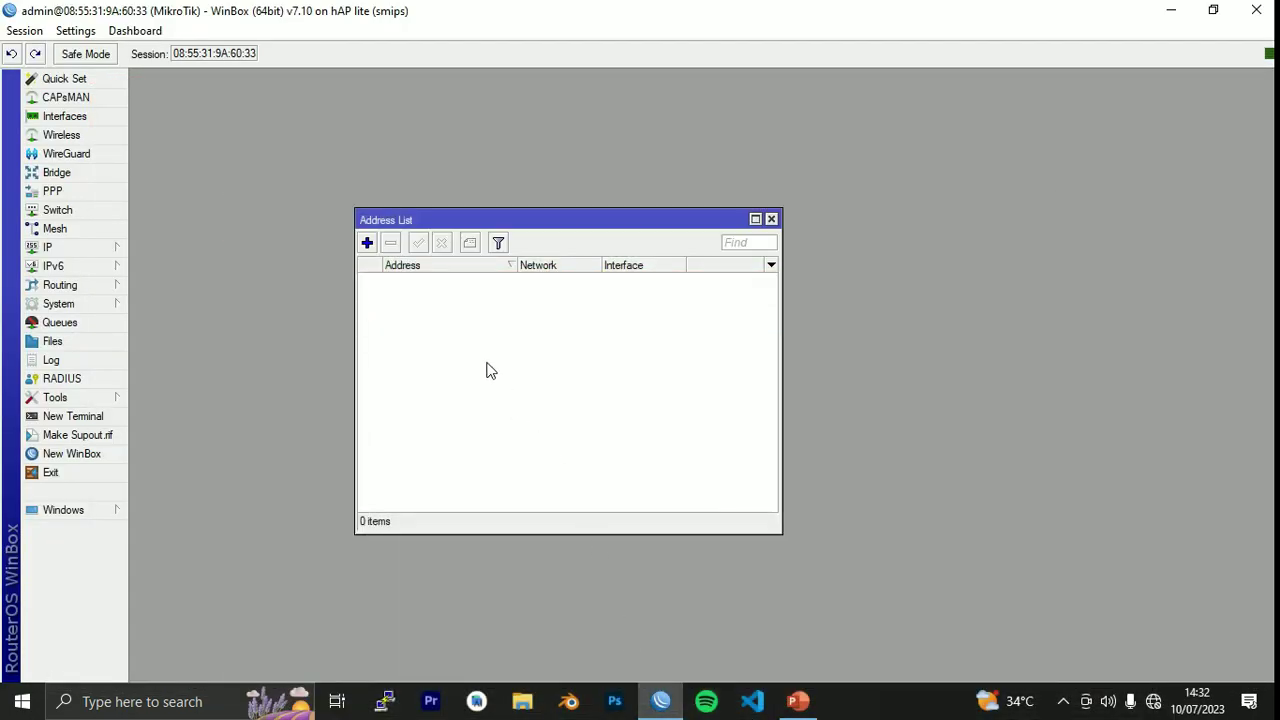
pyautogui.click(367, 243)
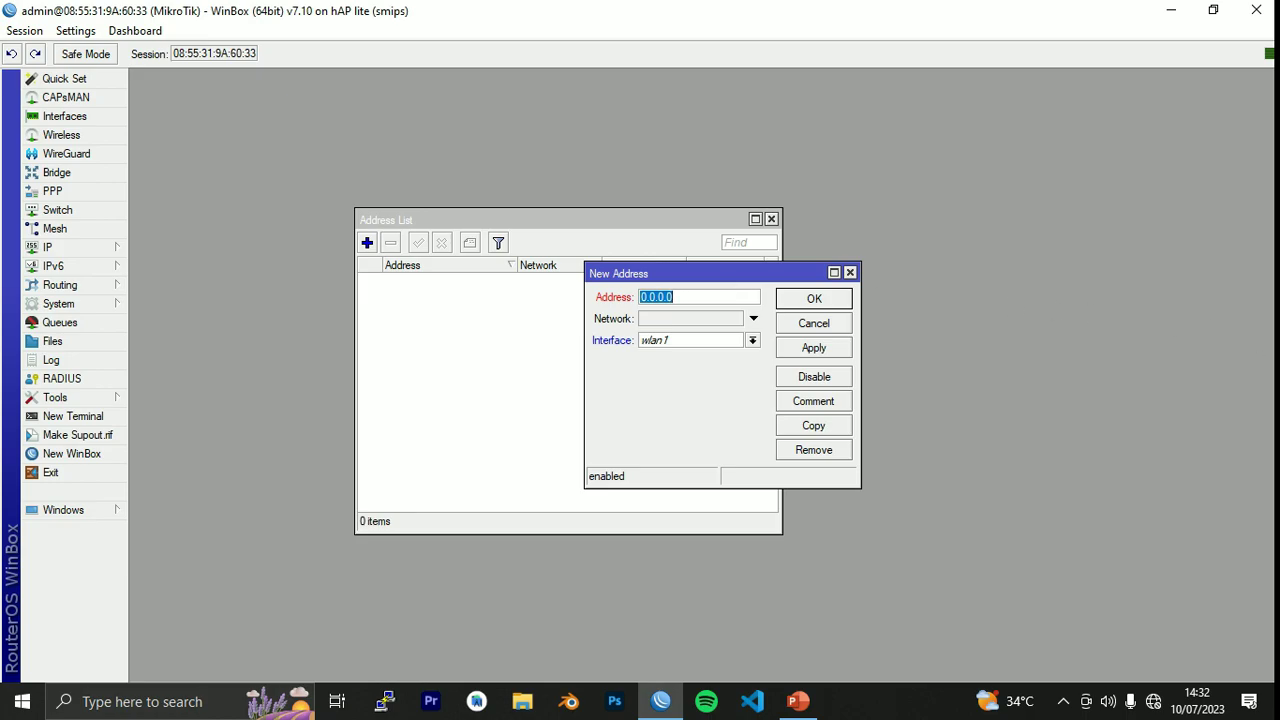
pyautogui.click(850, 272)
pyautogui.click(771, 218)
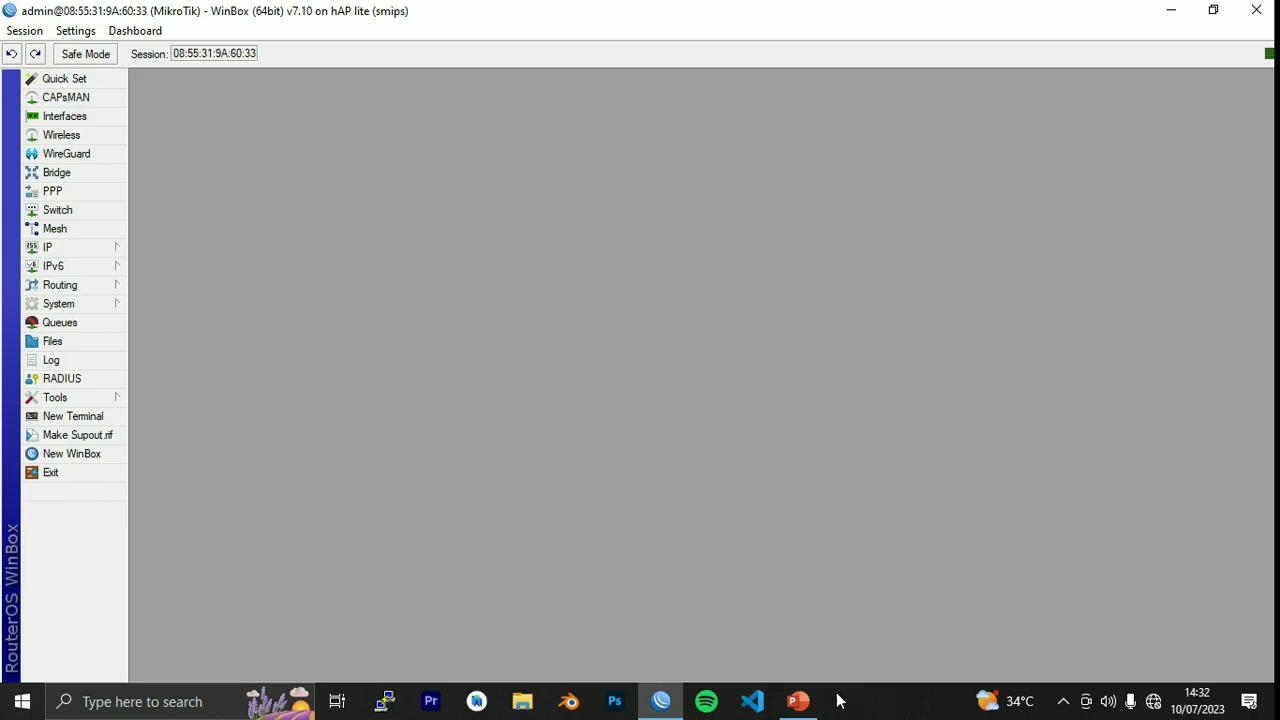
pyautogui.click(797, 701)
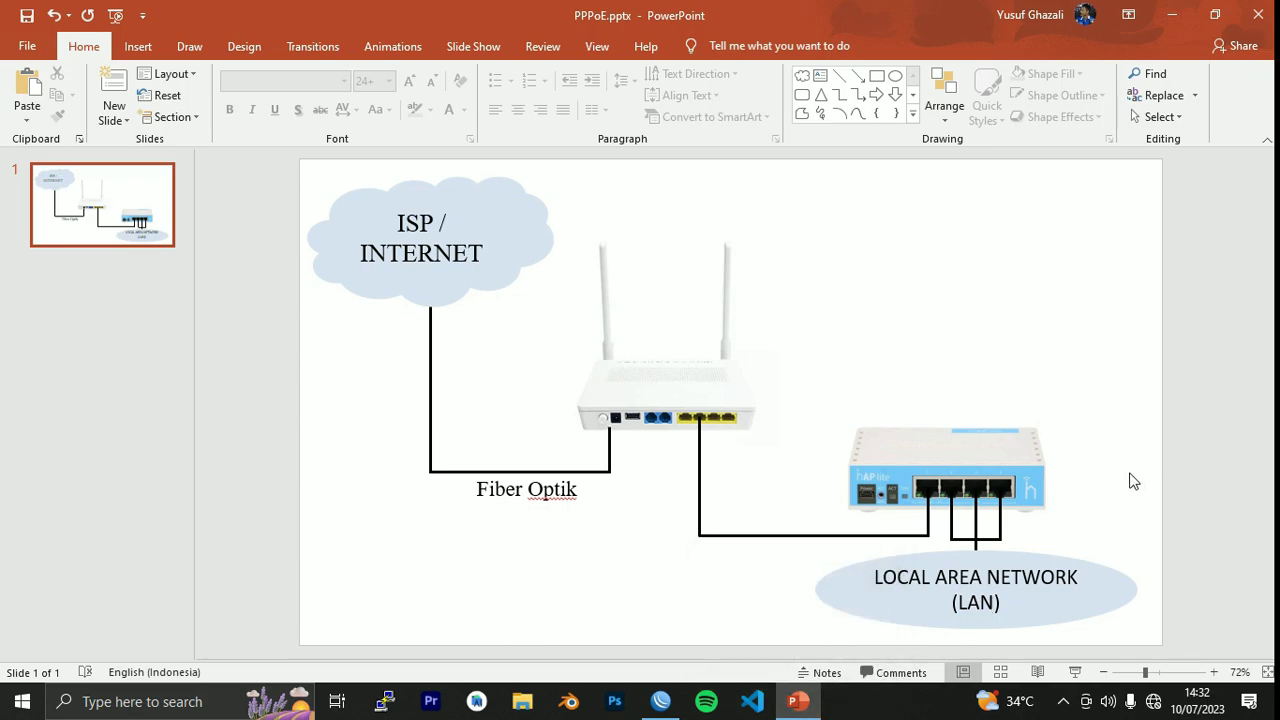
# Review the PPPoE network diagram slide, then go back to the WinBox router session.
pyautogui.click(806, 702)
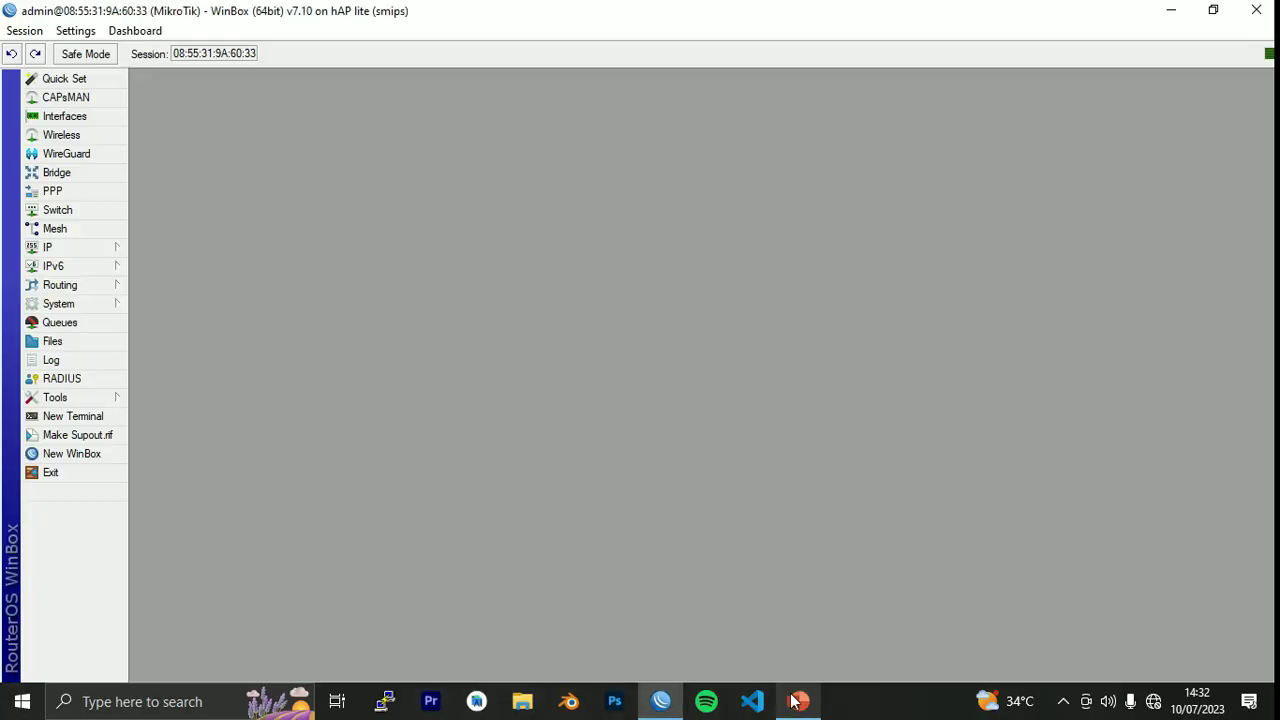
pyautogui.click(808, 705)
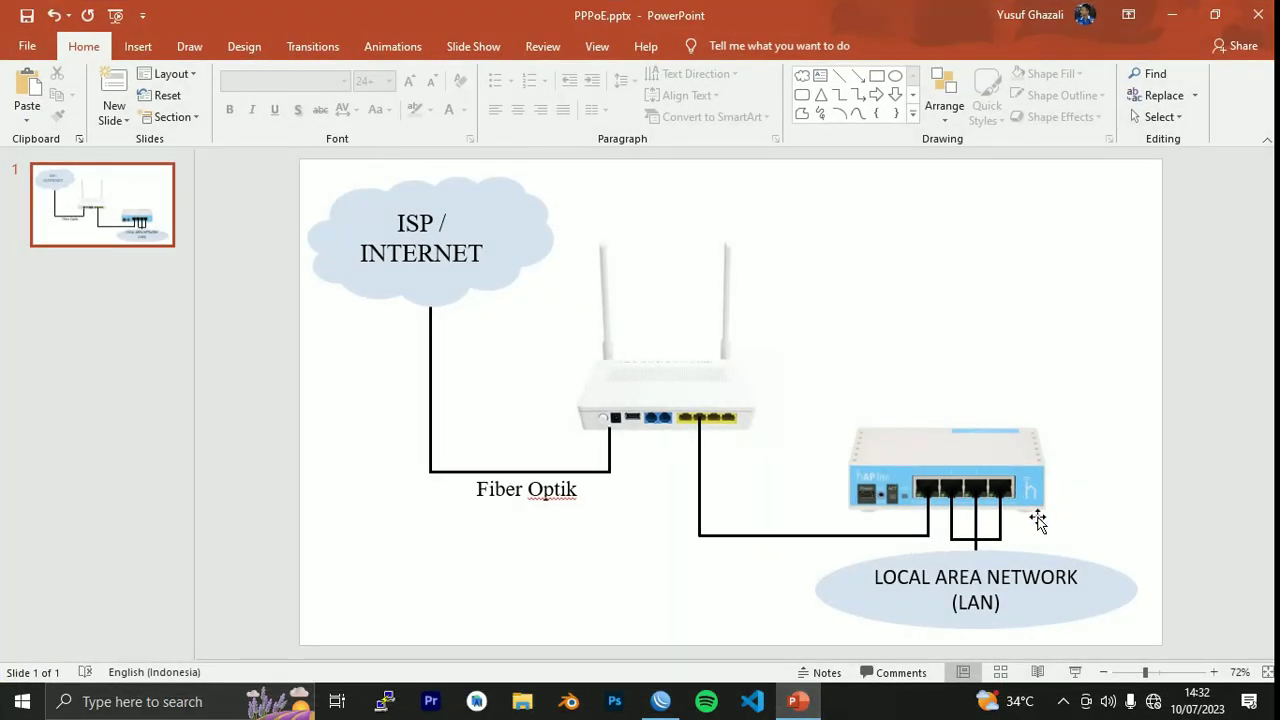
pyautogui.click(818, 705)
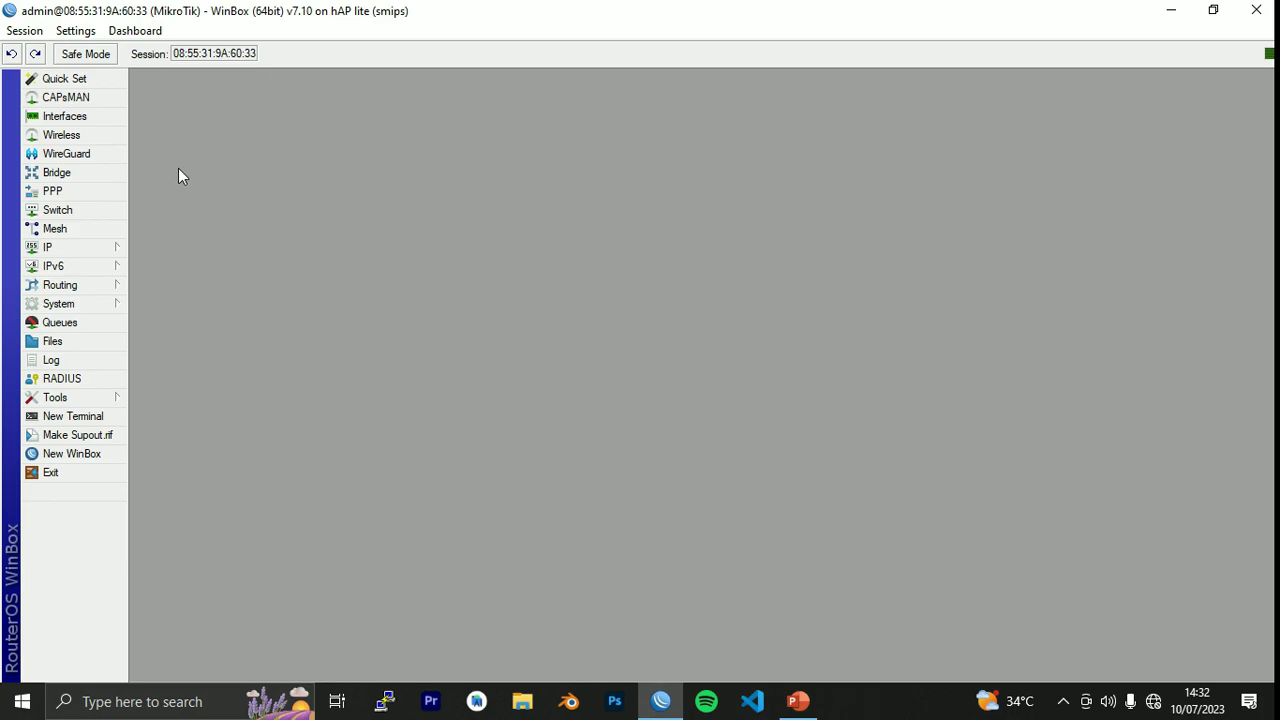
# In Bridge, add a new bridge and rename bridge1 to LAN.
pyautogui.click(57, 173)
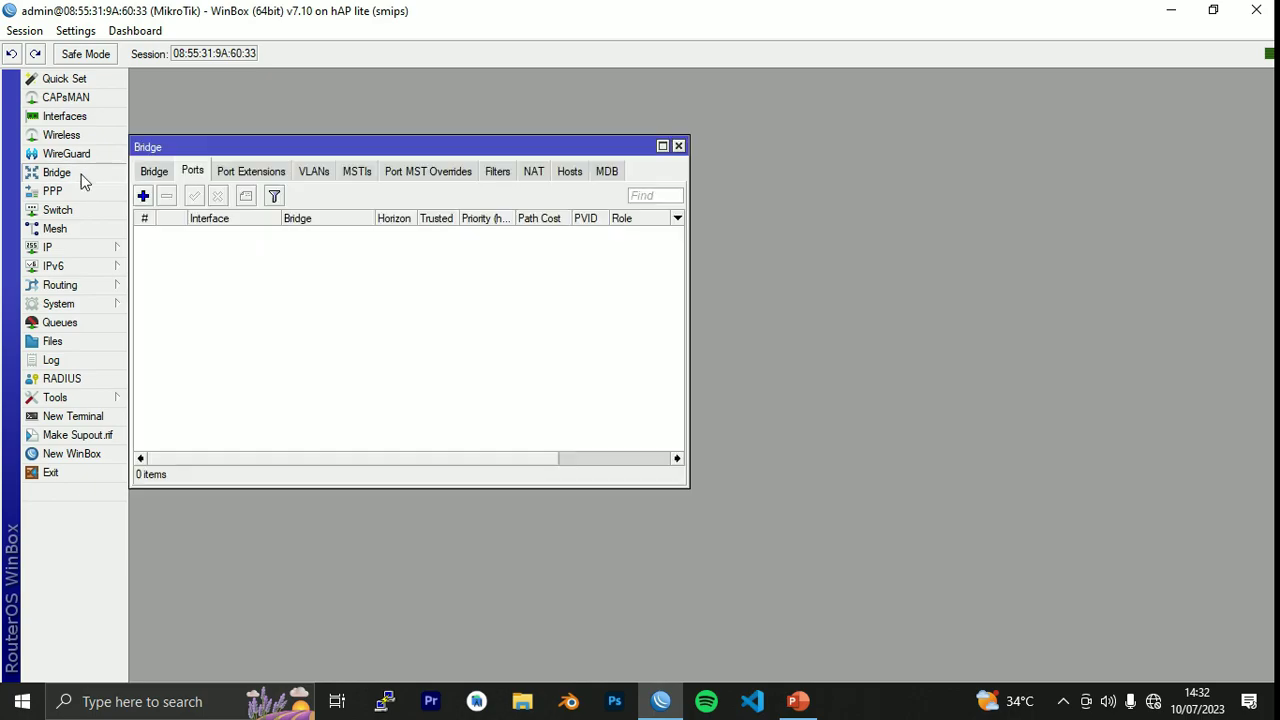
pyautogui.moveTo(314, 147); pyautogui.dragTo(553, 161)
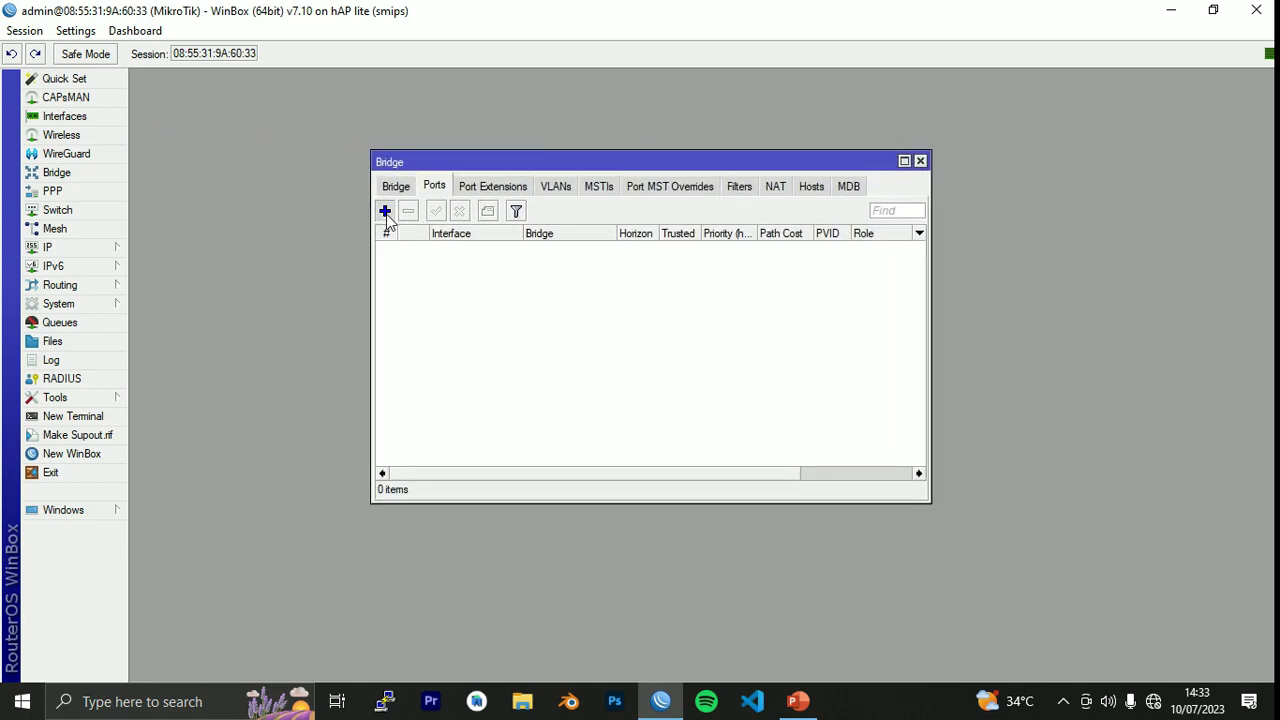
pyautogui.click(385, 210)
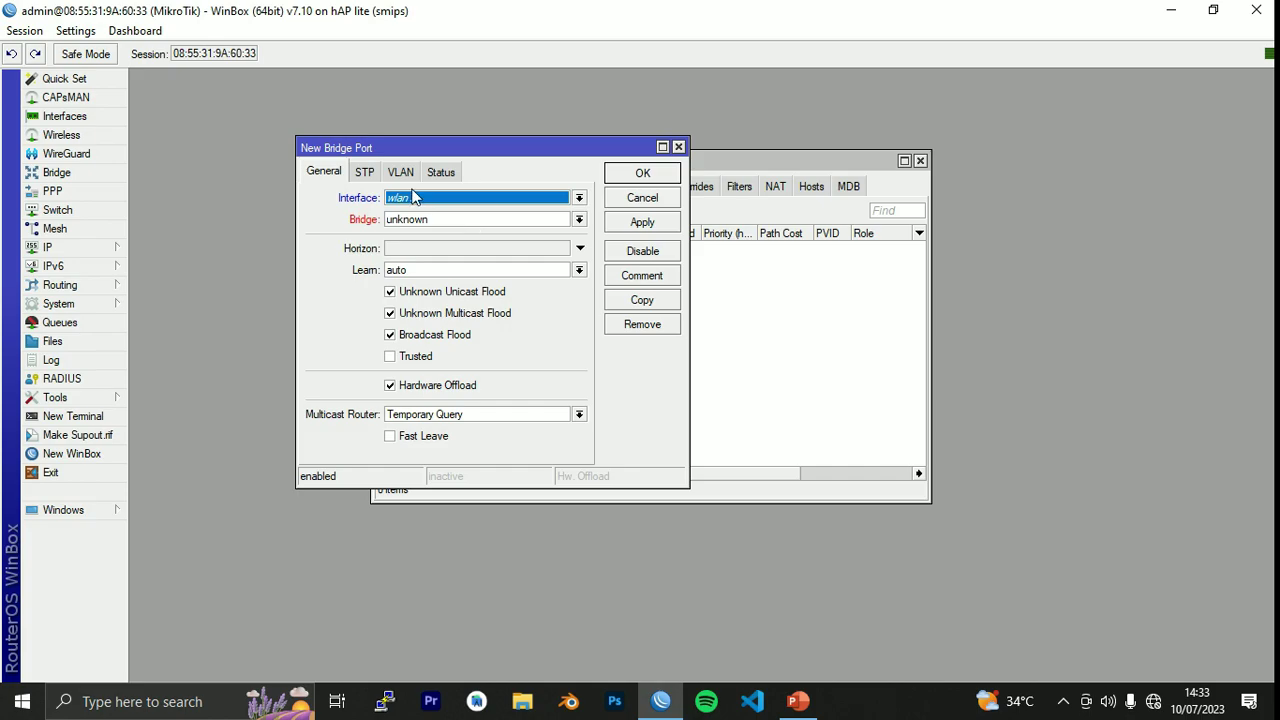
pyautogui.click(678, 147)
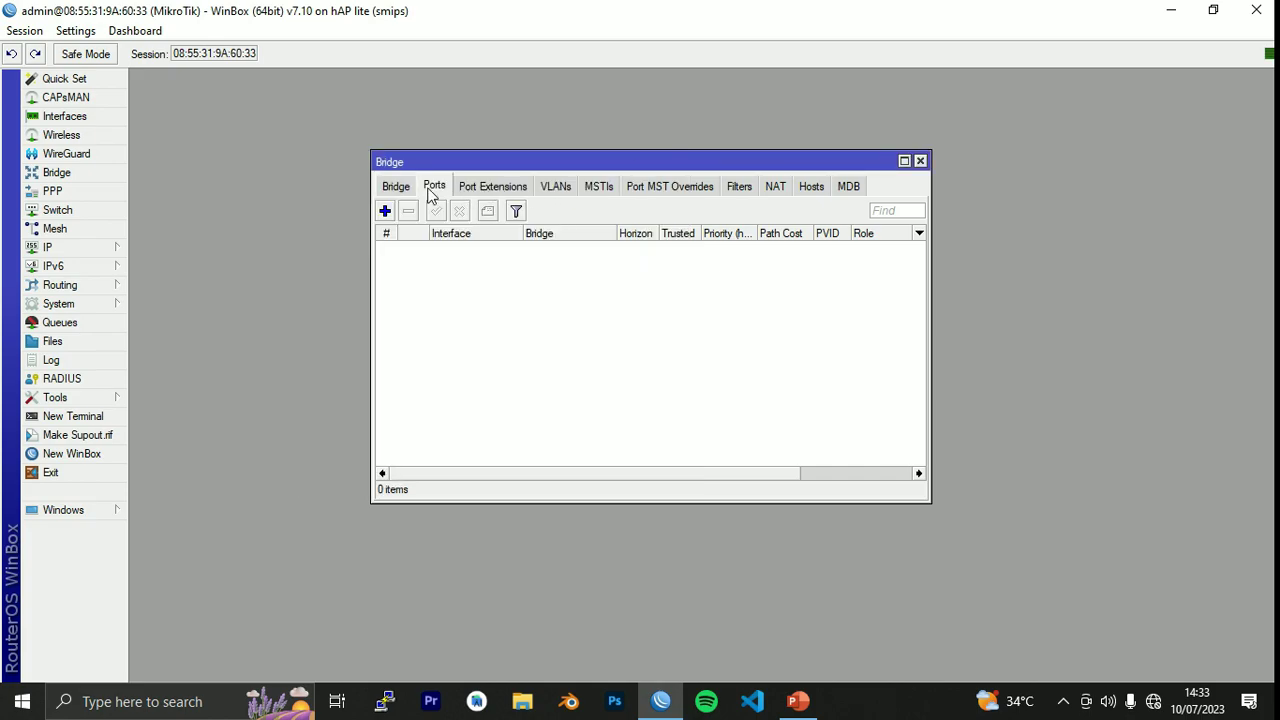
pyautogui.click(396, 187)
pyautogui.click(386, 212)
pyautogui.click(468, 129)
pyautogui.doubleClick(384, 130)
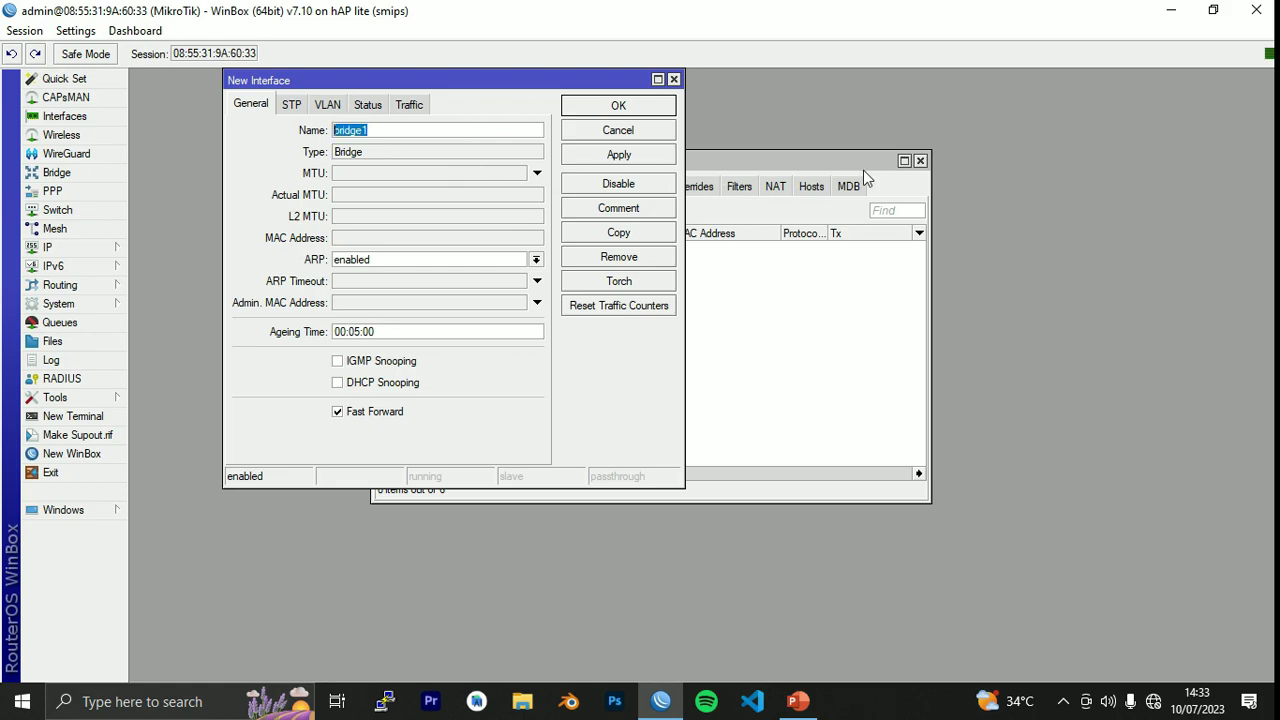
pyautogui.write('LAN')
# Apply the LAN bridge, set its STP protocol mode to none, and save it.
pyautogui.click(630, 164)
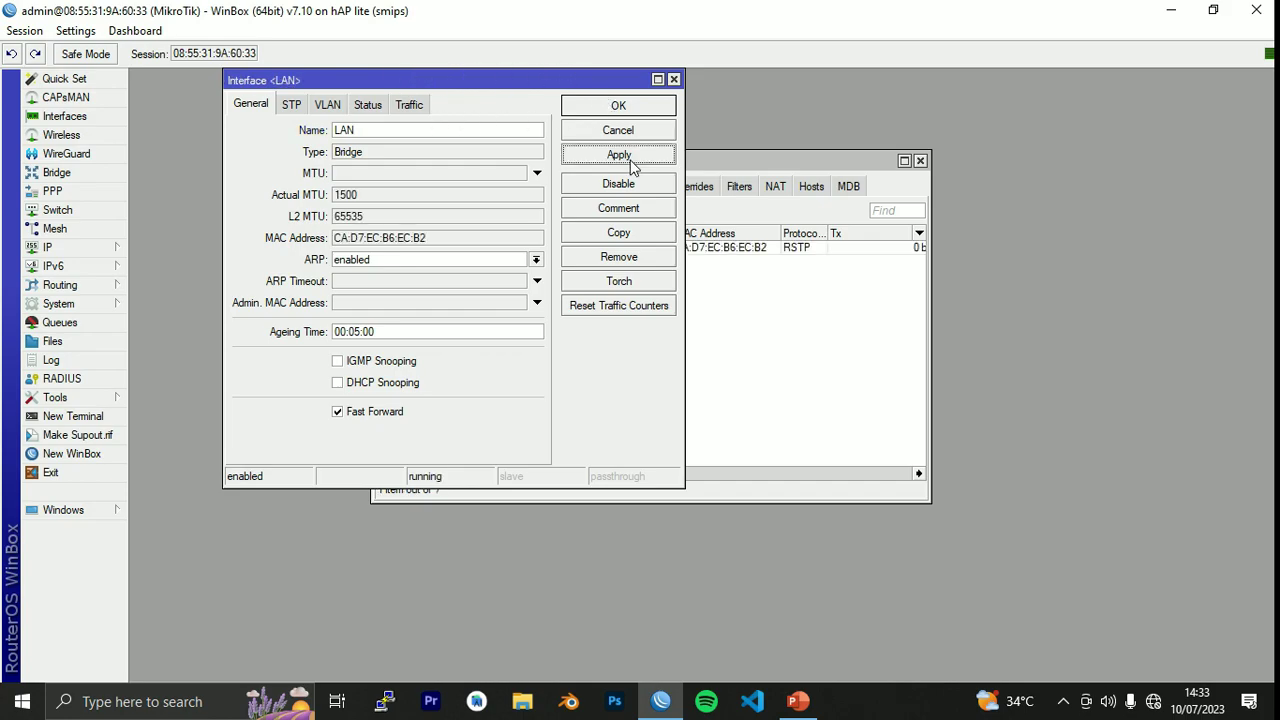
pyautogui.click(292, 106)
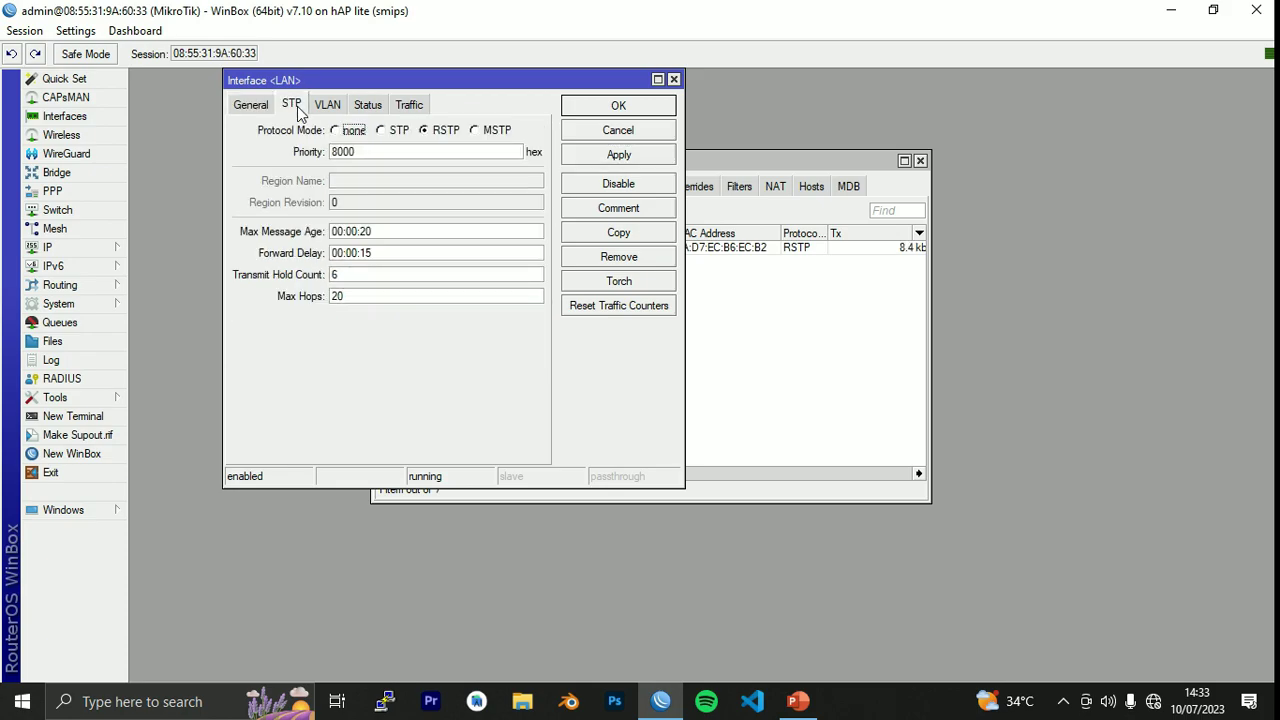
pyautogui.click(345, 133)
pyautogui.click(650, 106)
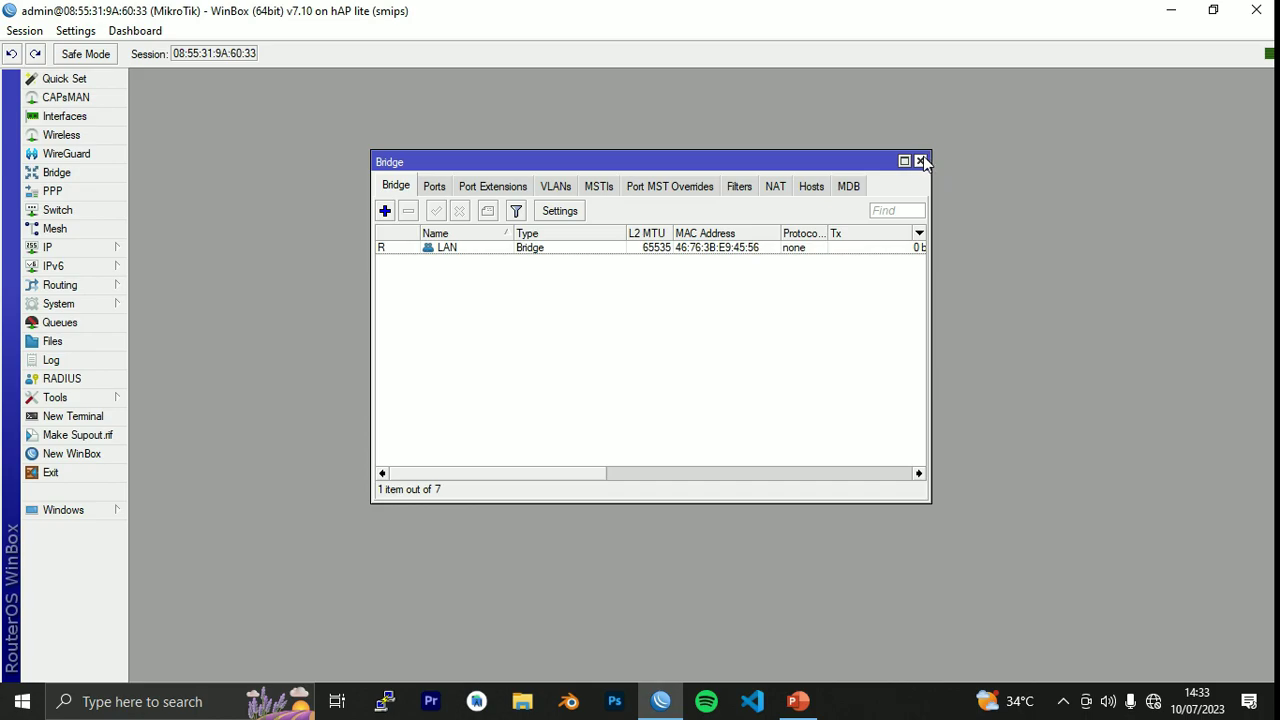
# Add ether2 as a port of the LAN bridge.
pyautogui.click(434, 187)
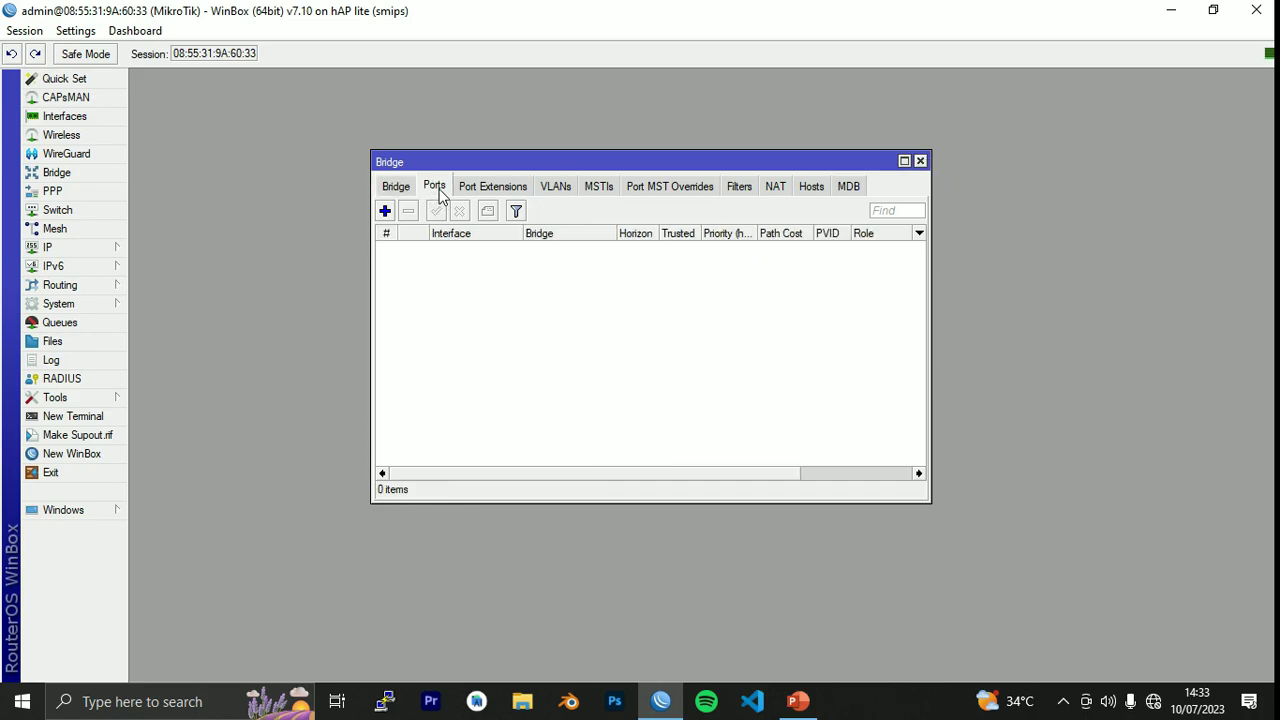
pyautogui.click(385, 211)
pyautogui.moveTo(495, 150); pyautogui.dragTo(731, 304)
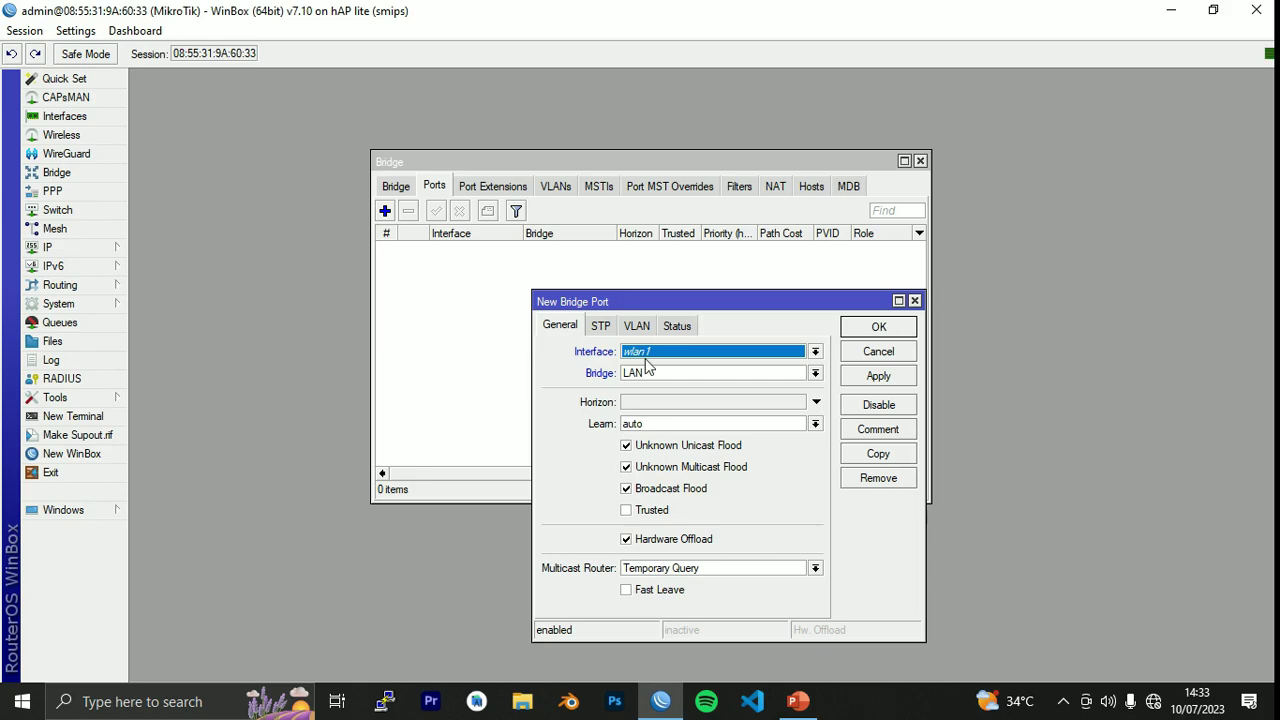
pyautogui.click(677, 355)
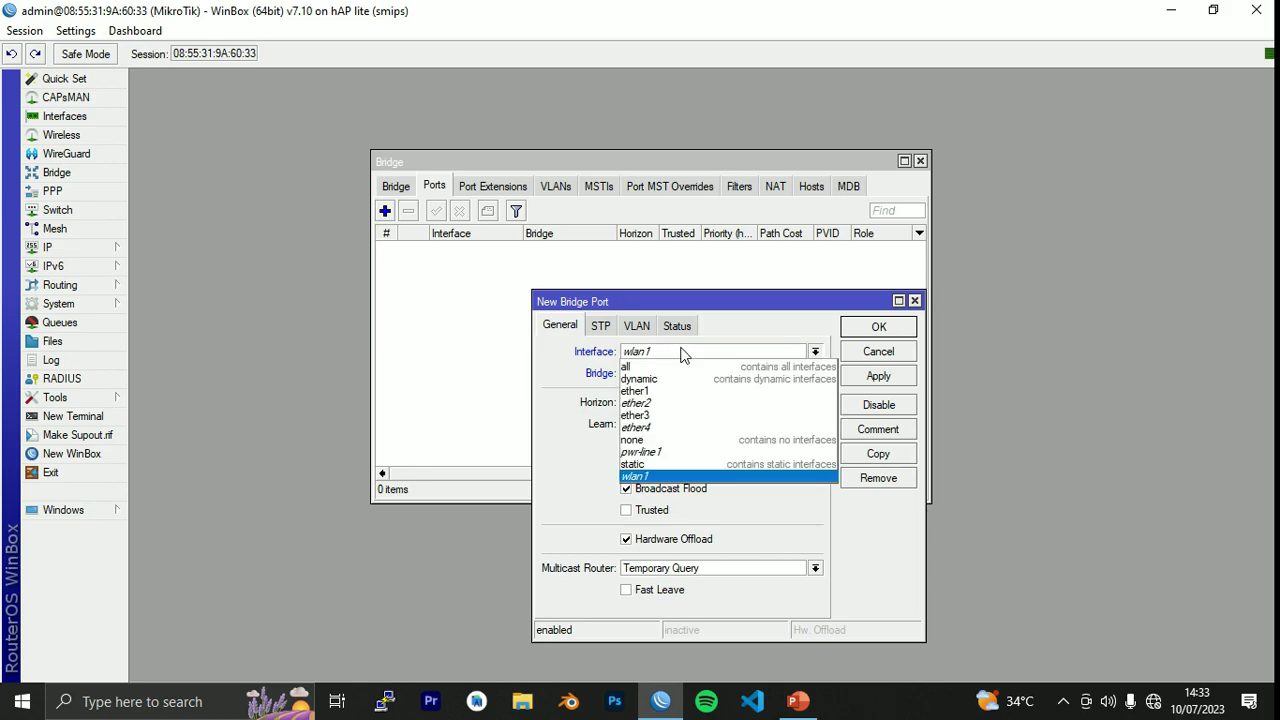
pyautogui.press('Escape')
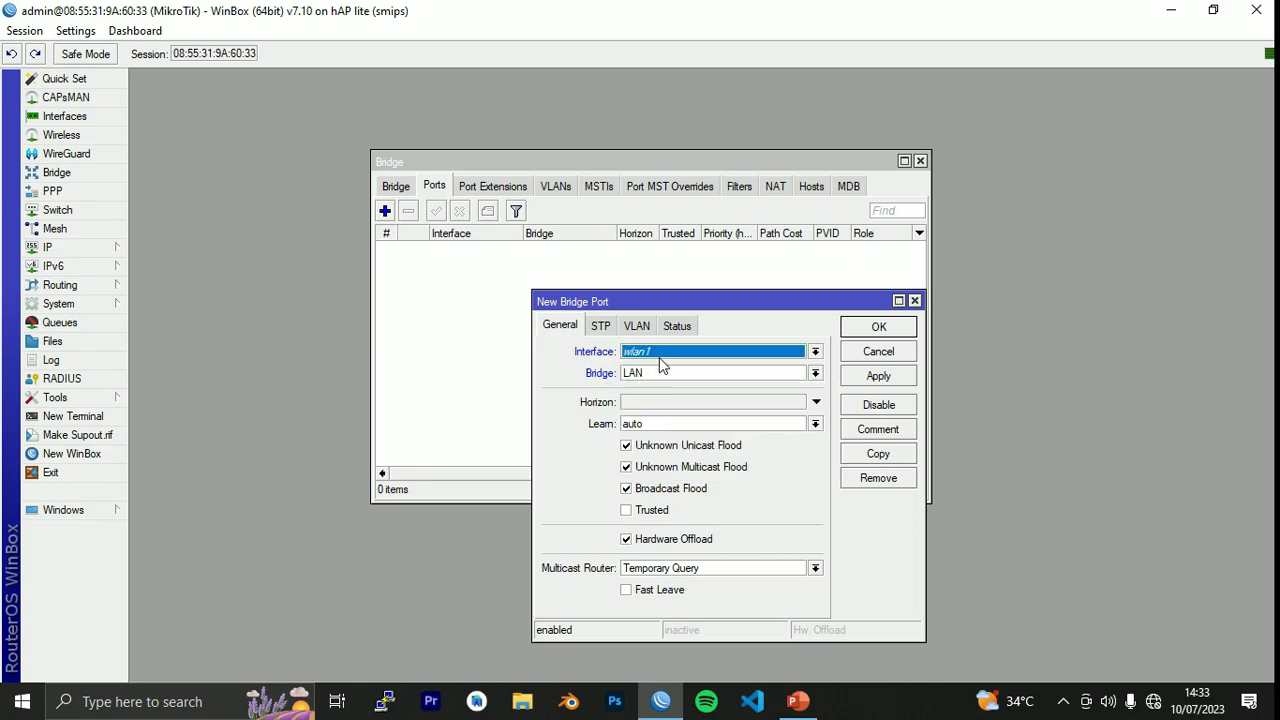
pyautogui.click(665, 357)
pyautogui.click(662, 403)
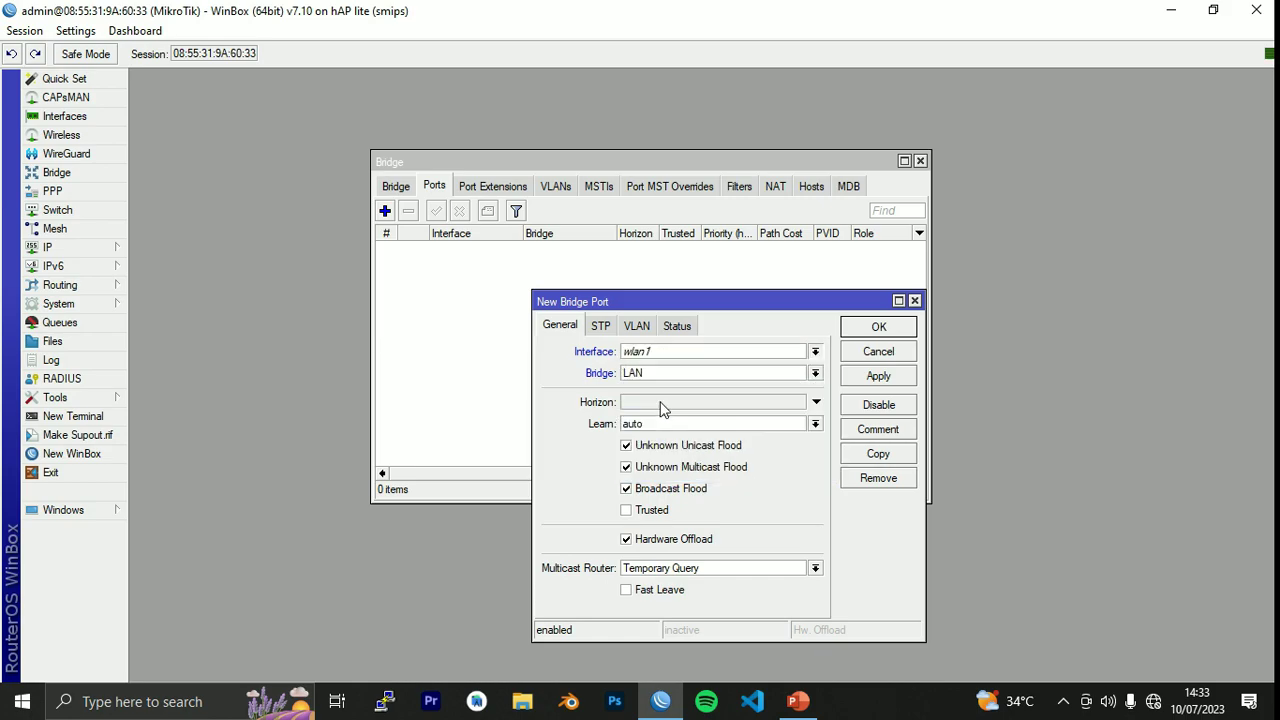
pyautogui.click(873, 378)
pyautogui.click(876, 327)
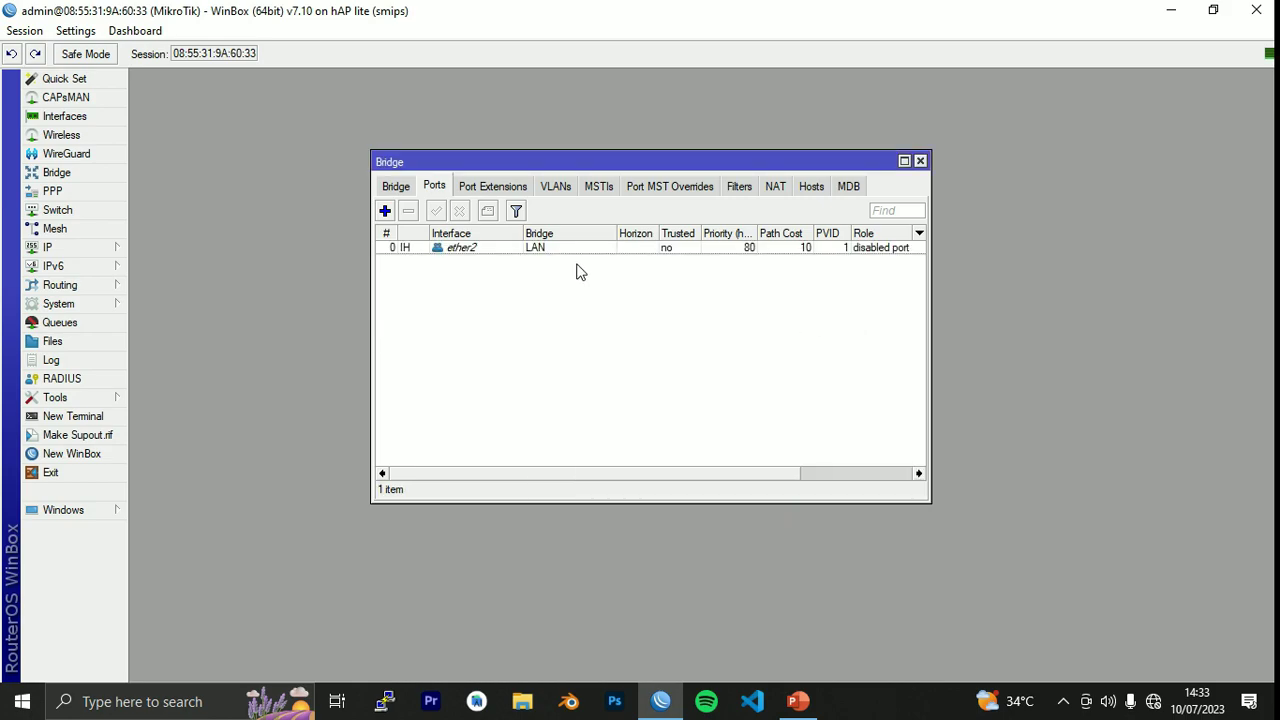
# Add ether3 and ether4 as LAN bridge ports, then close the Bridge window.
pyautogui.click(385, 211)
pyautogui.click(657, 370)
pyautogui.press('Escape')
pyautogui.click(661, 356)
pyautogui.click(735, 405)
pyautogui.click(877, 376)
pyautogui.click(878, 327)
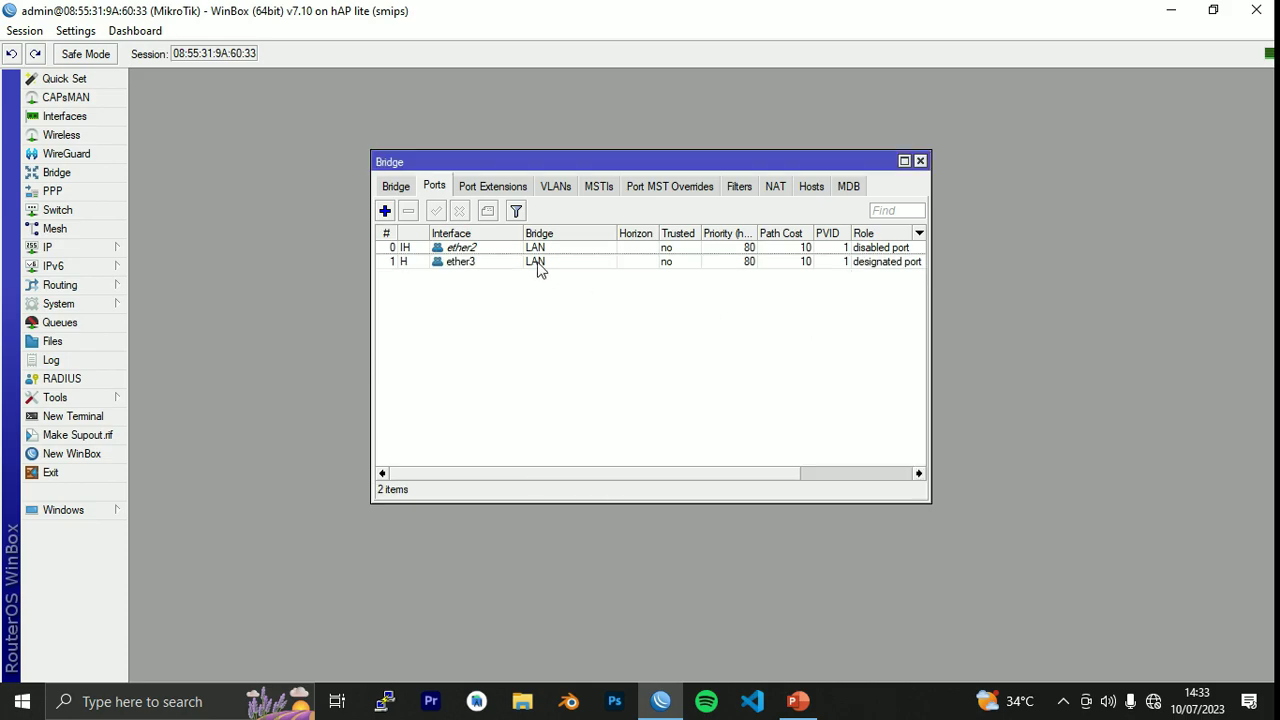
pyautogui.click(385, 211)
pyautogui.click(641, 356)
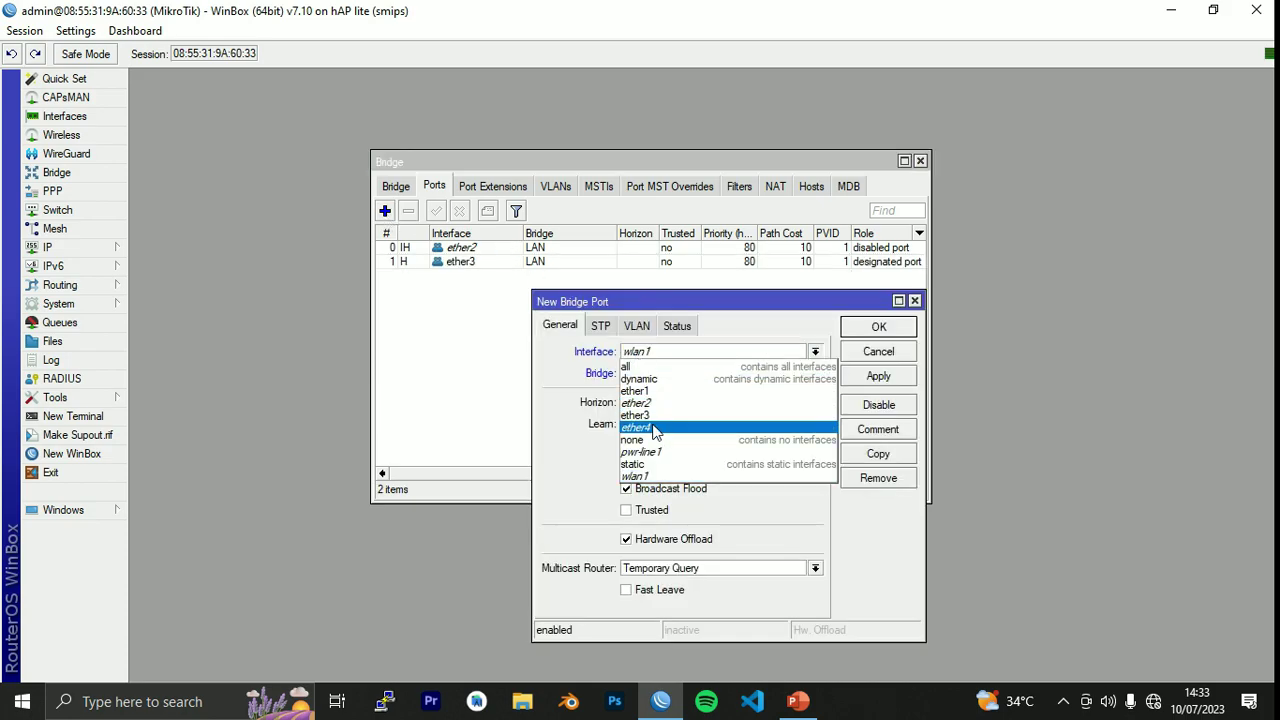
pyautogui.click(654, 428)
pyautogui.click(856, 377)
pyautogui.click(877, 328)
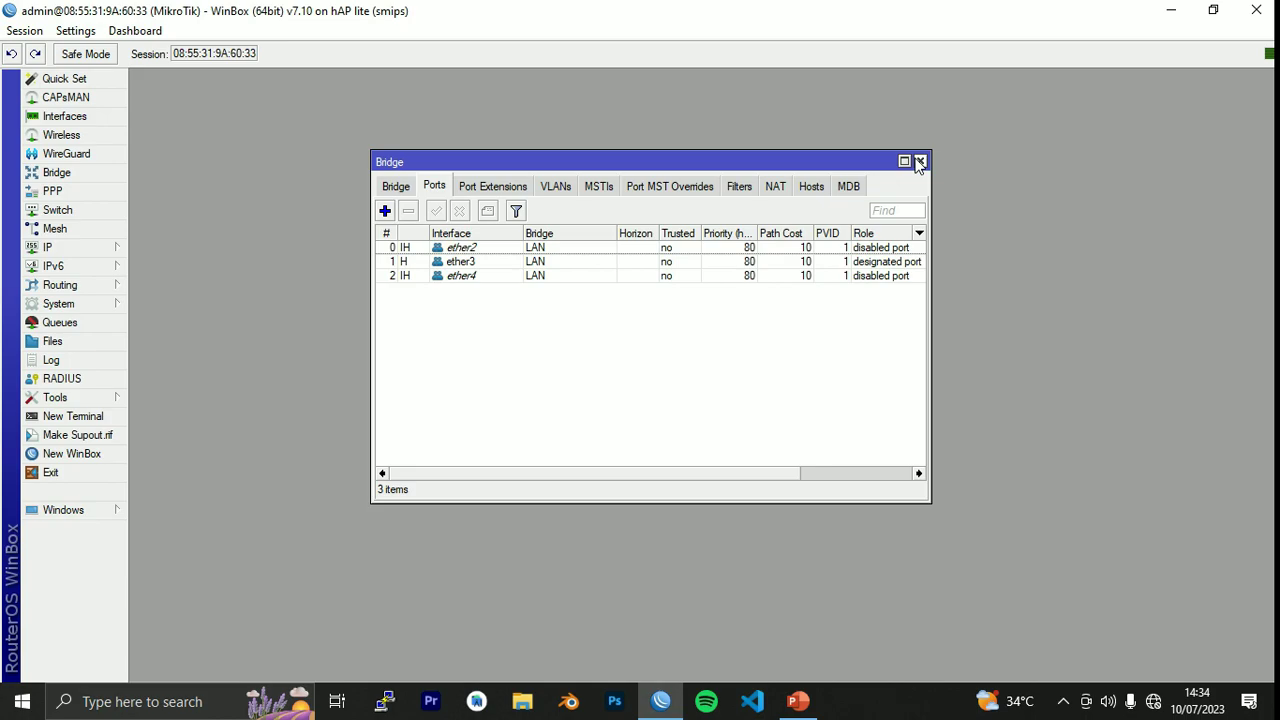
pyautogui.click(920, 162)
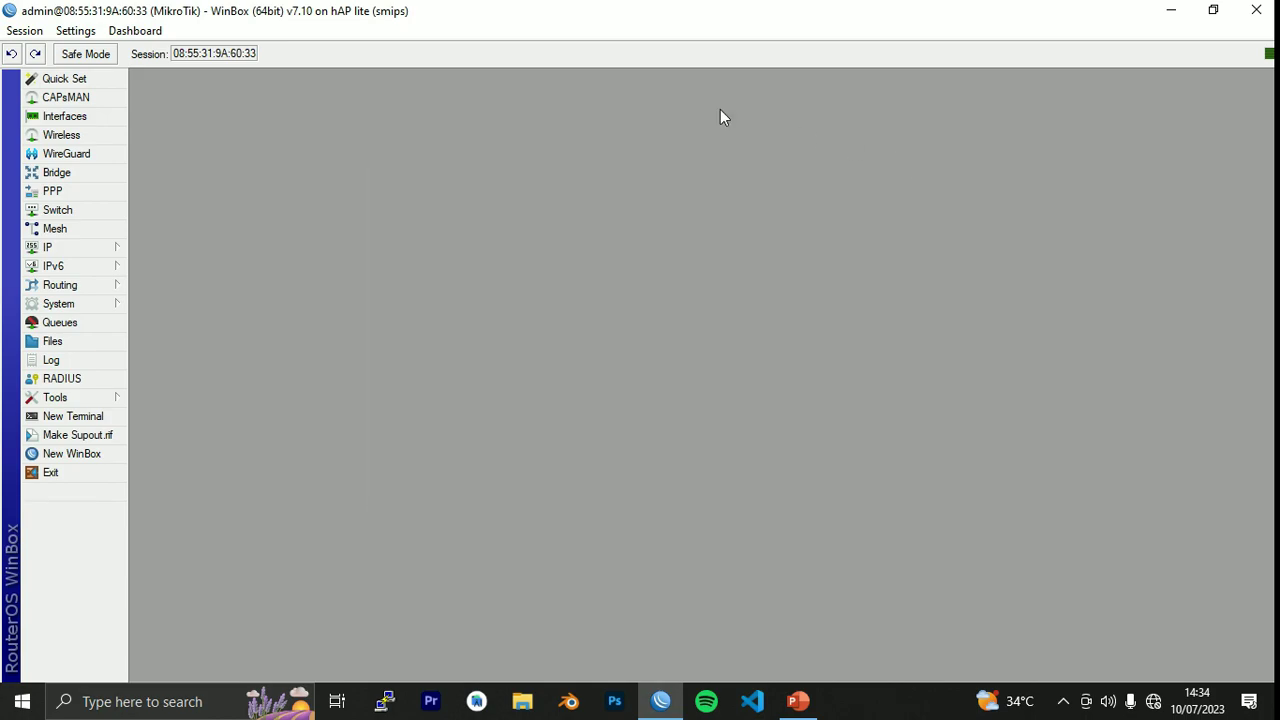
# Add address 10.25.38.1/27 on interface LAN under IP > Addresses and close the list.
pyautogui.click(70, 250)
pyautogui.click(165, 242)
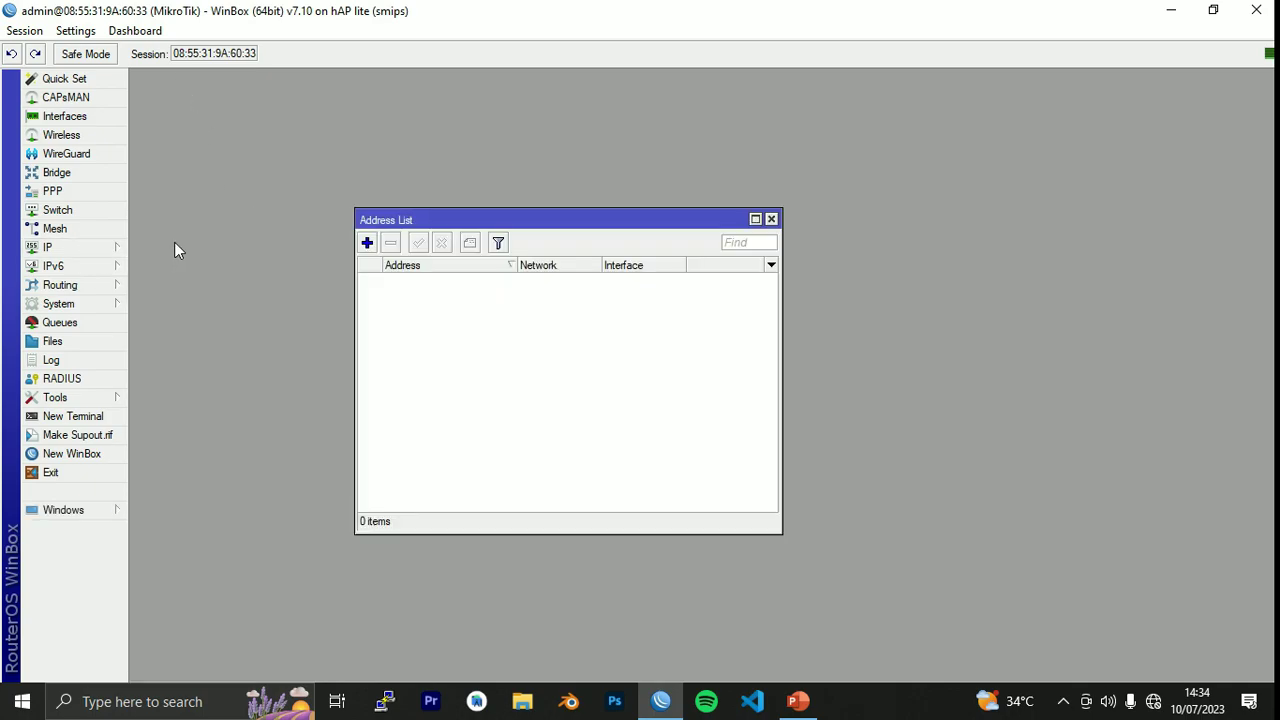
pyautogui.click(367, 243)
pyautogui.moveTo(664, 273); pyautogui.dragTo(729, 318)
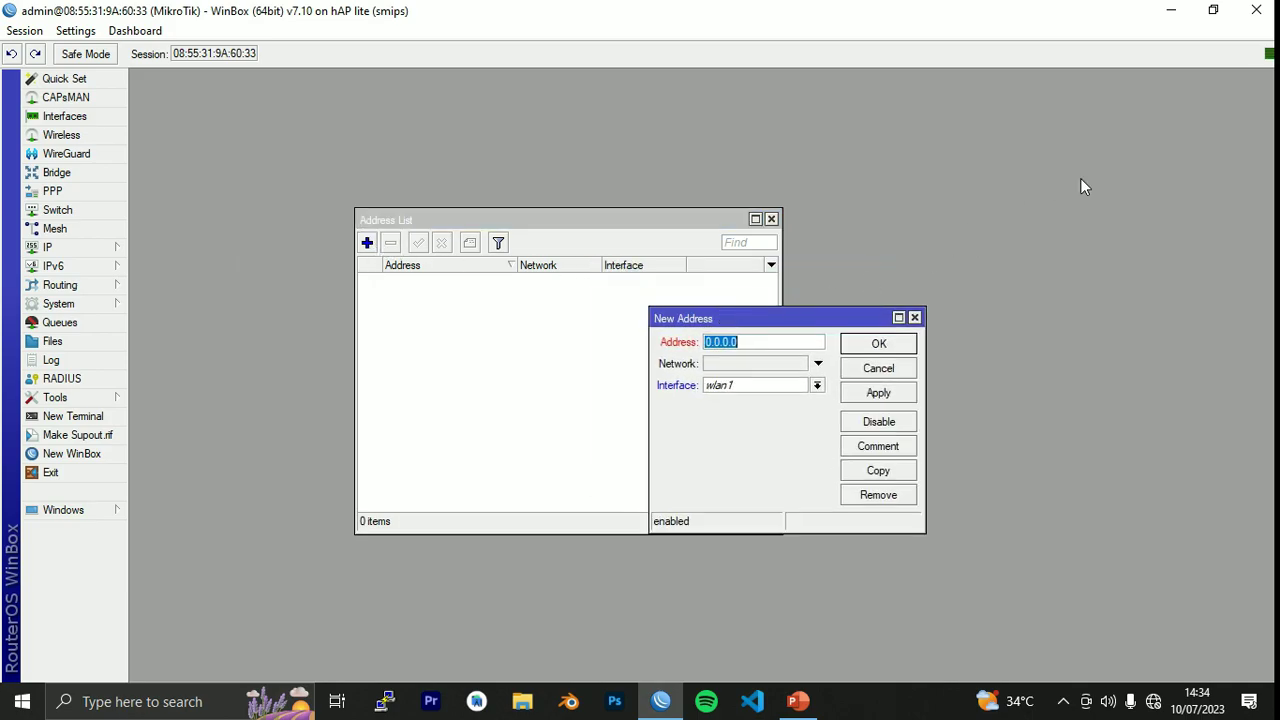
pyautogui.write('10.25.38.1/27')
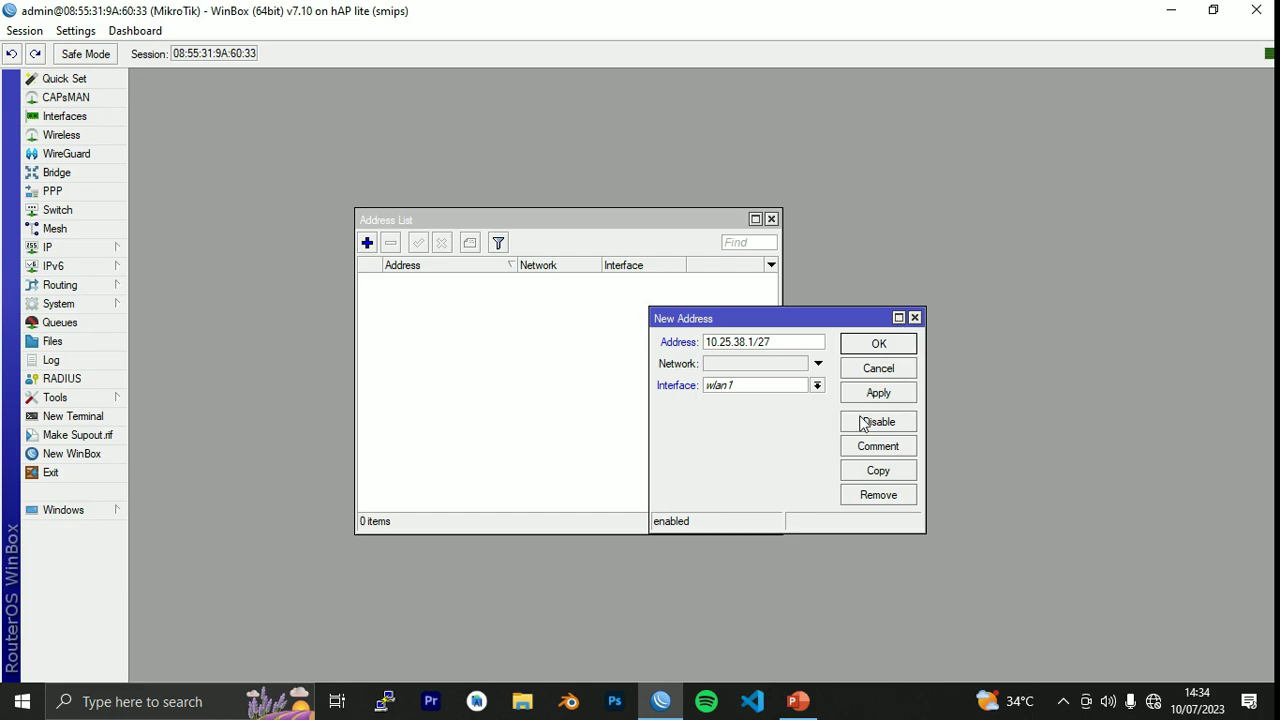
pyautogui.click(817, 386)
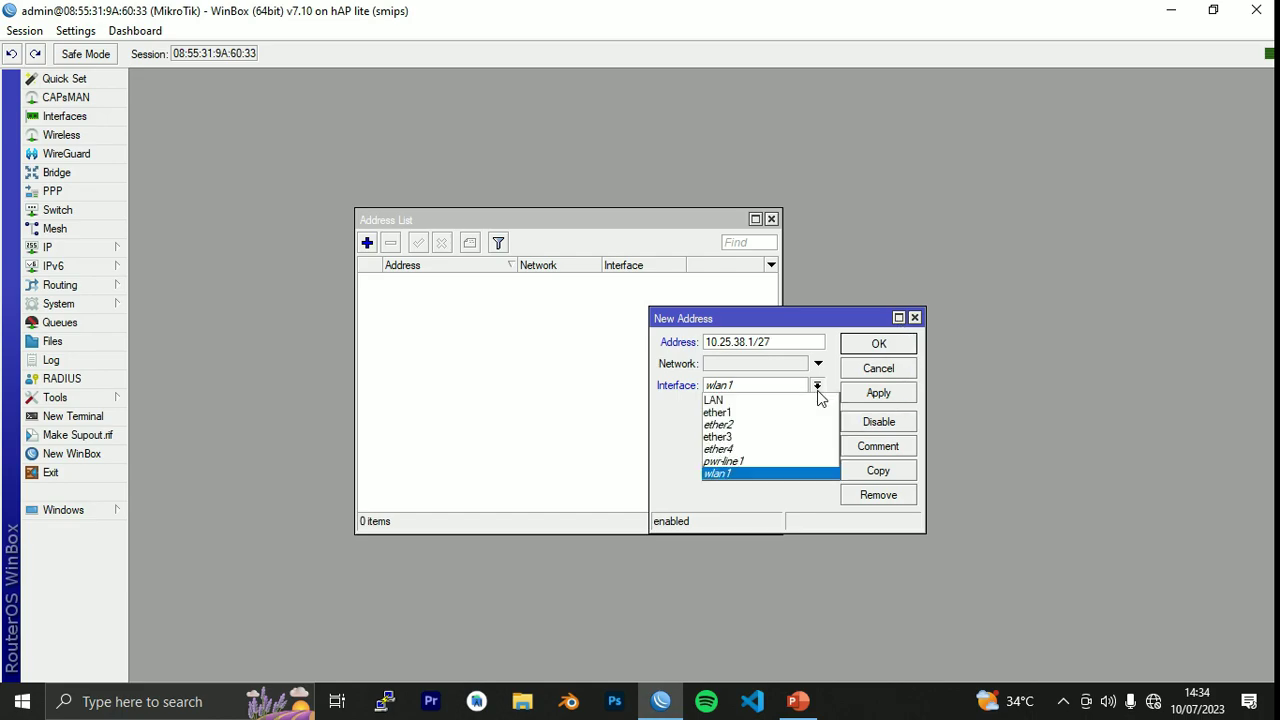
pyautogui.click(812, 400)
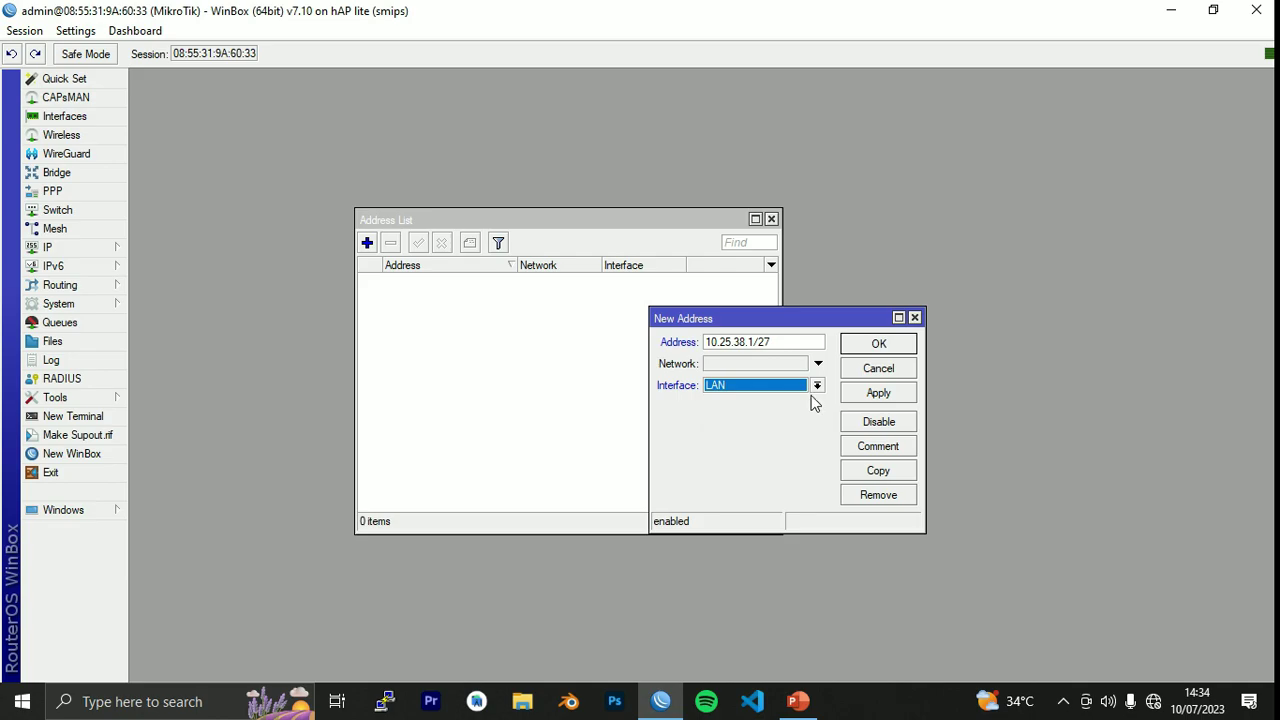
pyautogui.click(817, 386)
pyautogui.click(770, 493)
pyautogui.click(880, 393)
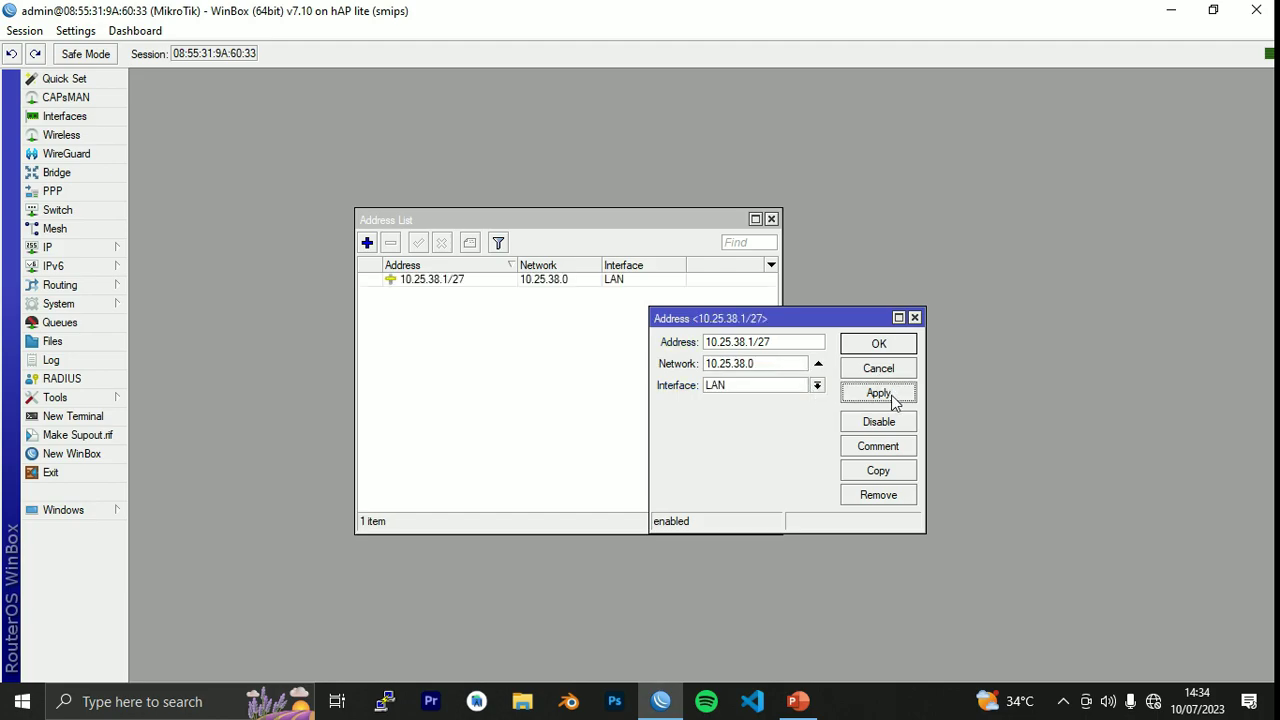
pyautogui.click(880, 345)
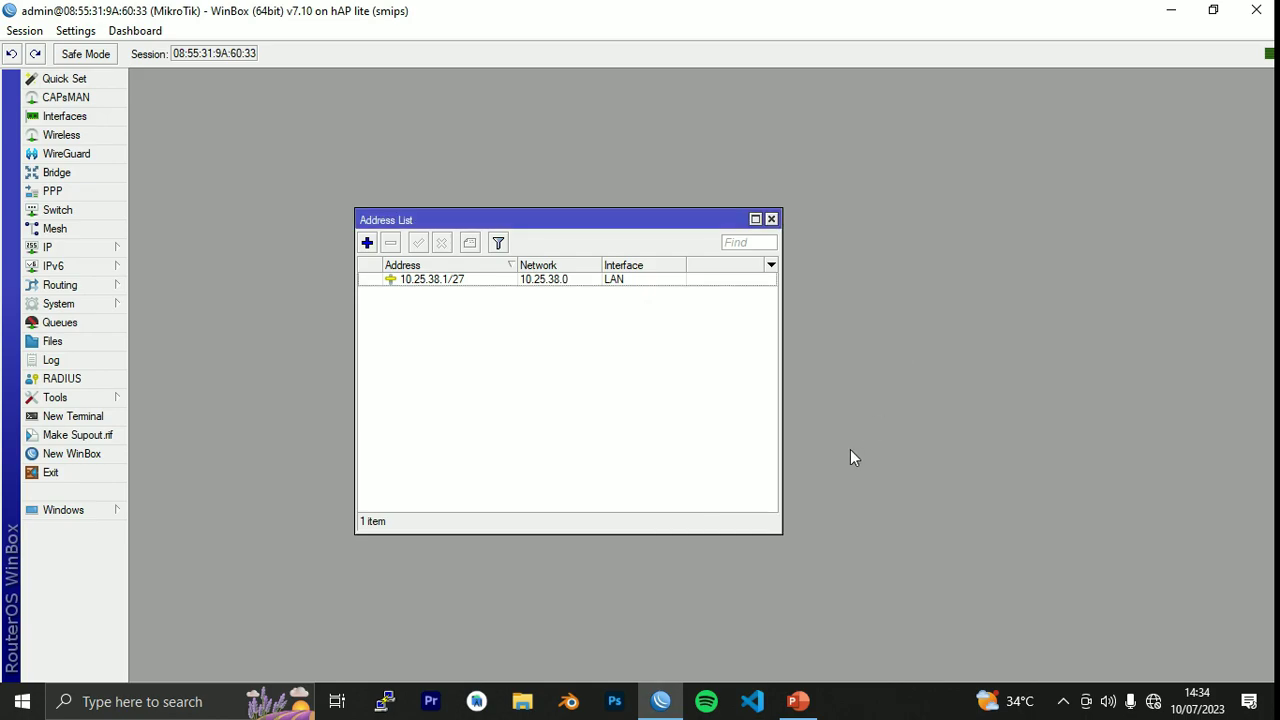
pyautogui.click(772, 219)
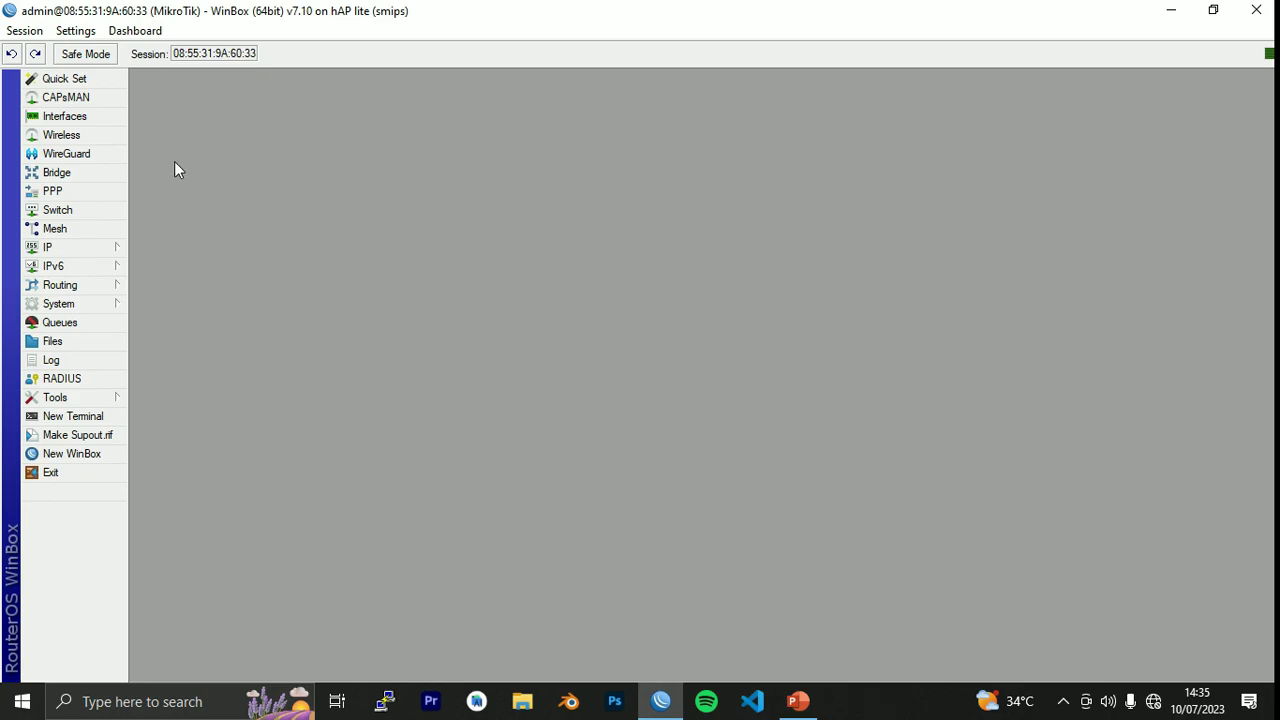
# In PPP, add a new PPPoE Client interface from the + dropdown.
pyautogui.click(55, 196)
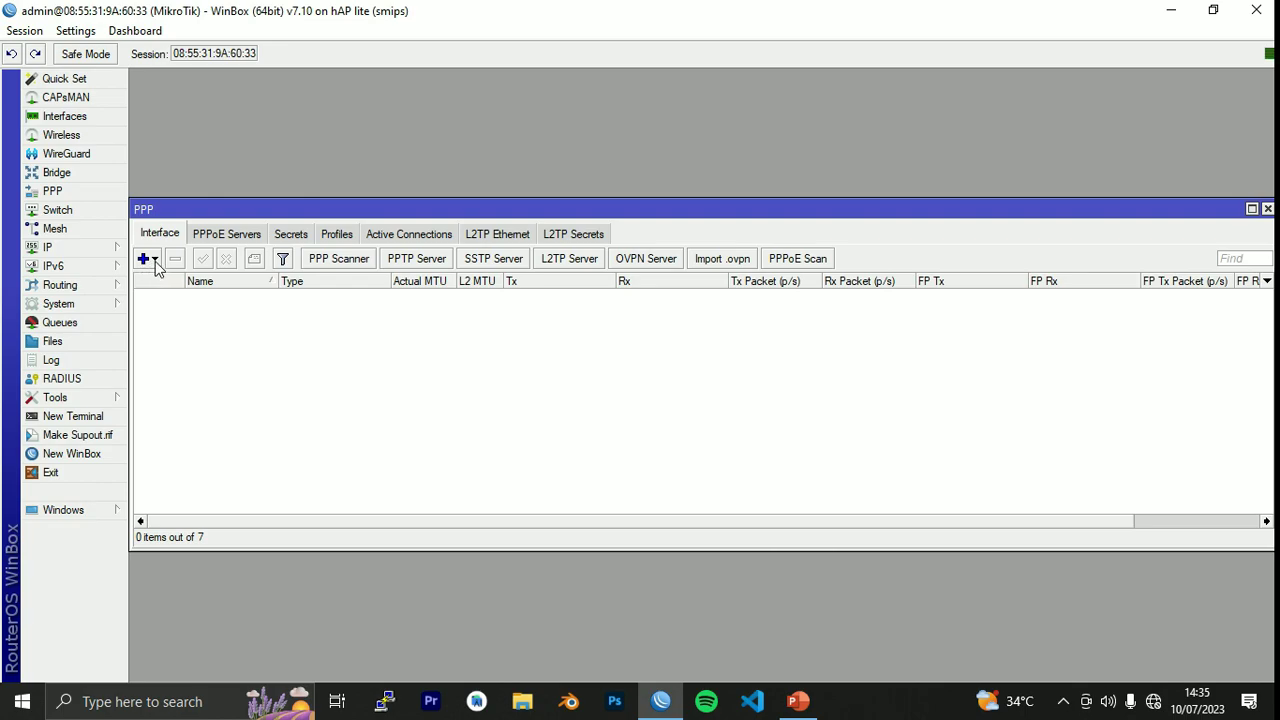
pyautogui.click(155, 261)
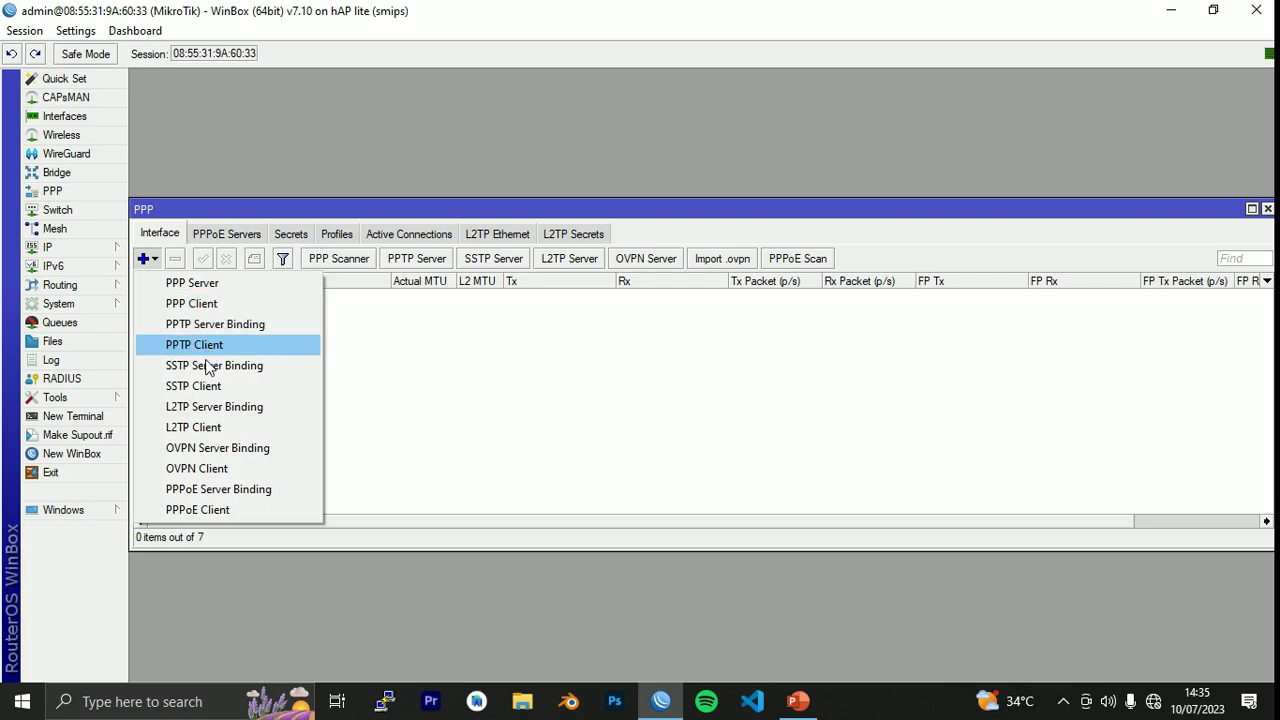
pyautogui.click(201, 510)
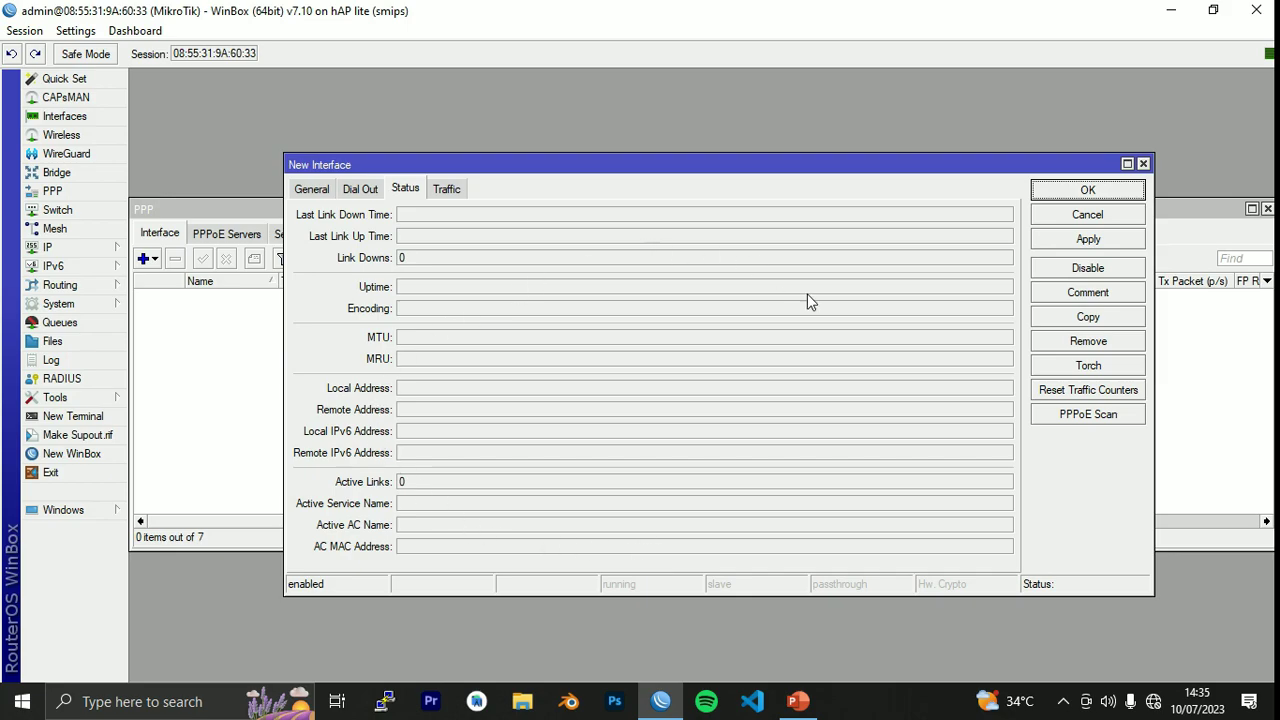
# Rename pppoe-out1 to INTERNET and set its interface to ether1, checking the diagram.
pyautogui.click(313, 190)
pyautogui.click(452, 214)
pyautogui.moveTo(406, 214); pyautogui.dragTo(298, 215)
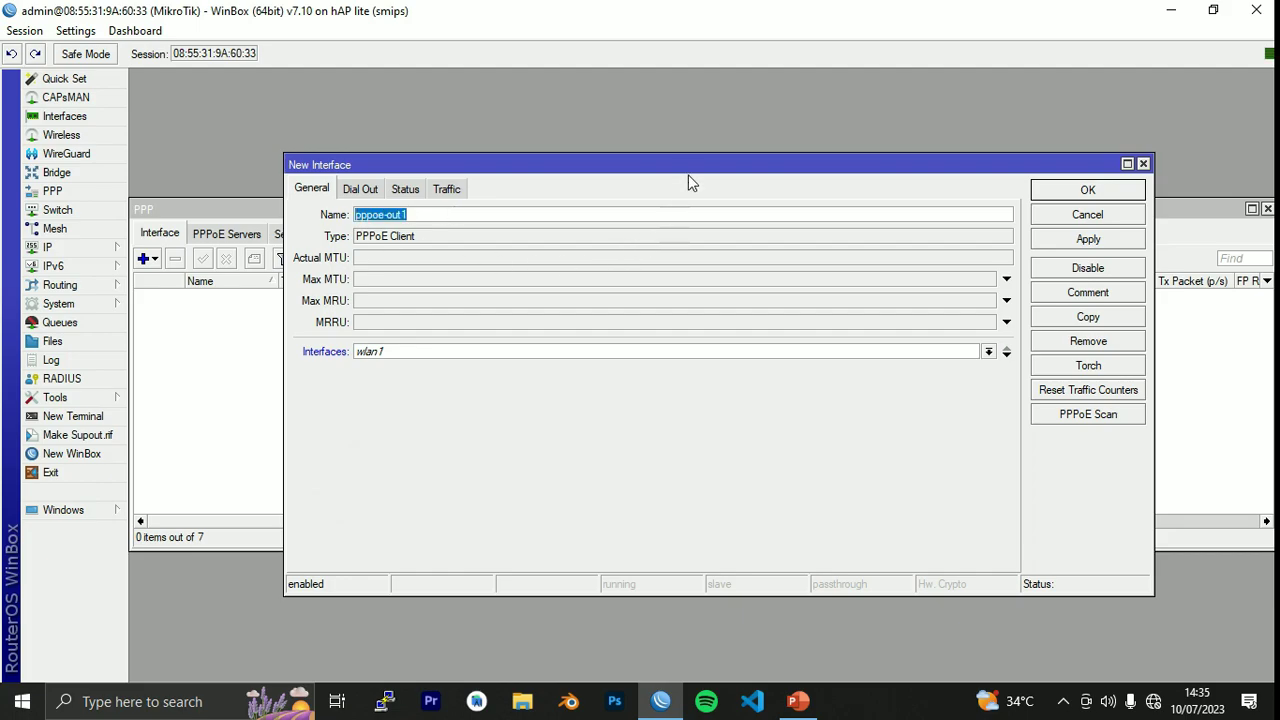
pyautogui.write('INTERNET')
pyautogui.click(797, 701)
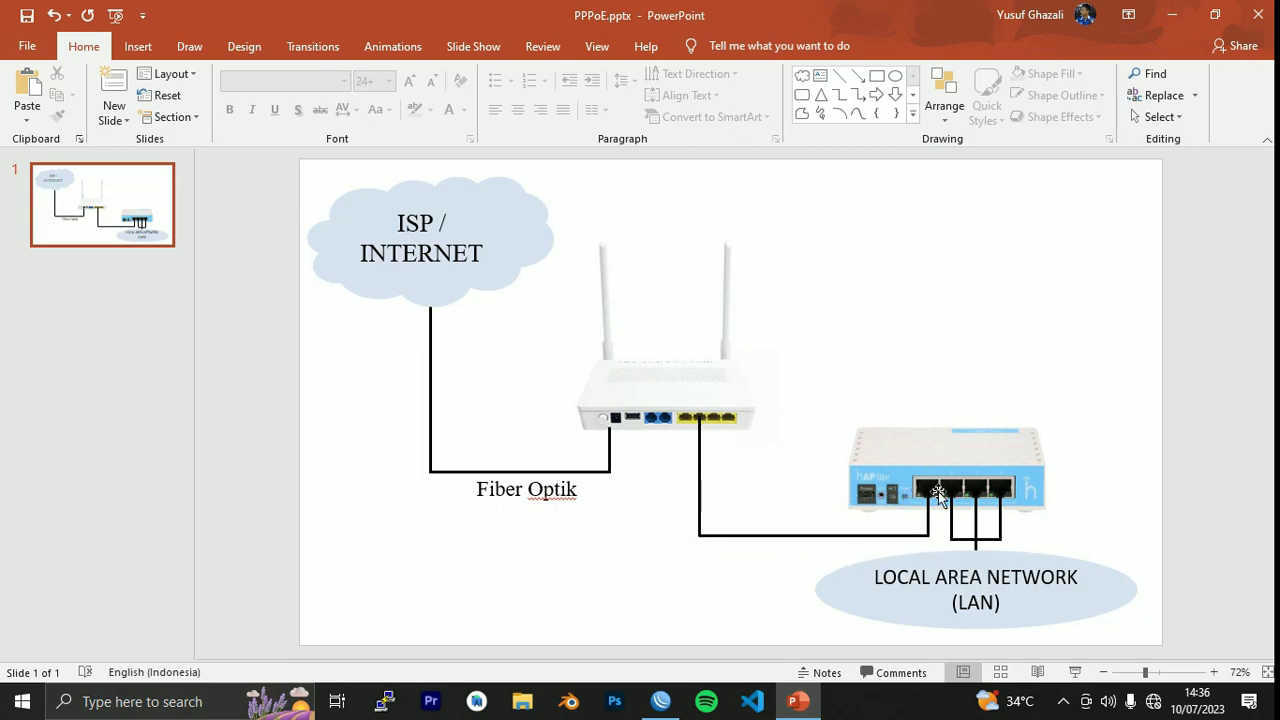
pyautogui.click(661, 701)
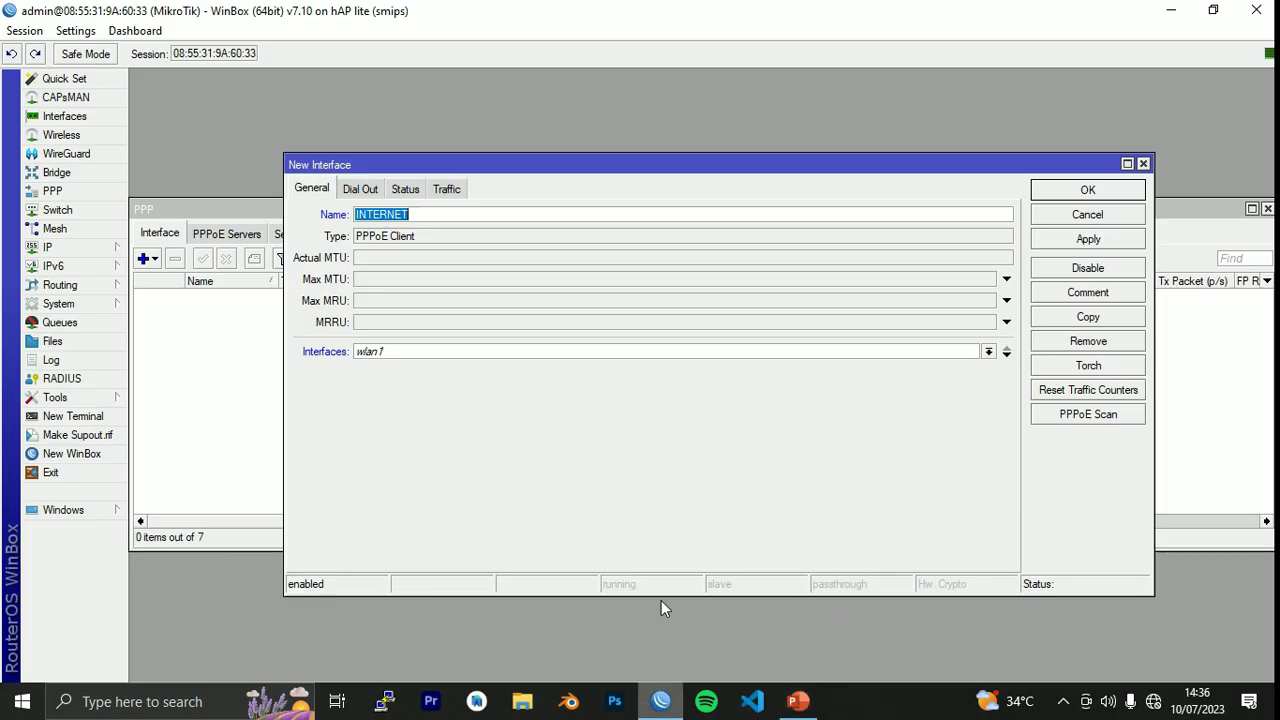
pyautogui.click(406, 352)
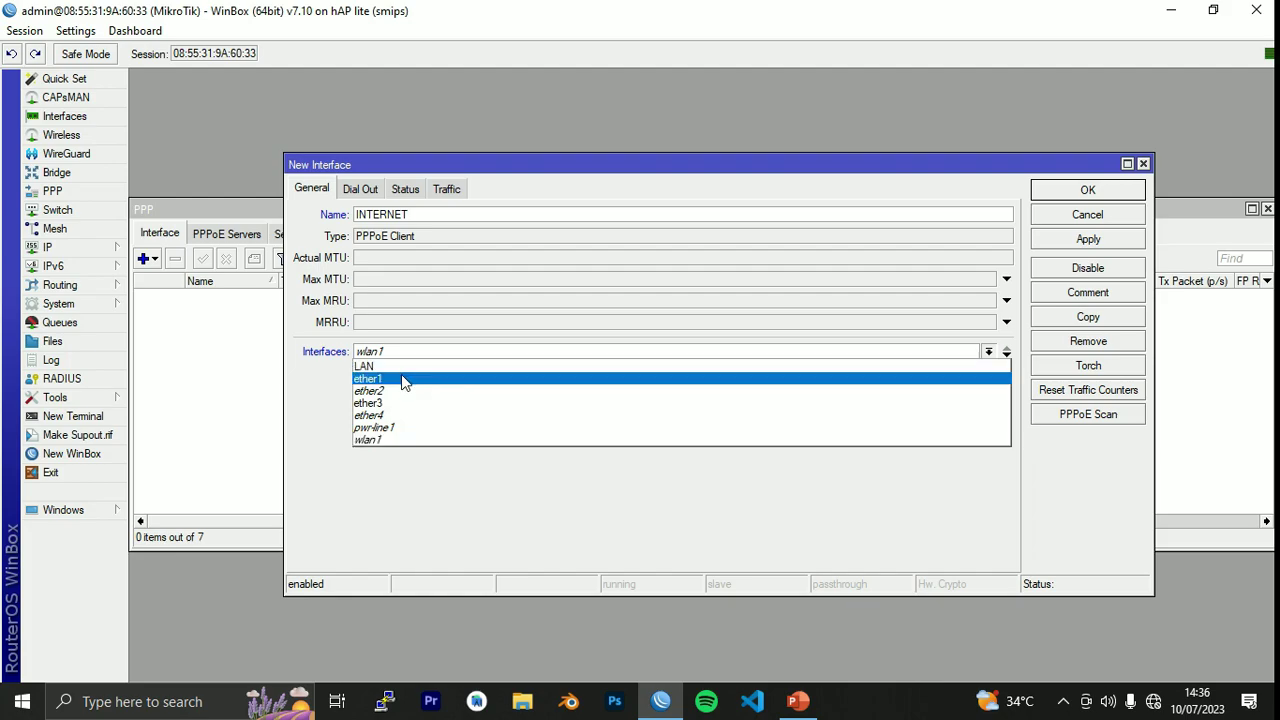
pyautogui.click(404, 380)
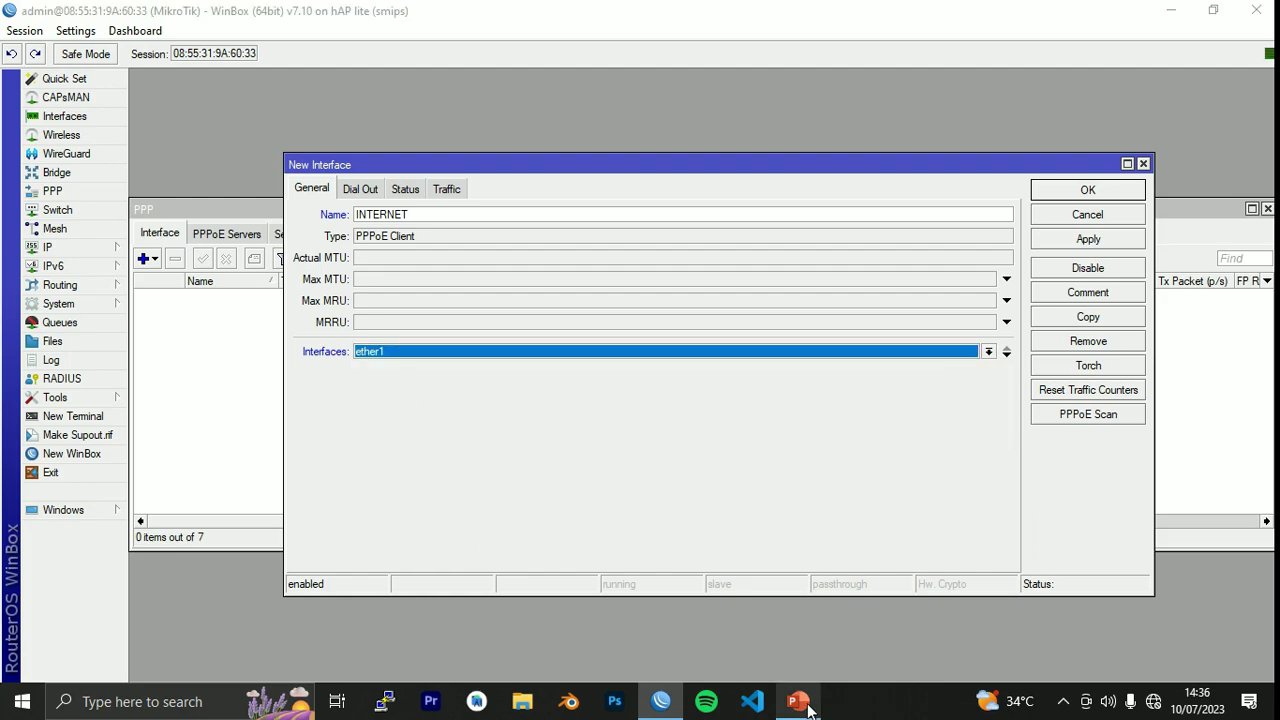
pyautogui.click(797, 701)
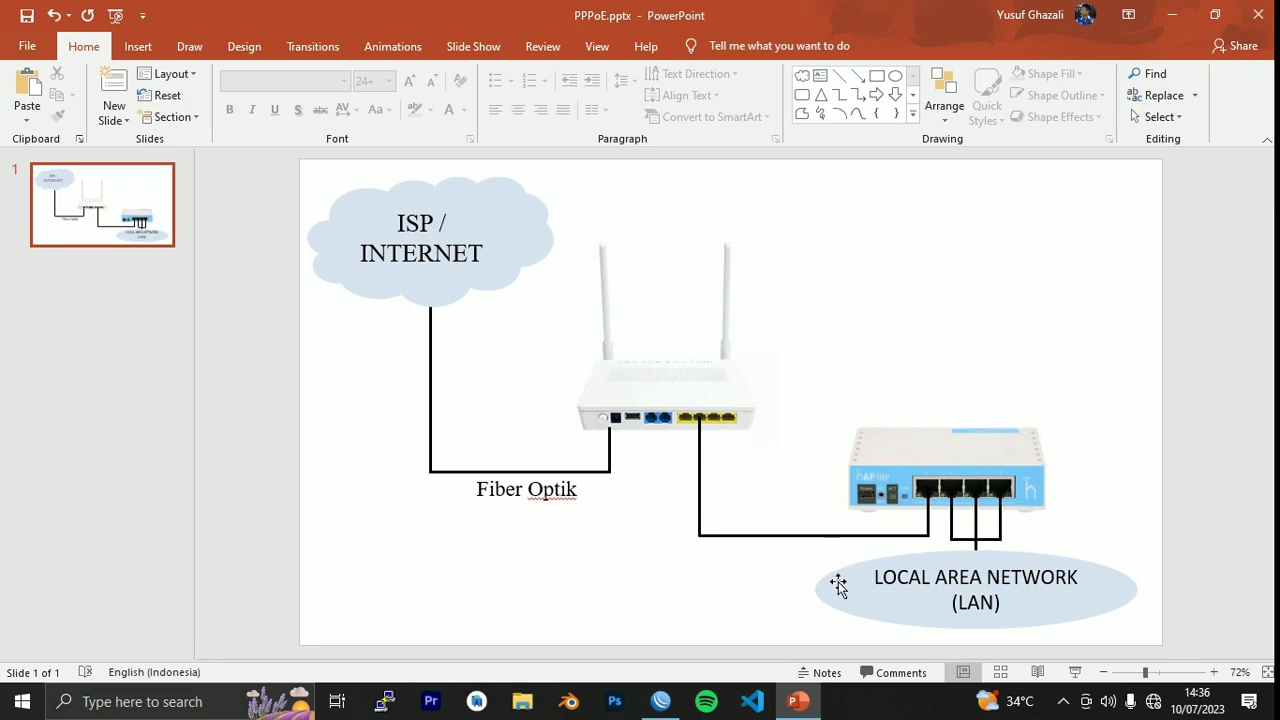
pyautogui.click(668, 700)
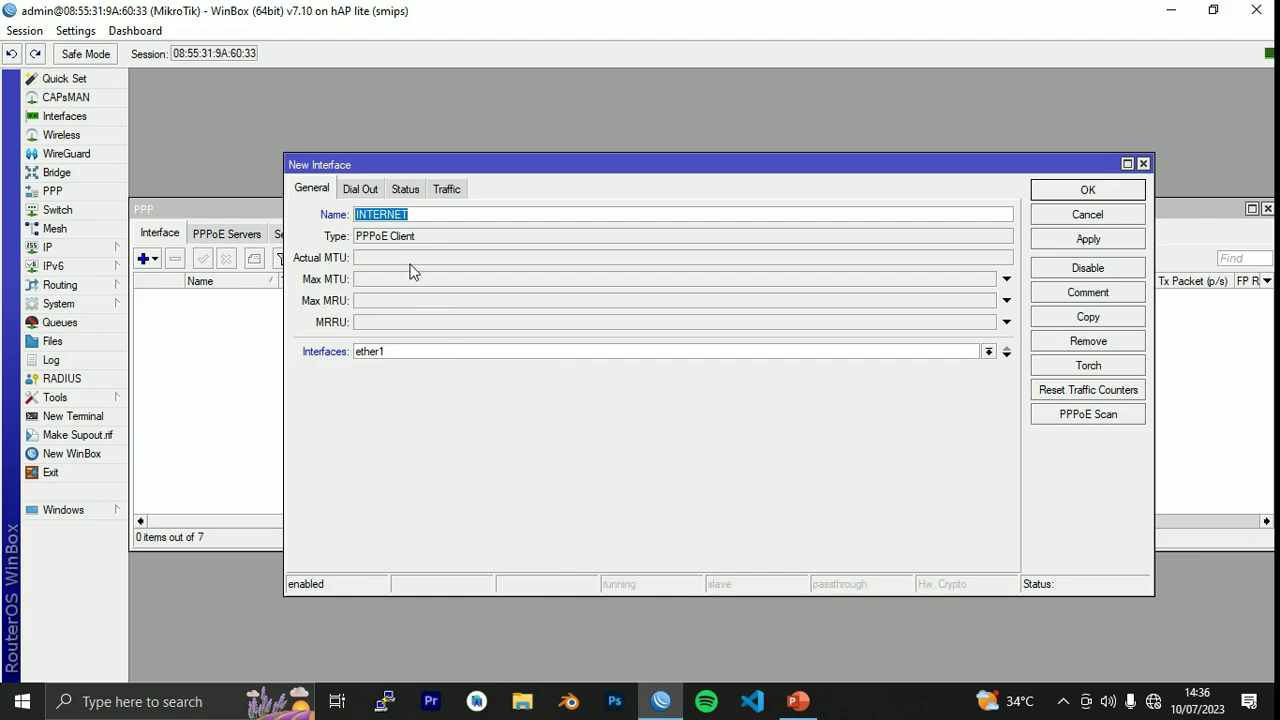
# Enter the ISP account username and password on the Dial Out tab.
pyautogui.click(360, 189)
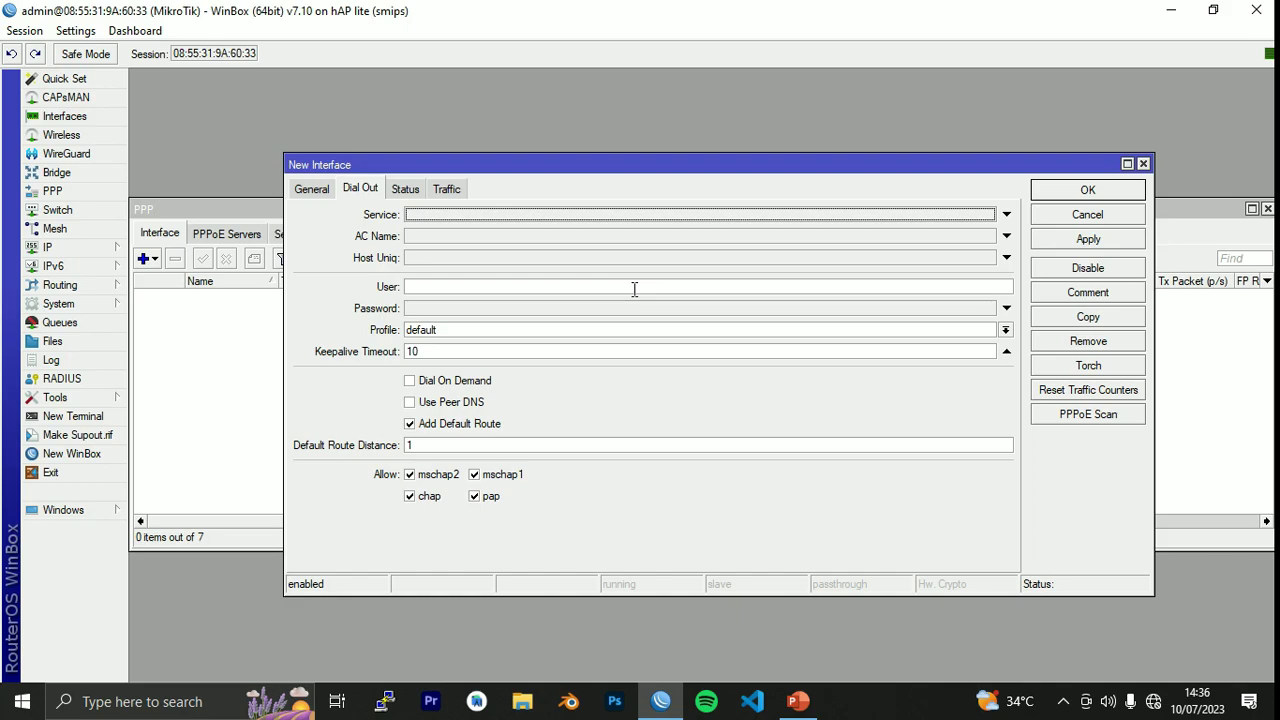
pyautogui.click(77, 33)
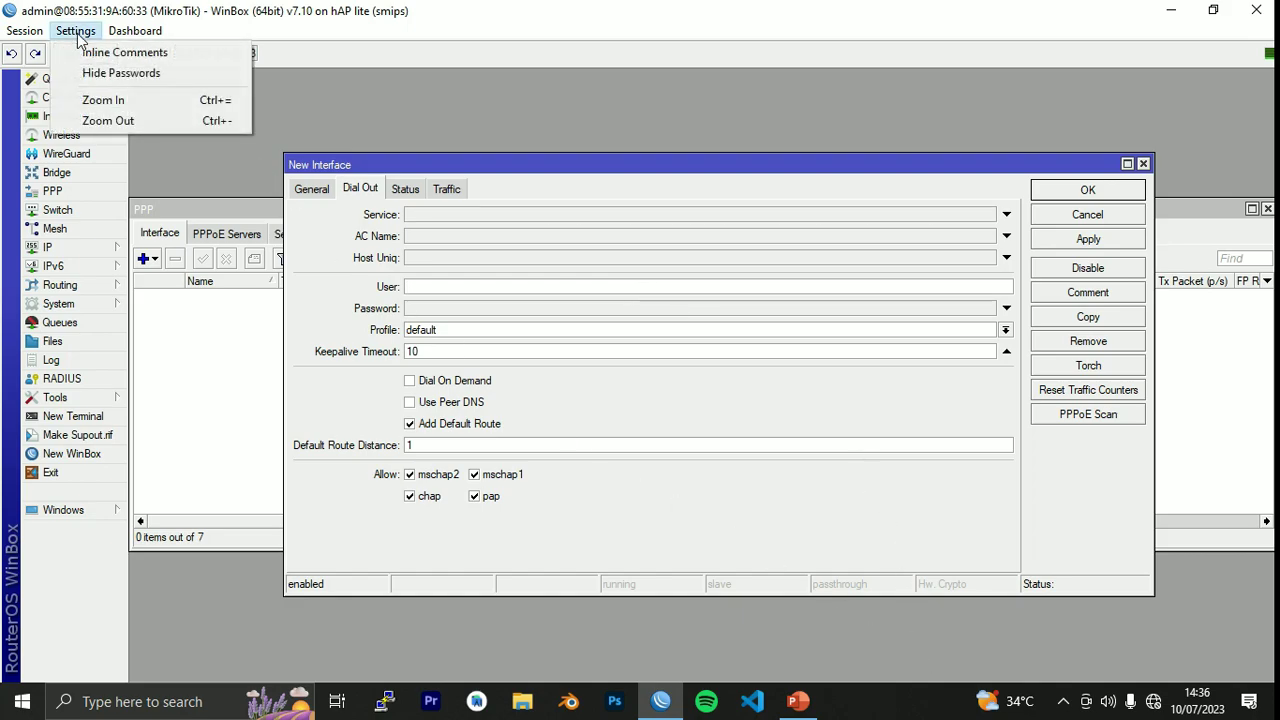
pyautogui.click(104, 73)
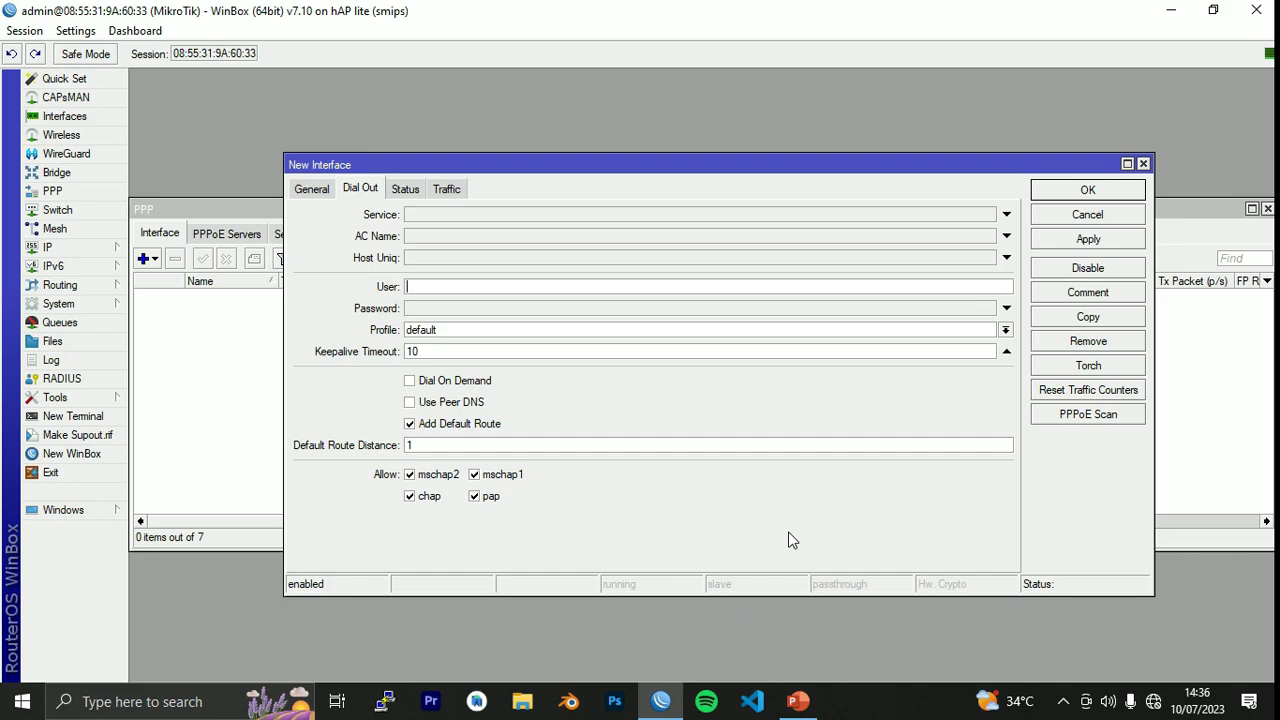
pyautogui.hotkey('ctrl', 'v')
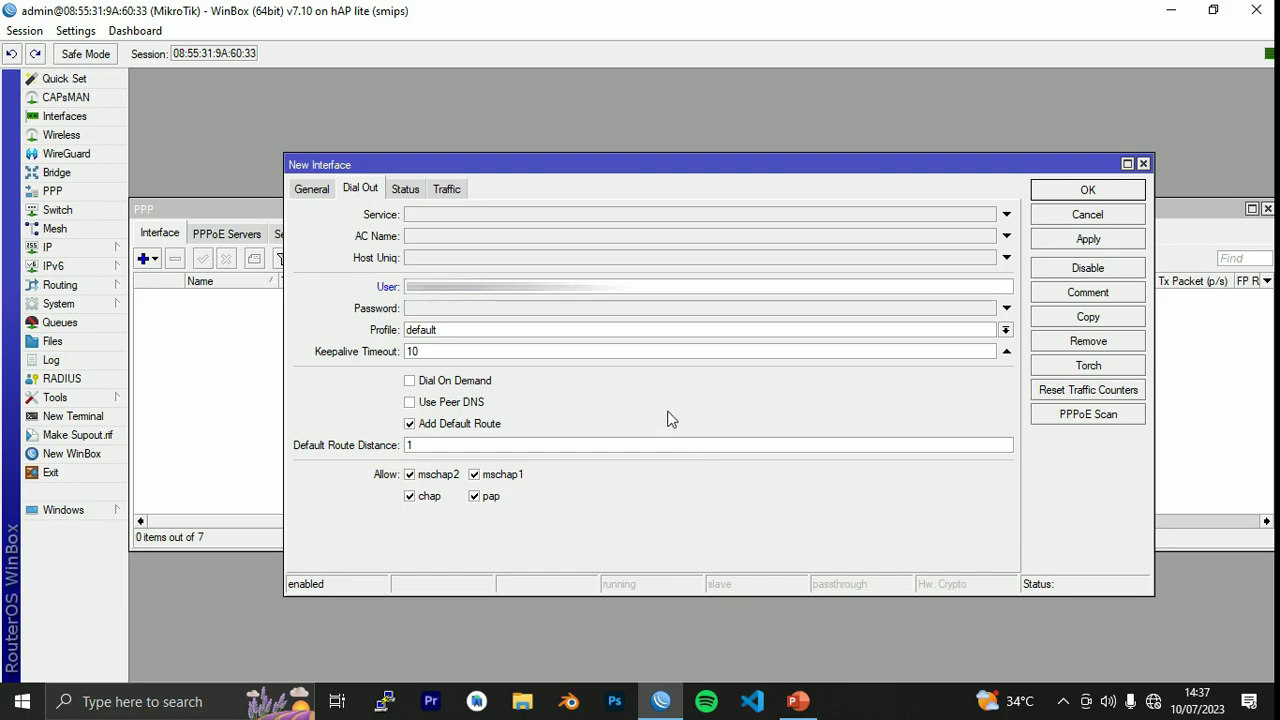
pyautogui.click(481, 312)
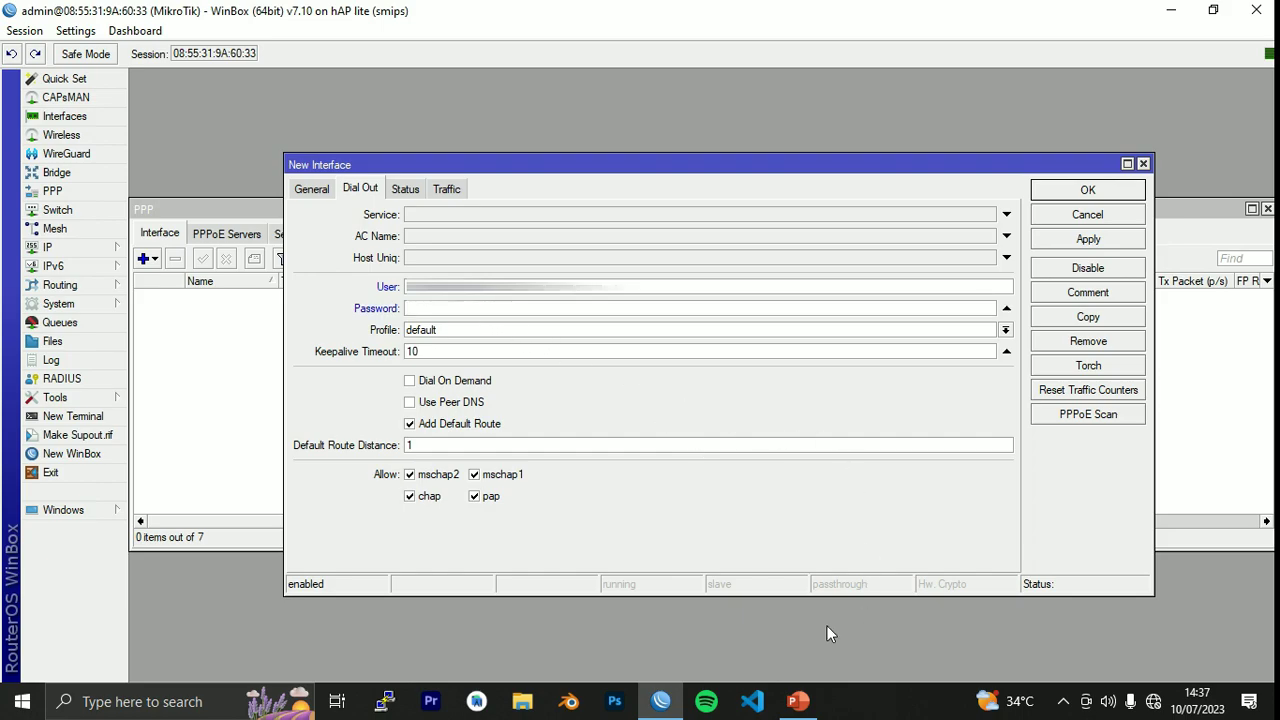
pyautogui.write('********')
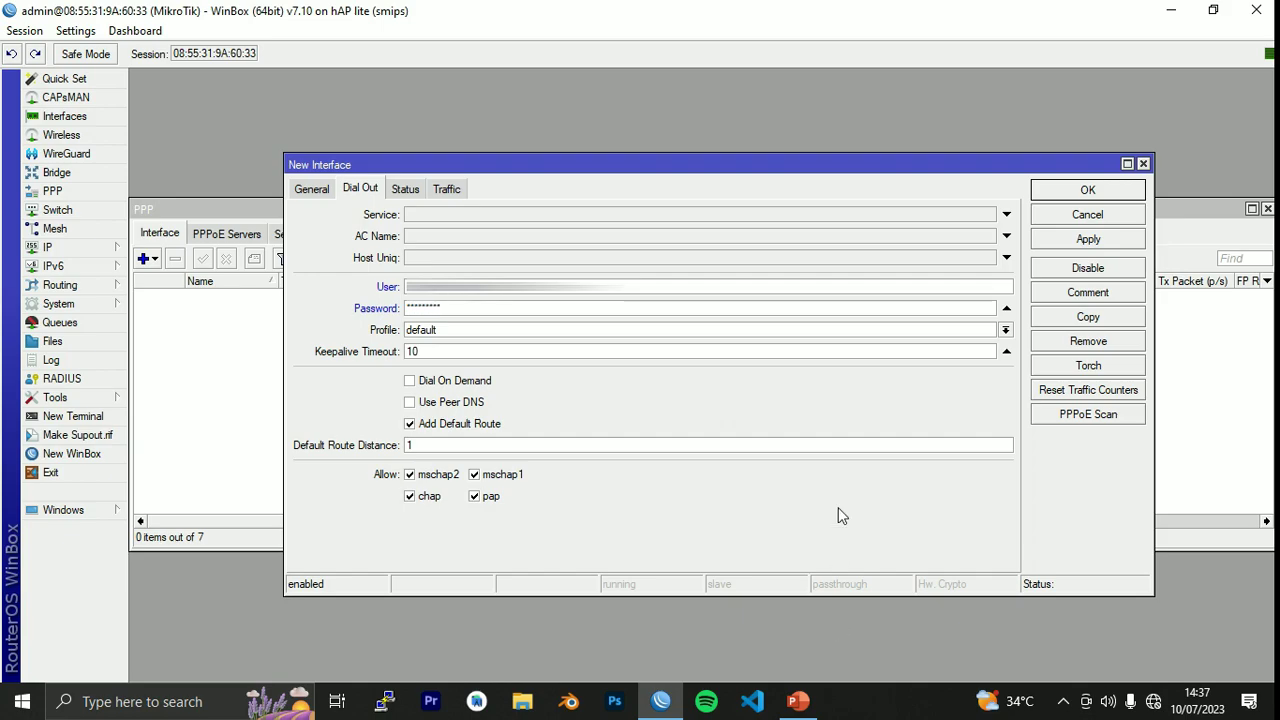
# Choose the default-encryption profile, enable Add Default Route and Use Peer DNS, then view Status.
pyautogui.click(860, 331)
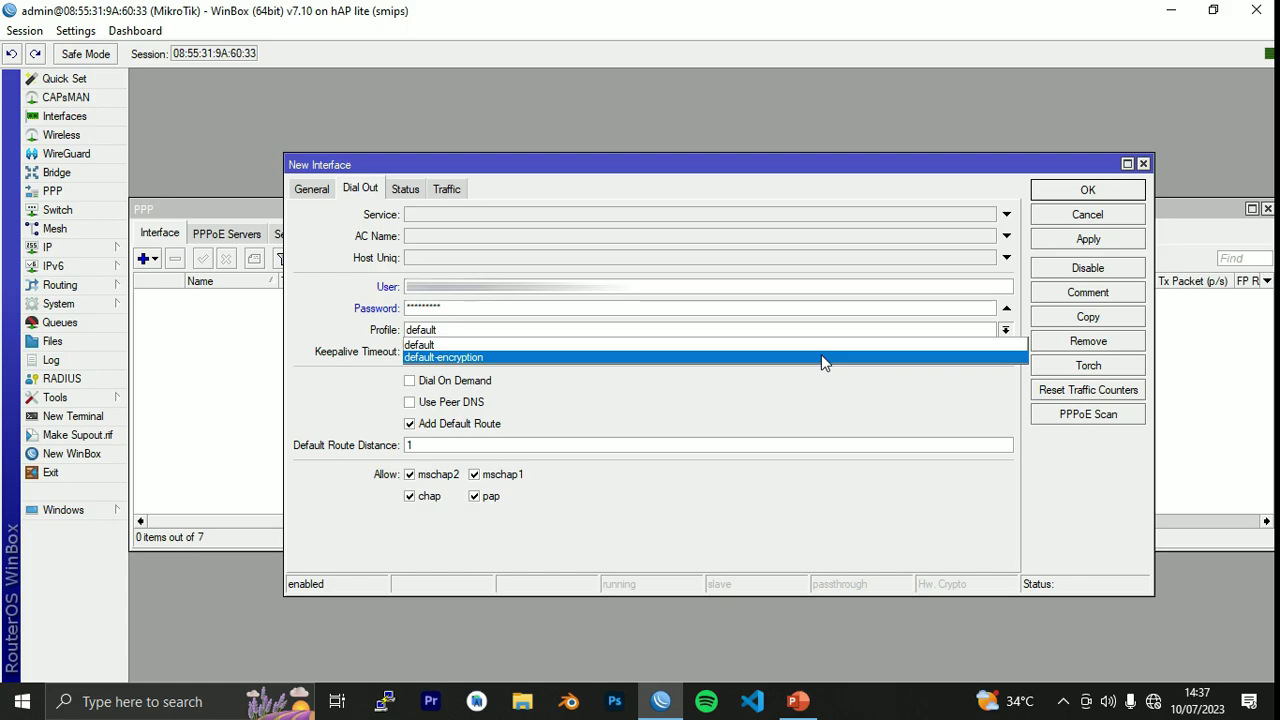
pyautogui.click(821, 358)
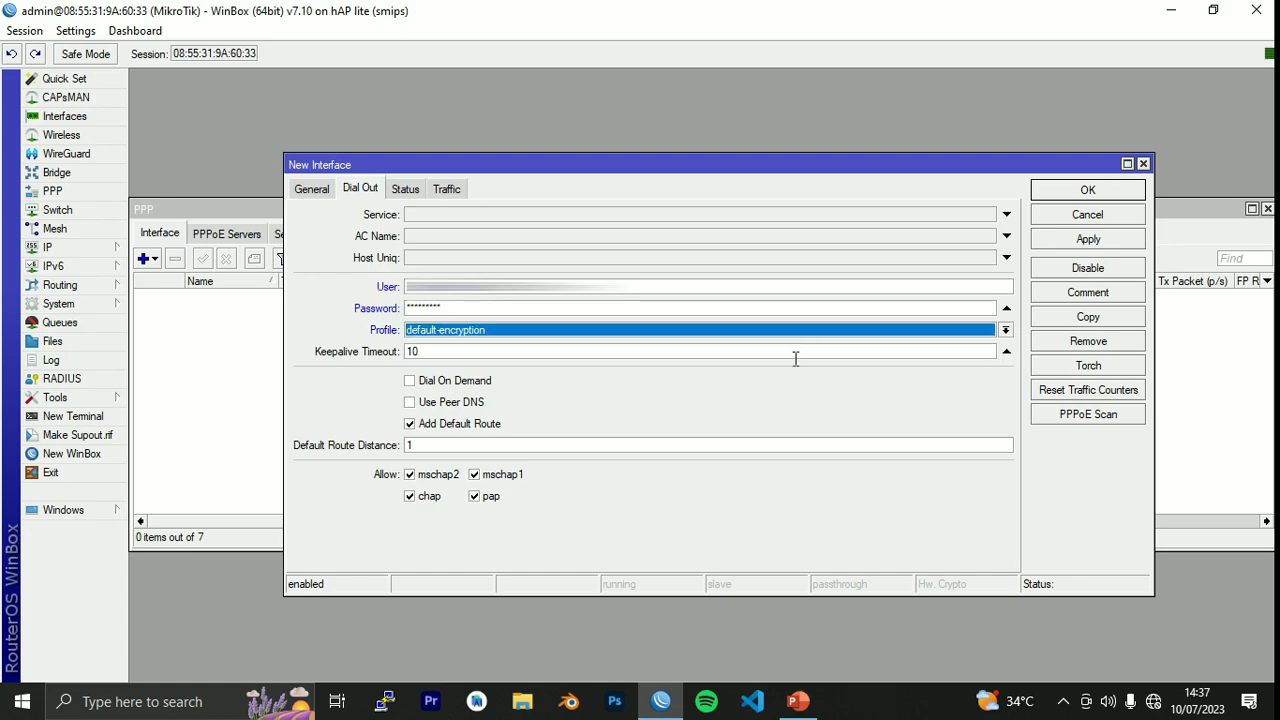
pyautogui.click(626, 380)
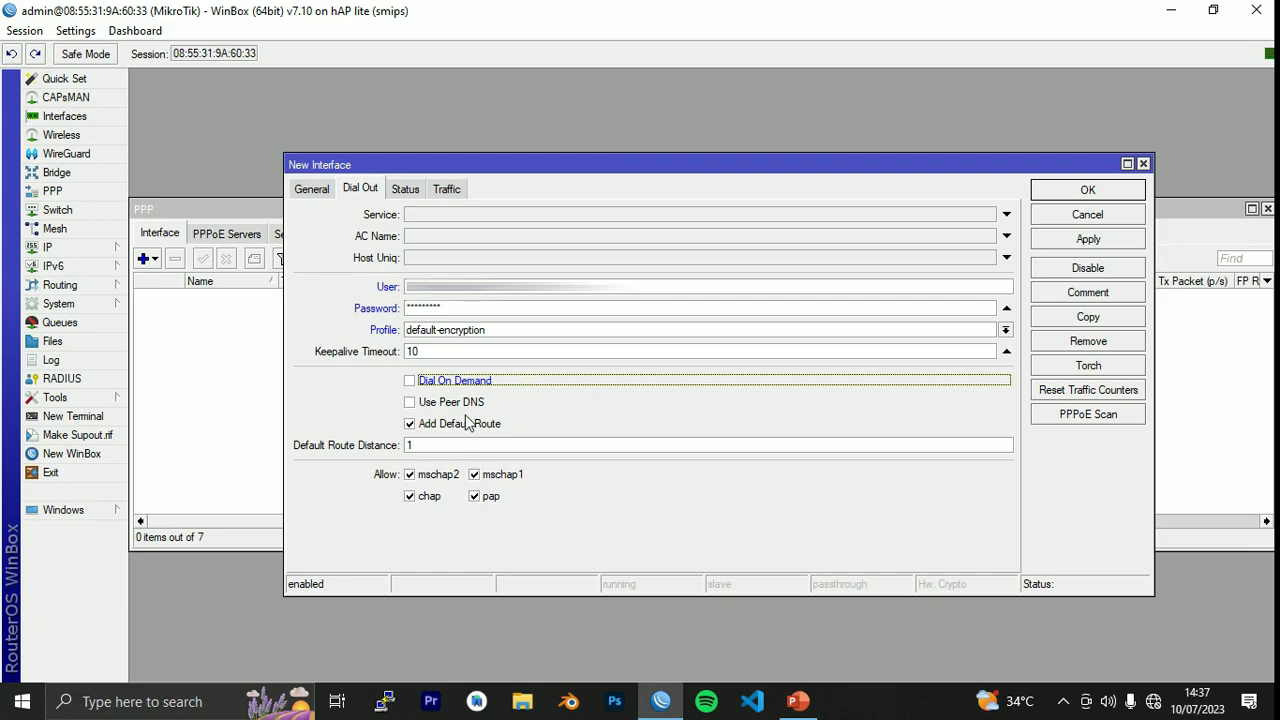
pyautogui.click(410, 402)
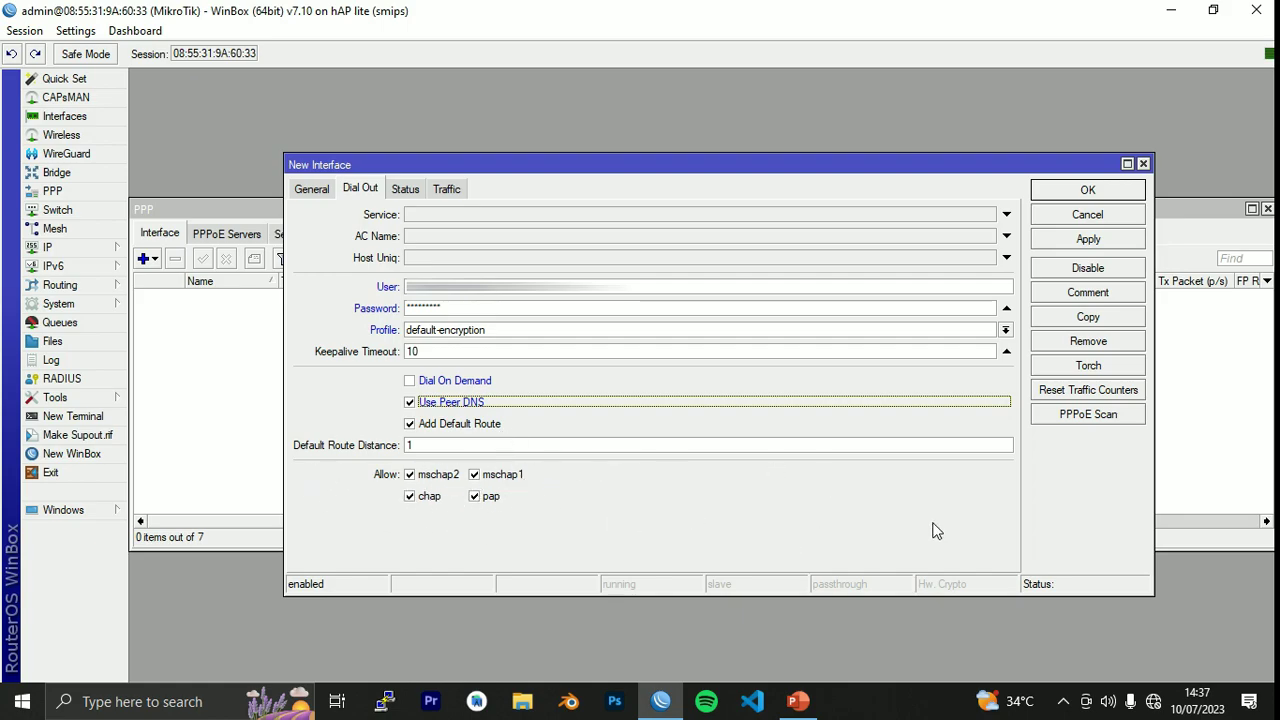
pyautogui.click(399, 189)
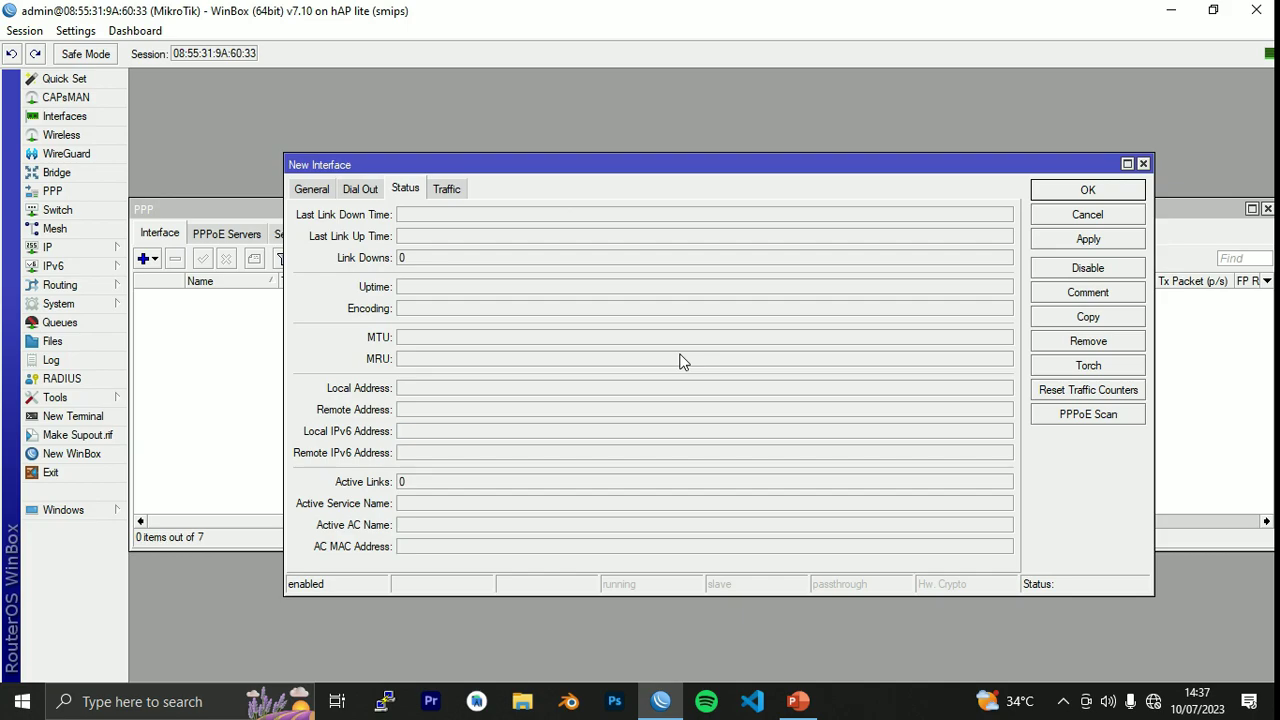
# Apply INTERNET, confirm it connects with local address 10.85.54.232, save, and close PPP.
pyautogui.click(1096, 246)
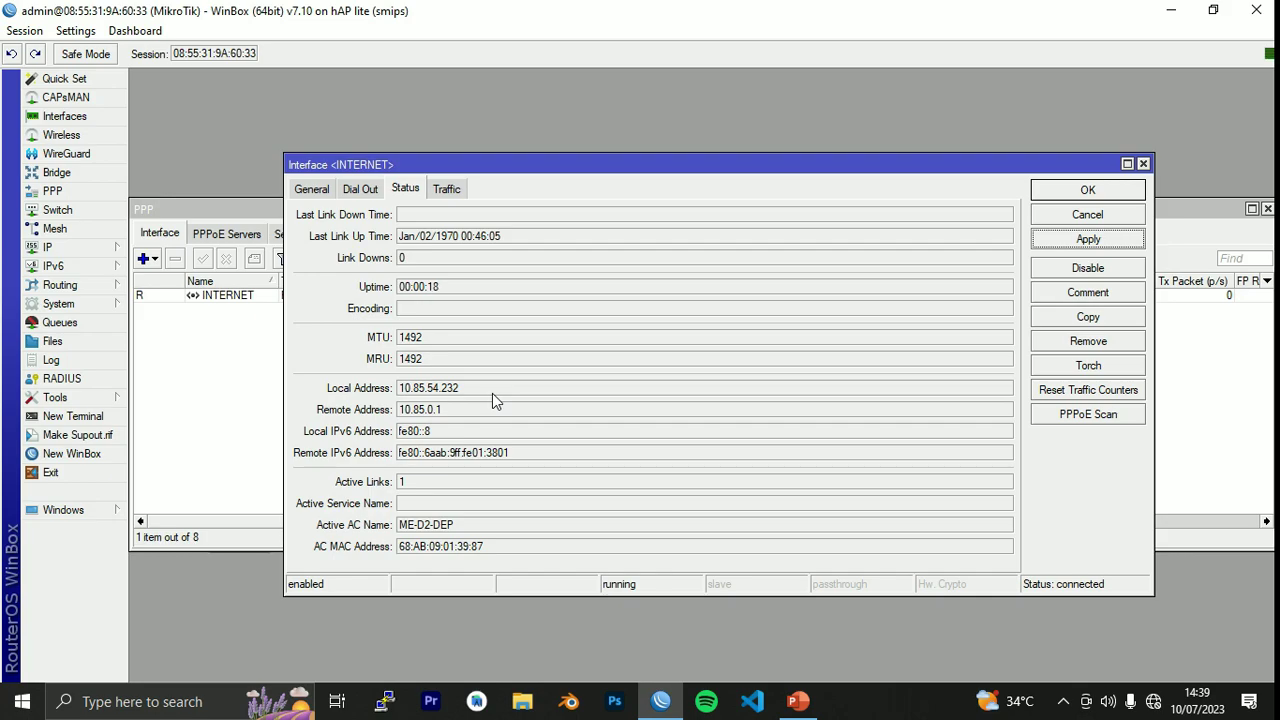
pyautogui.moveTo(505, 411); pyautogui.dragTo(383, 425)
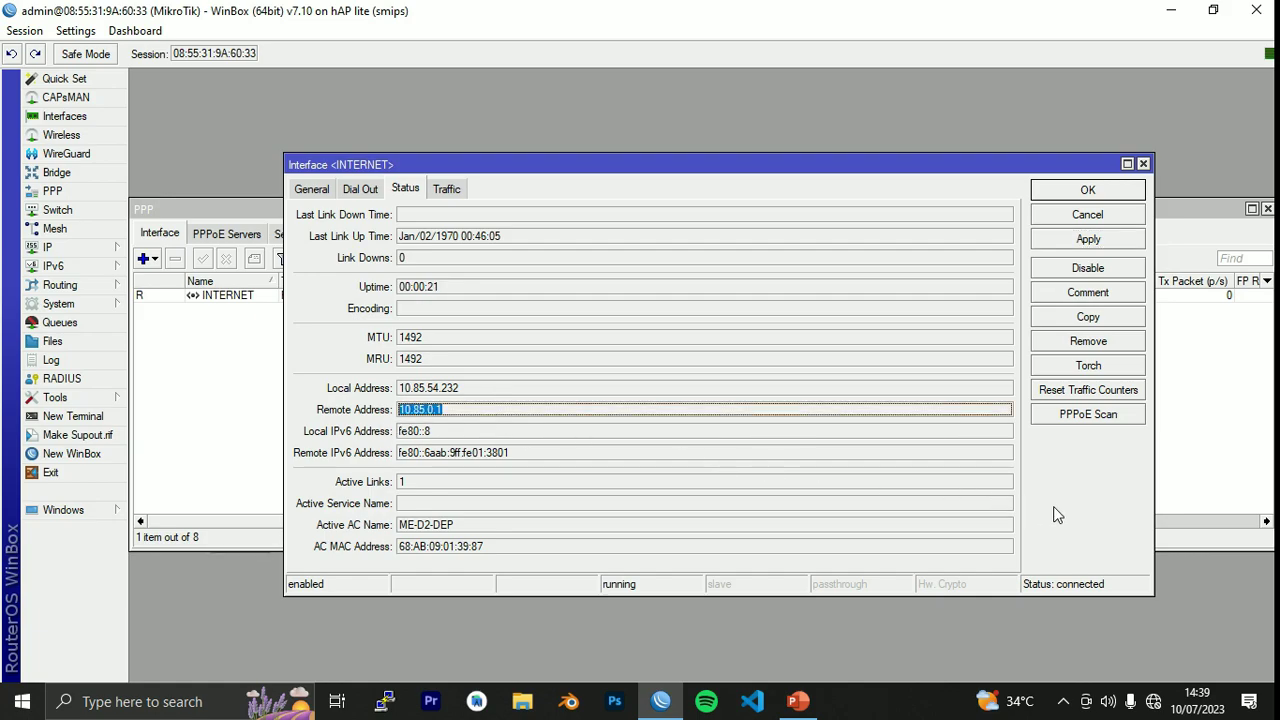
pyautogui.click(701, 411)
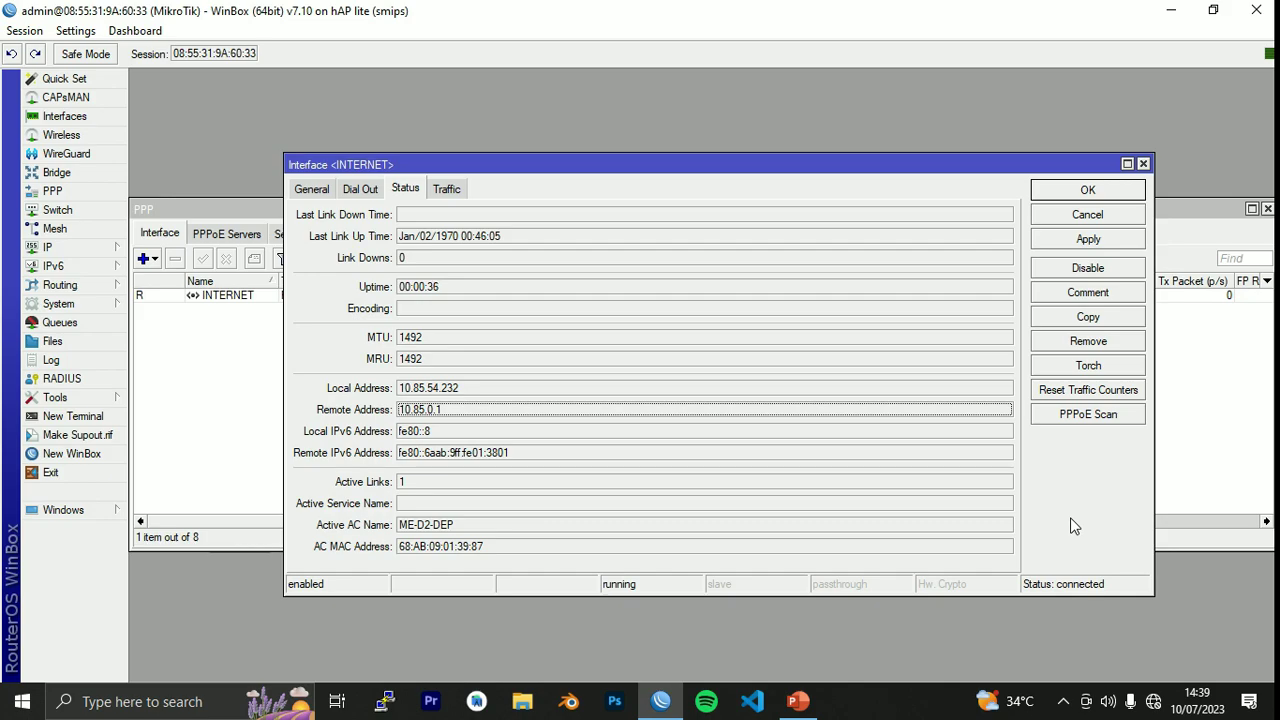
pyautogui.click(1100, 243)
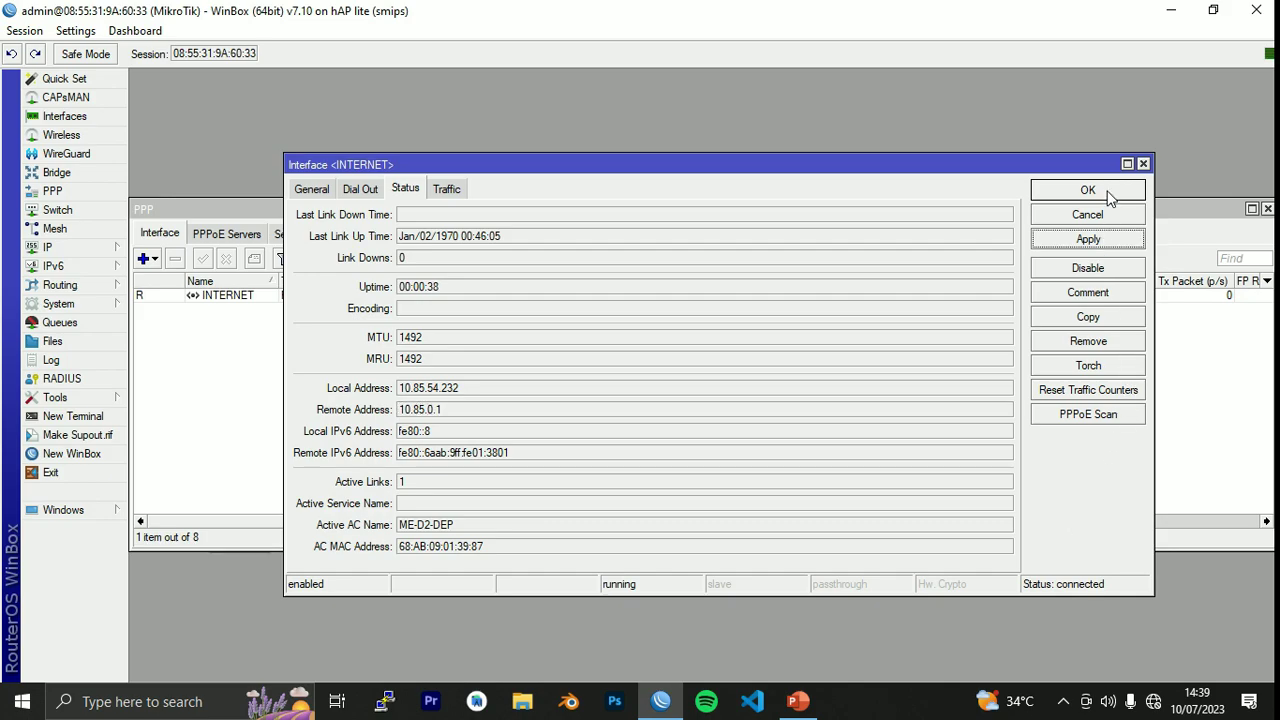
pyautogui.click(1105, 192)
pyautogui.click(1267, 208)
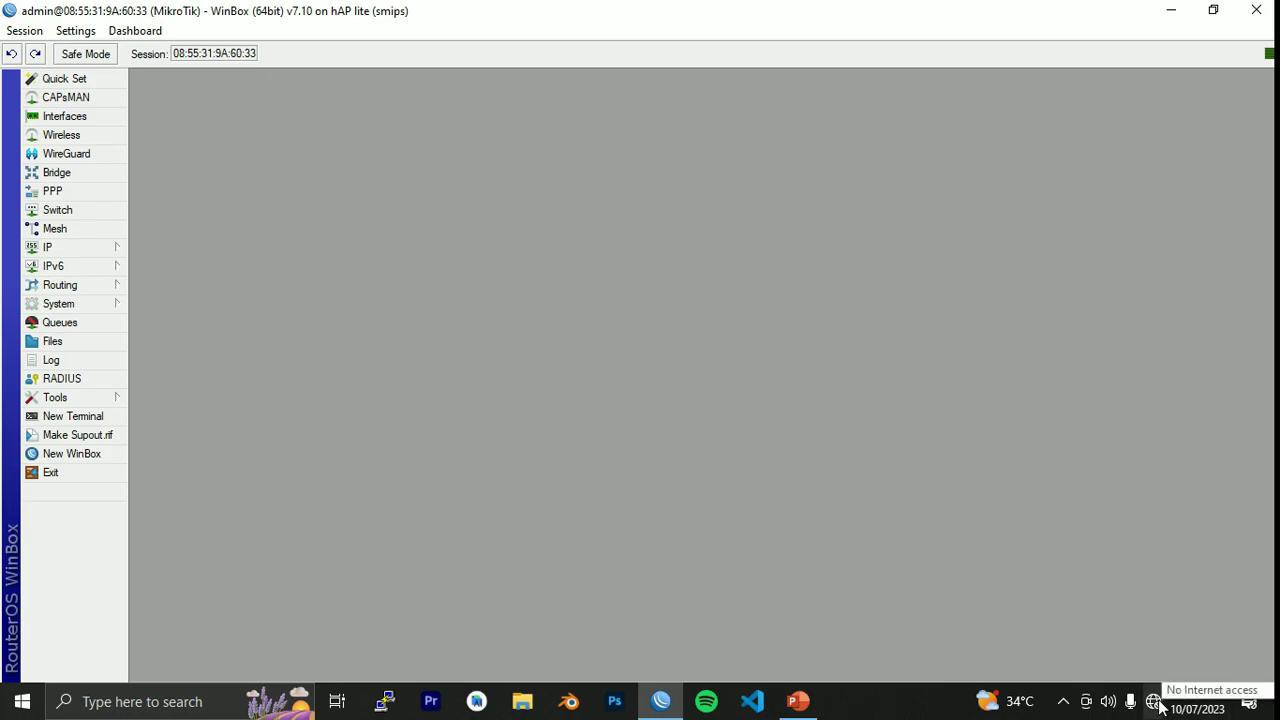
# Start a new Firewall NAT rule with Out. Interface set to INTERNET.
pyautogui.click(88, 249)
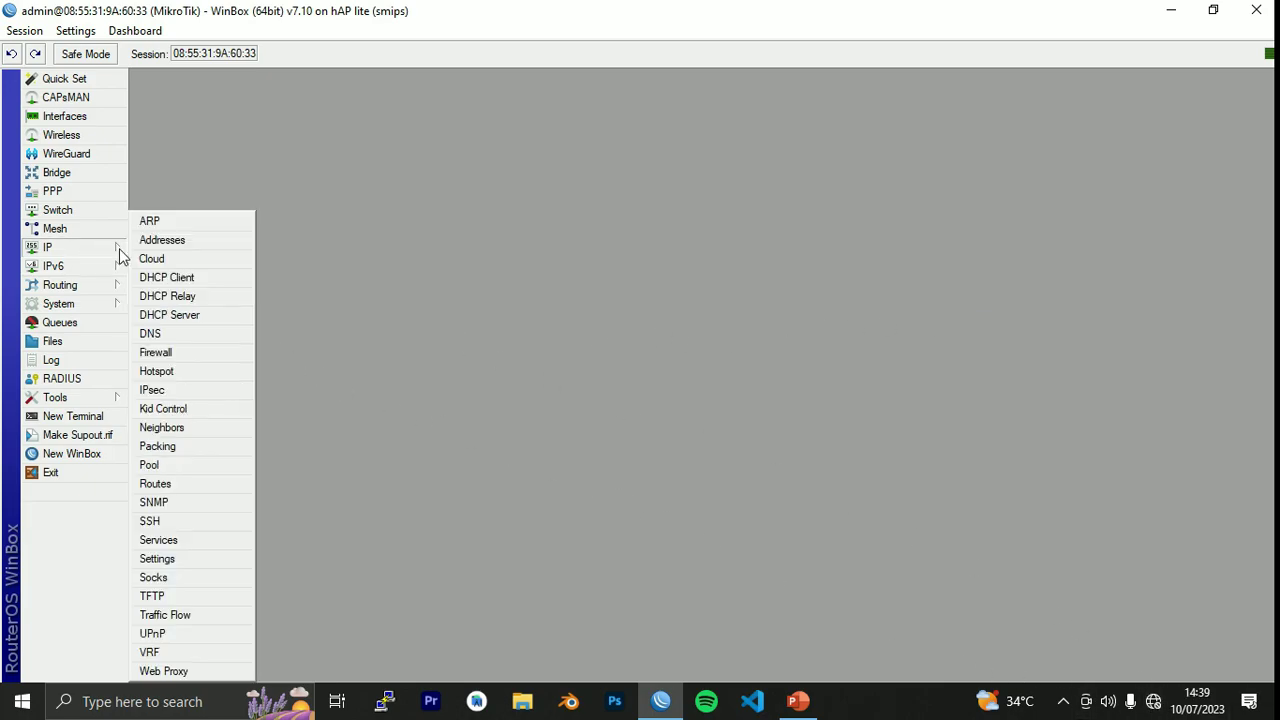
pyautogui.click(210, 355)
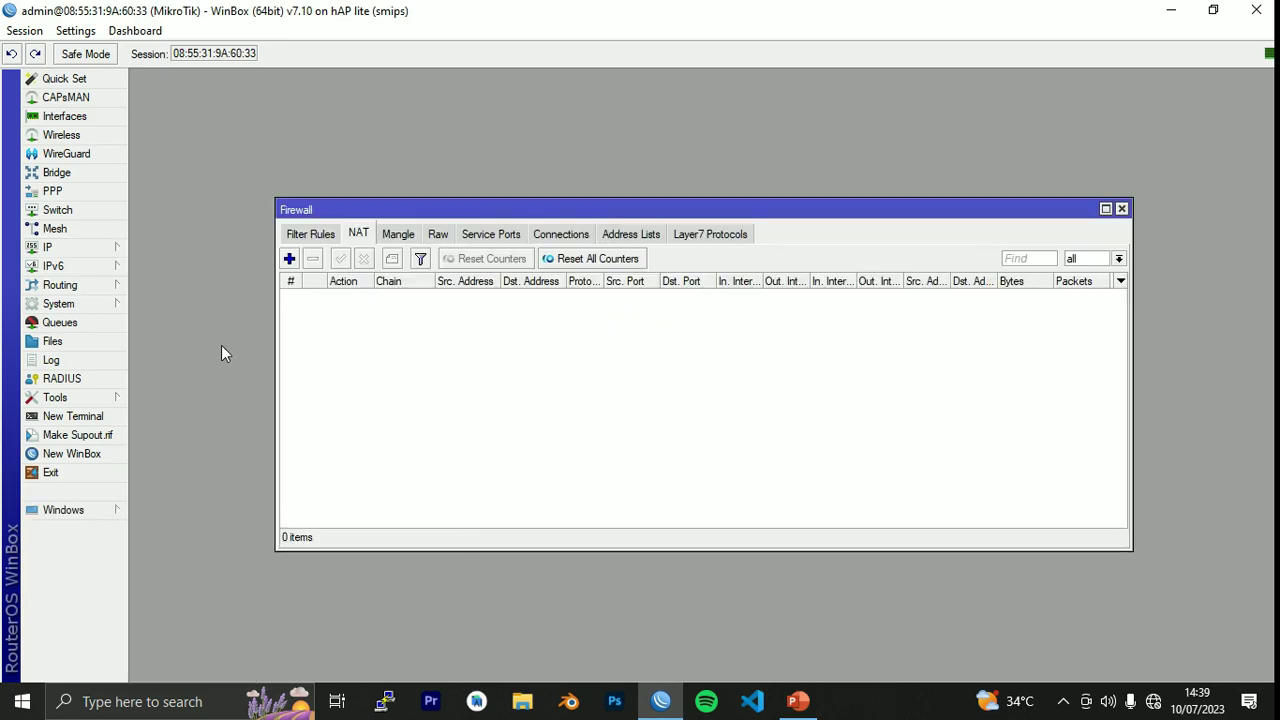
pyautogui.click(290, 262)
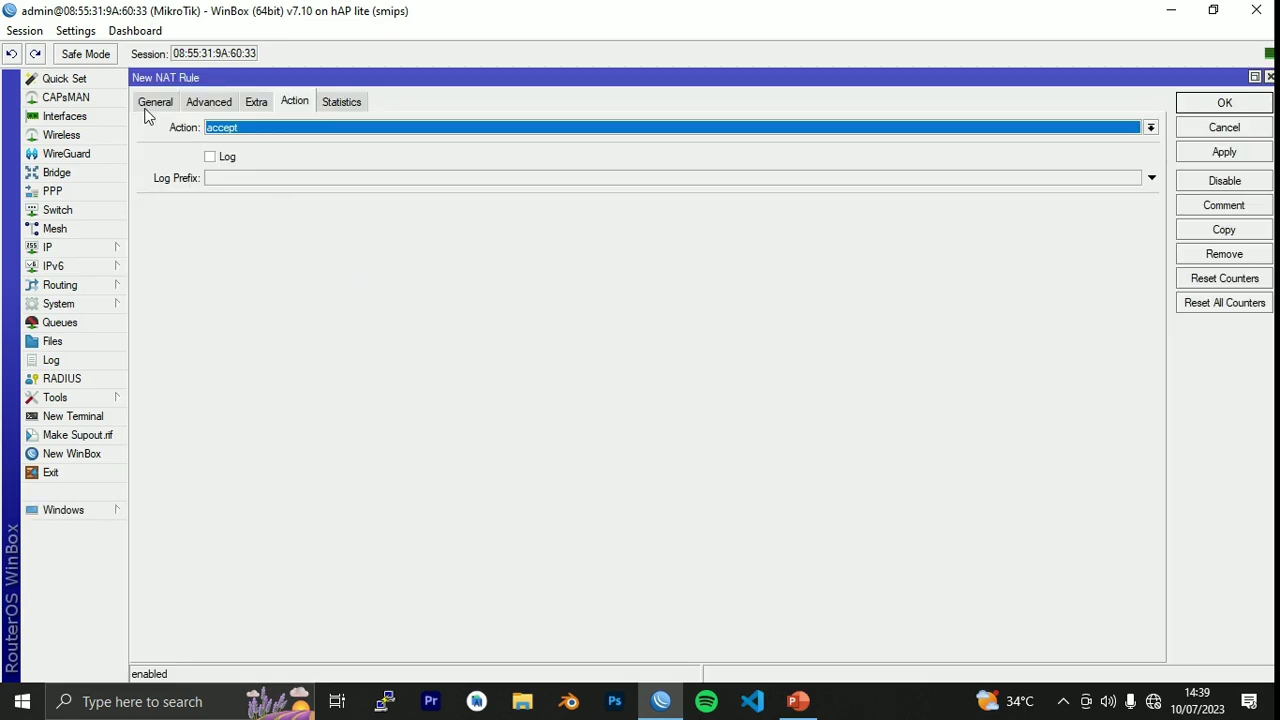
pyautogui.click(151, 104)
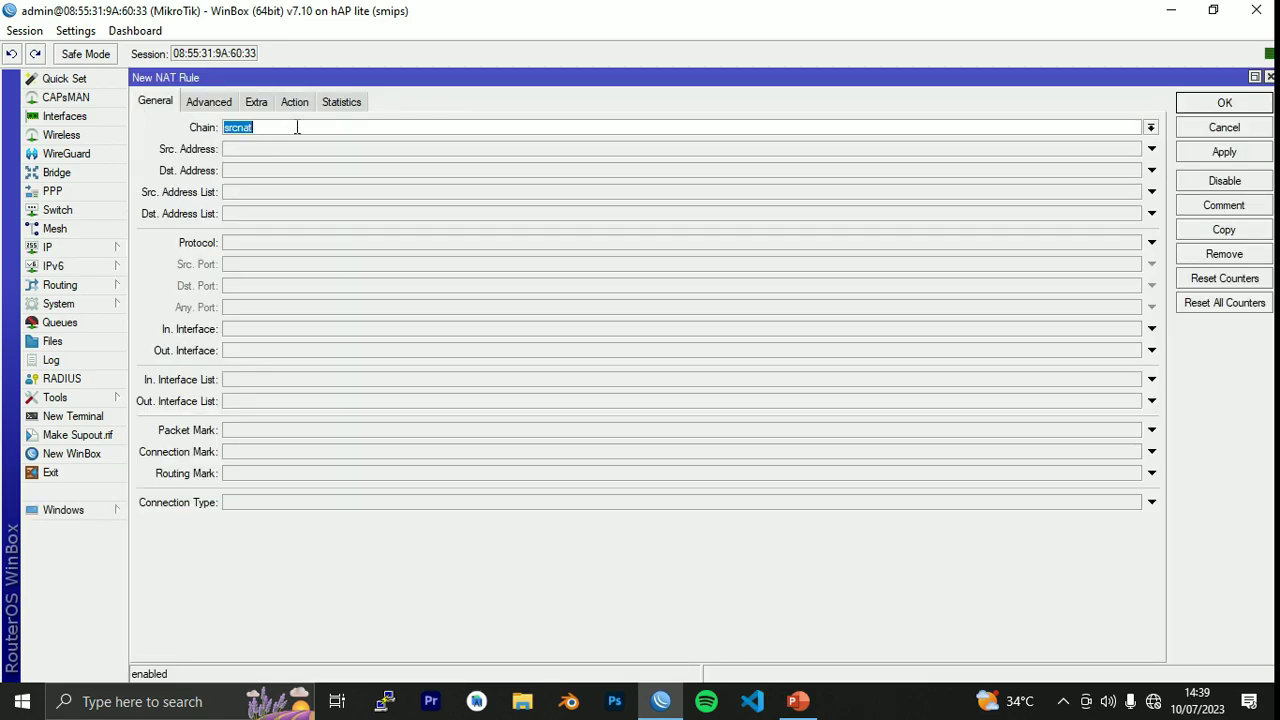
pyautogui.click(310, 352)
pyautogui.click(810, 354)
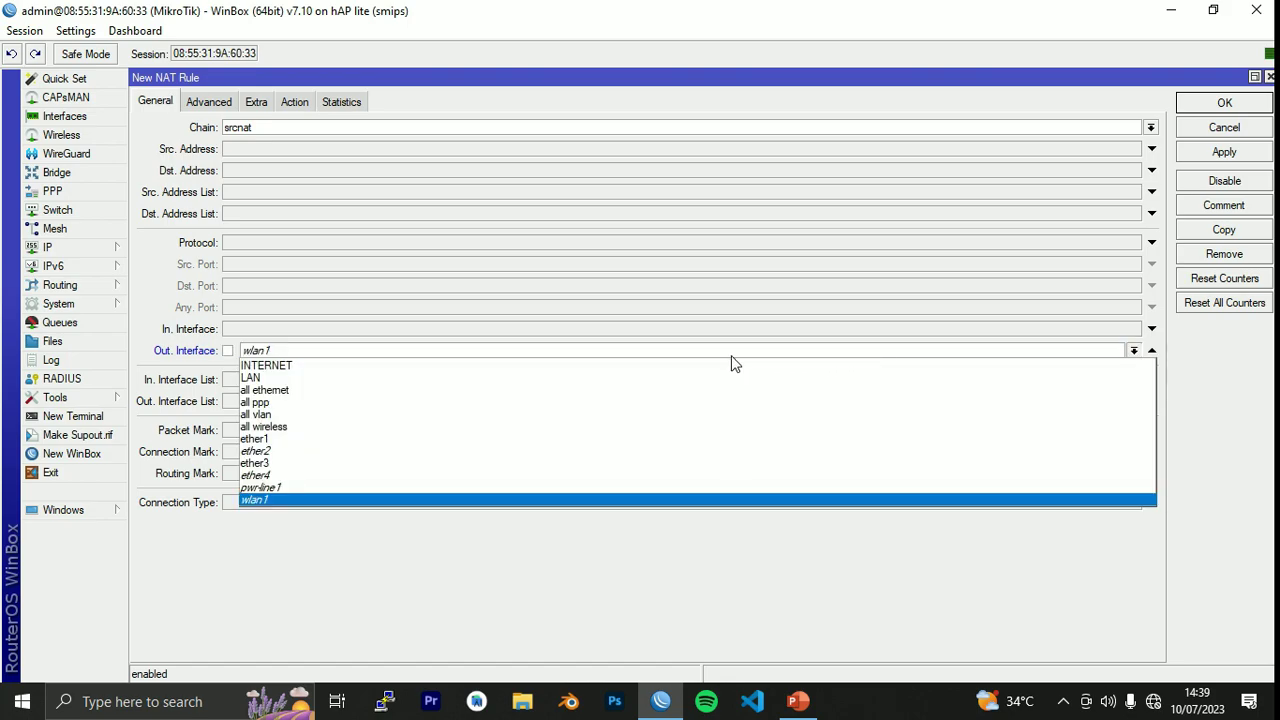
pyautogui.click(289, 367)
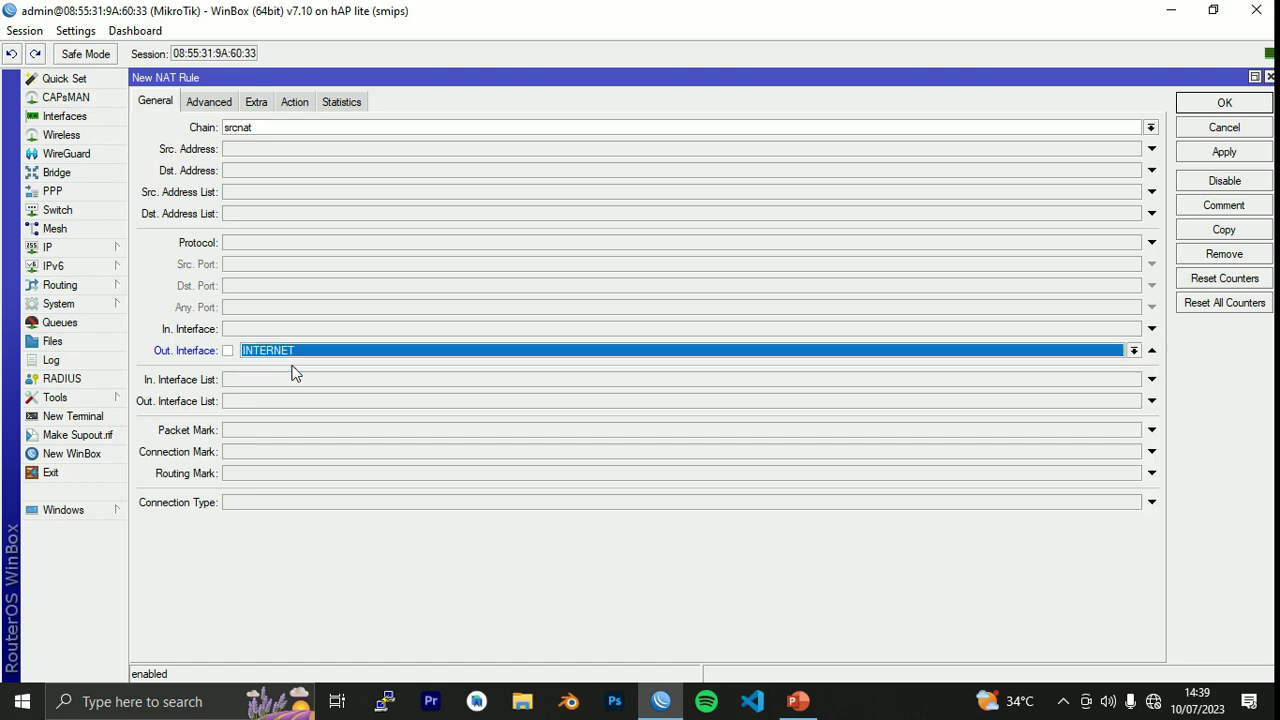
# Set the rule's action to masquerade, then apply and save it.
pyautogui.click(295, 102)
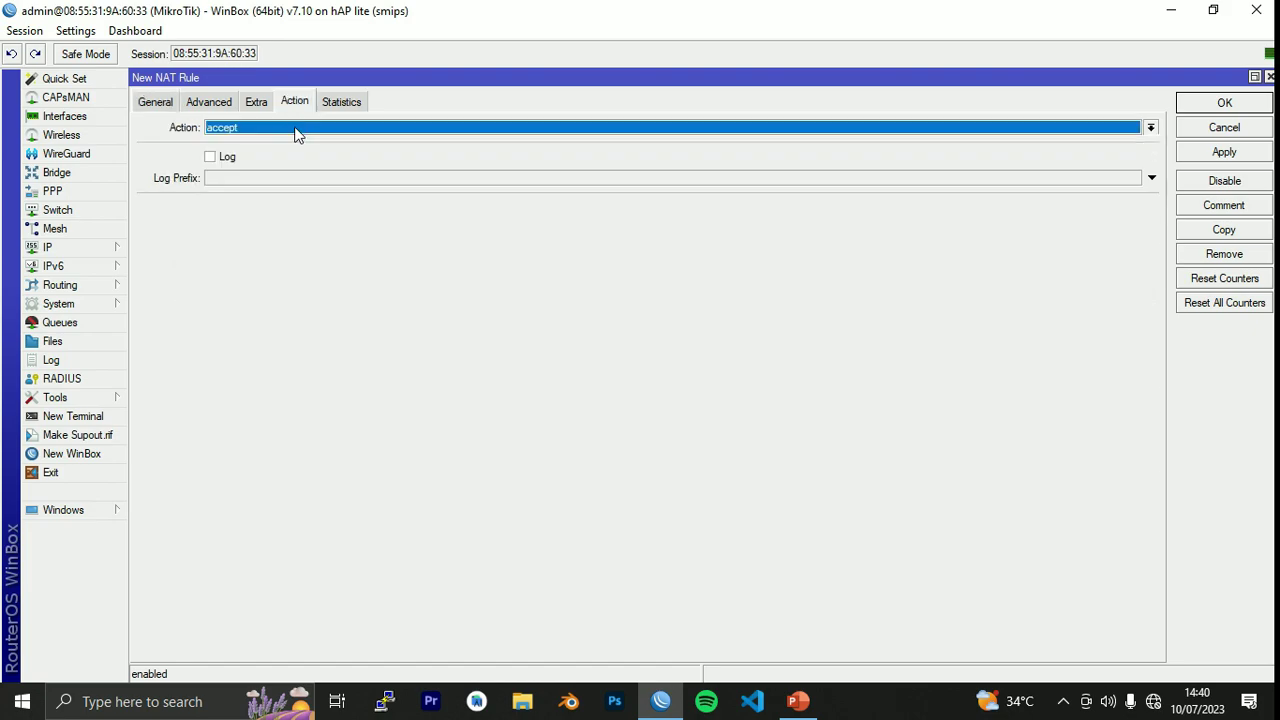
pyautogui.click(294, 128)
pyautogui.click(281, 229)
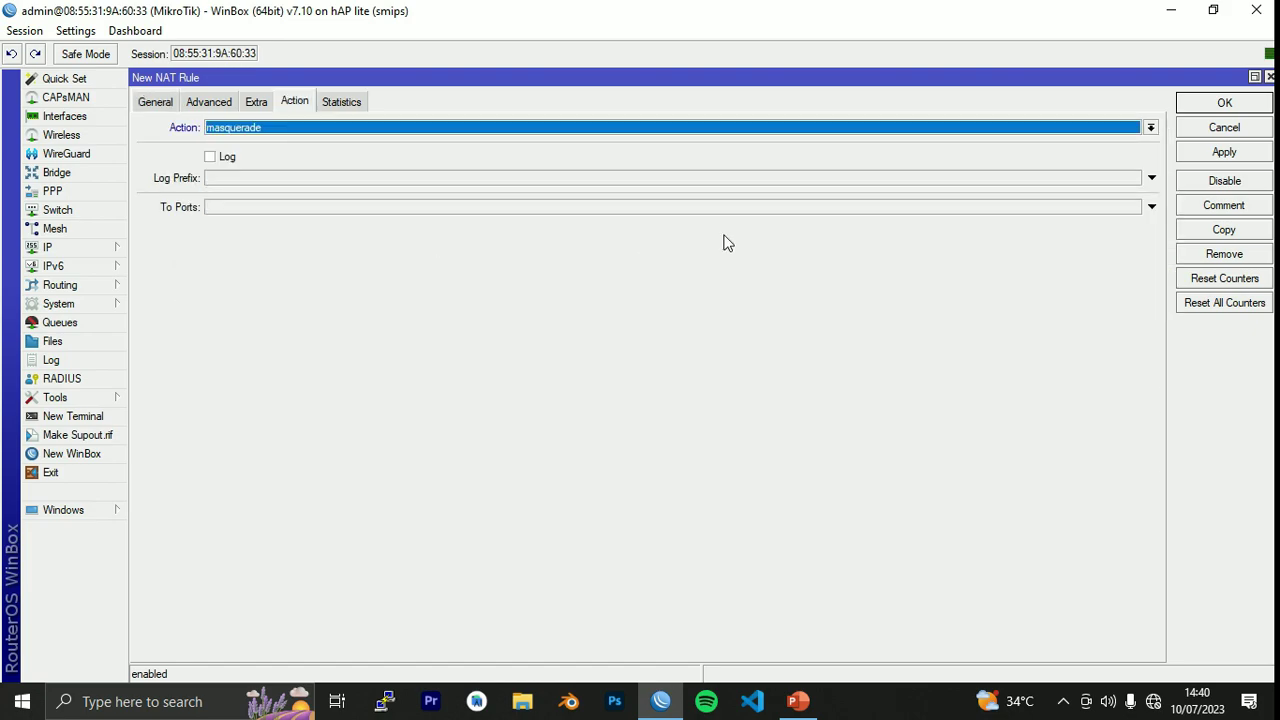
pyautogui.click(1244, 158)
pyautogui.click(1241, 108)
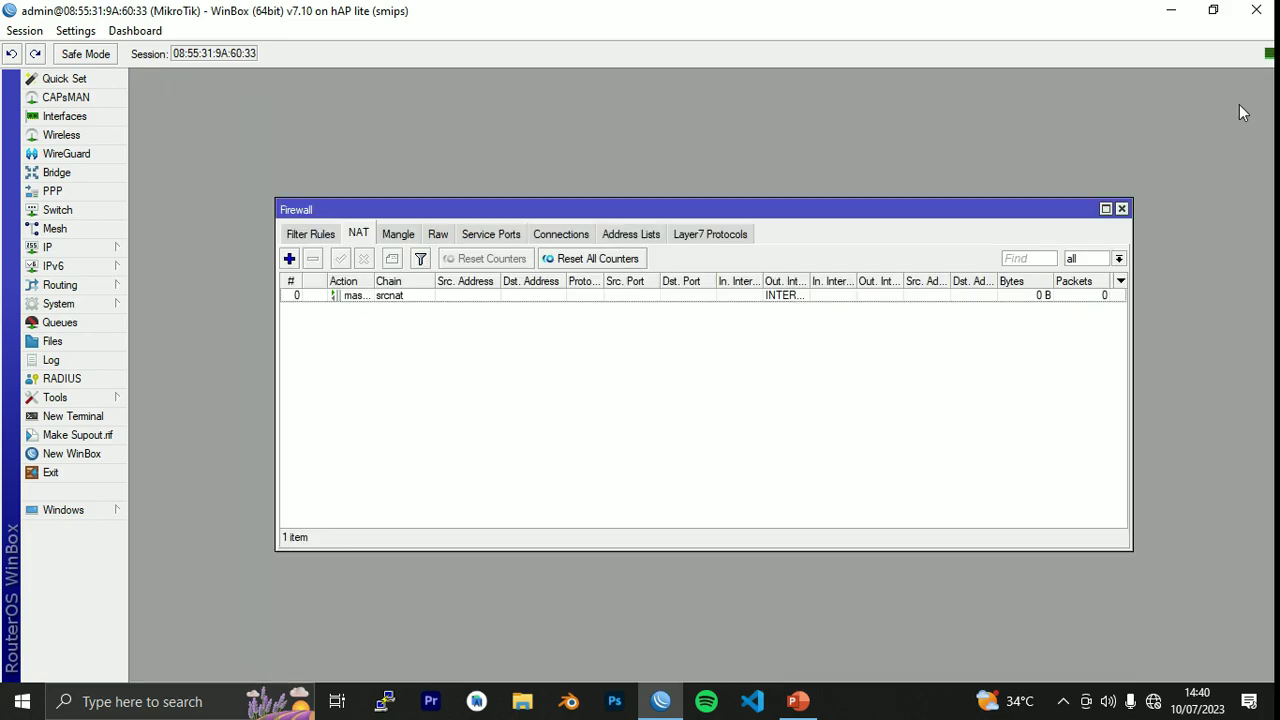
# Close Firewall and start DHCP Setup with LAN as the server interface.
pyautogui.click(1121, 209)
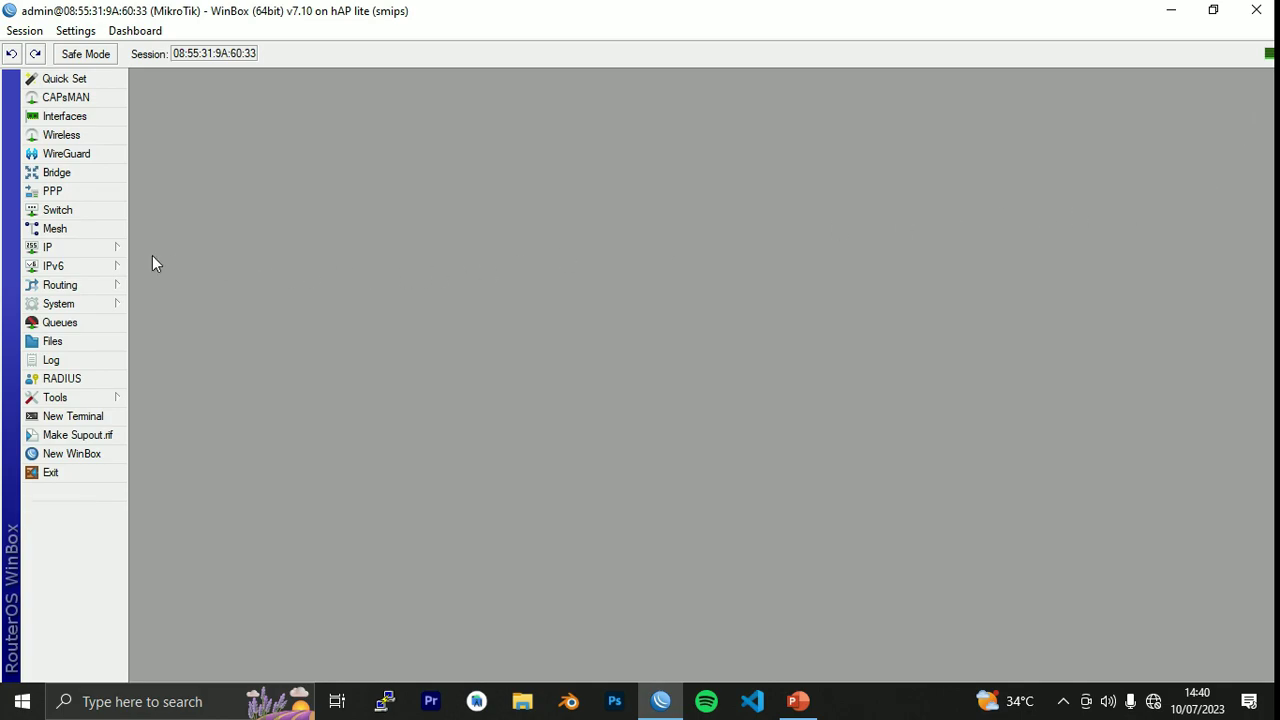
pyautogui.click(79, 249)
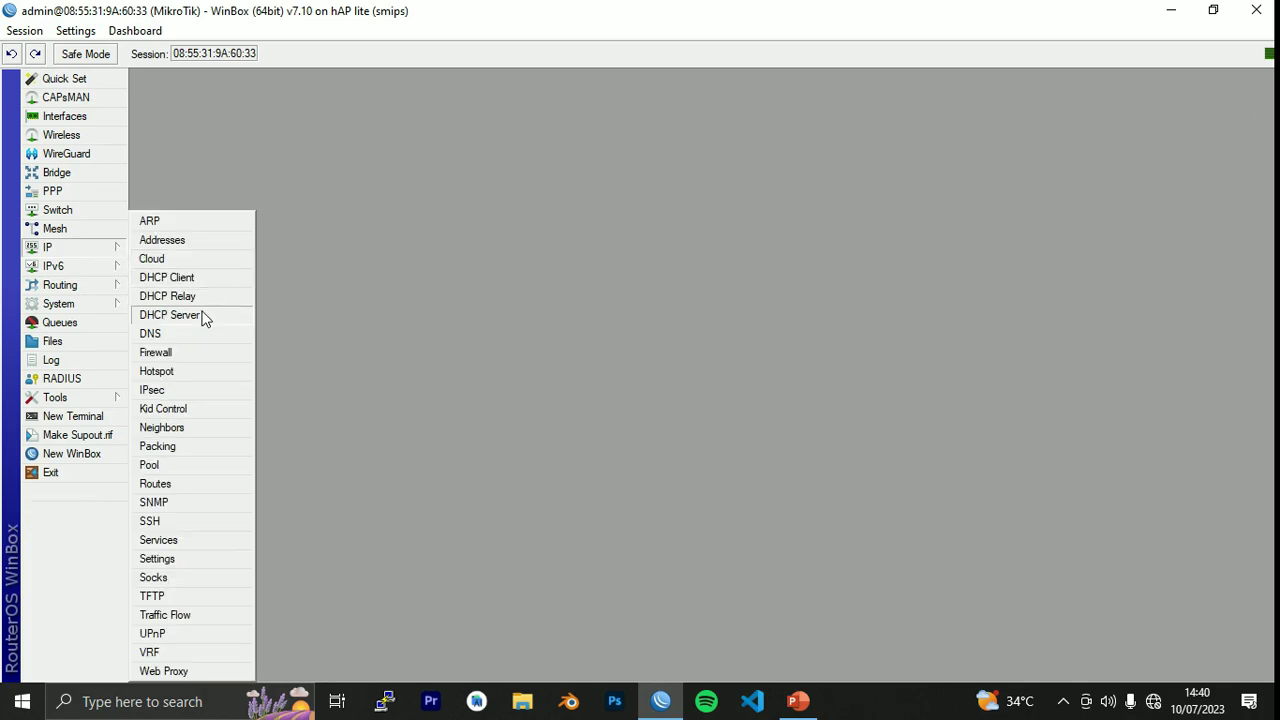
pyautogui.click(202, 316)
pyautogui.click(560, 265)
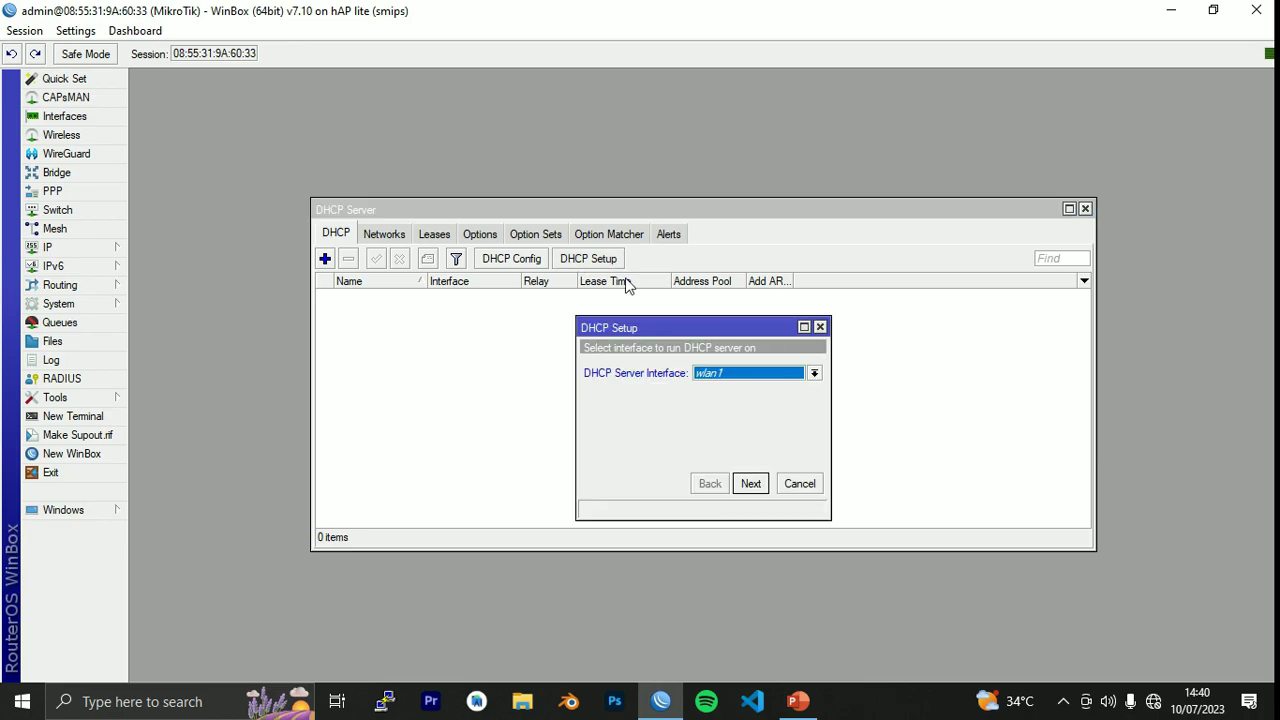
pyautogui.click(749, 375)
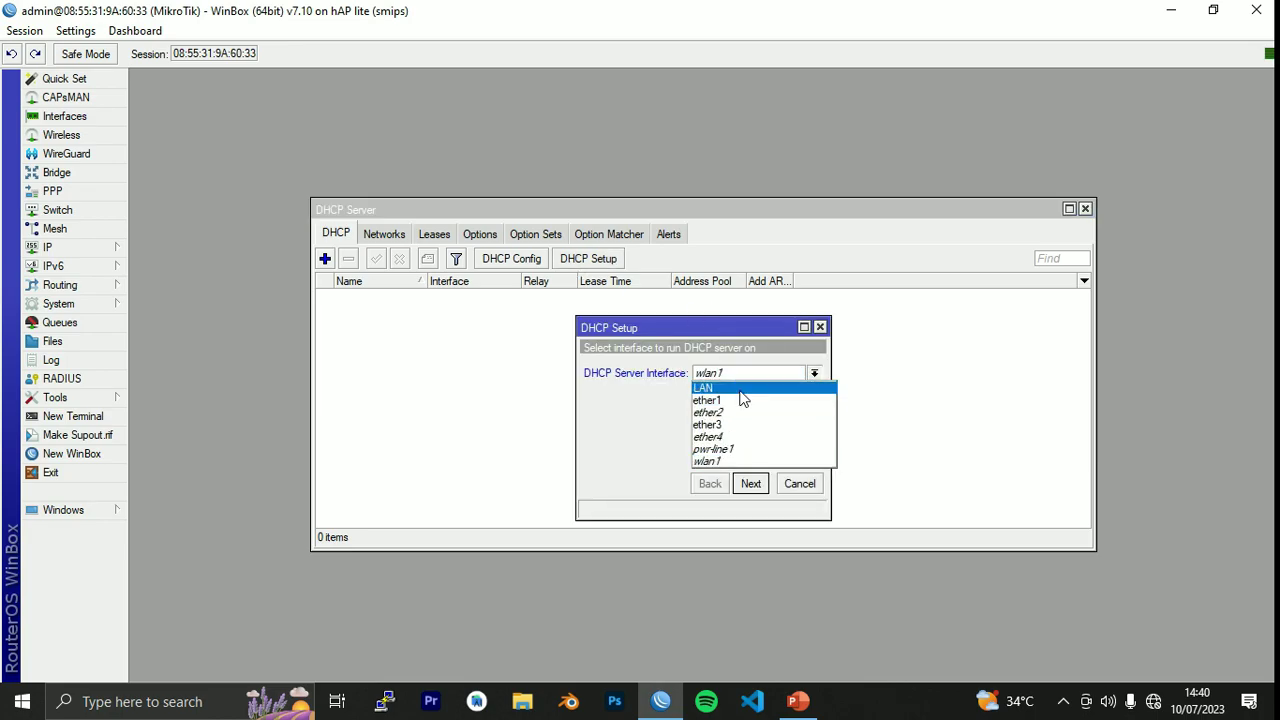
pyautogui.click(744, 389)
# Accept address space 10.25.38.0/27, gateway 10.25.38.1, pool, DNS and lease defaults, then close WinBox's DHCP window.
pyautogui.click(752, 484)
pyautogui.click(751, 484)
pyautogui.click(751, 484)
pyautogui.click(751, 484)
pyautogui.click(751, 484)
pyautogui.click(751, 484)
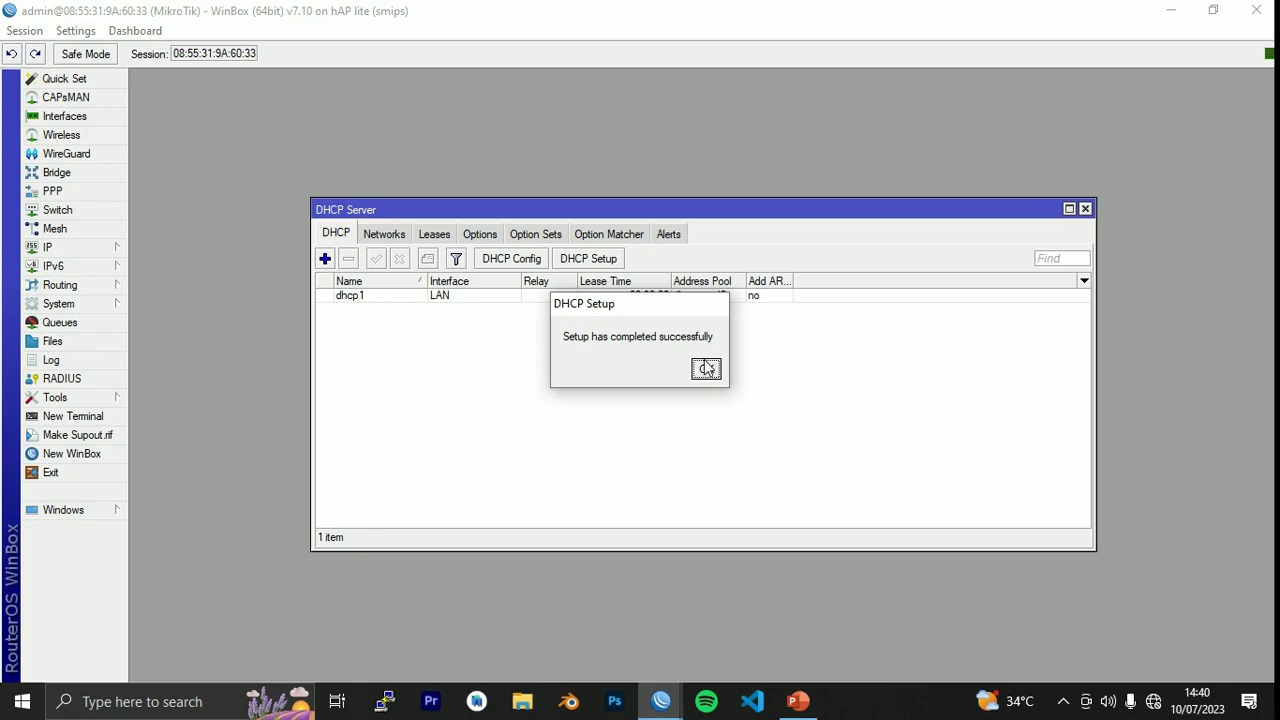
pyautogui.click(706, 369)
pyautogui.click(1085, 209)
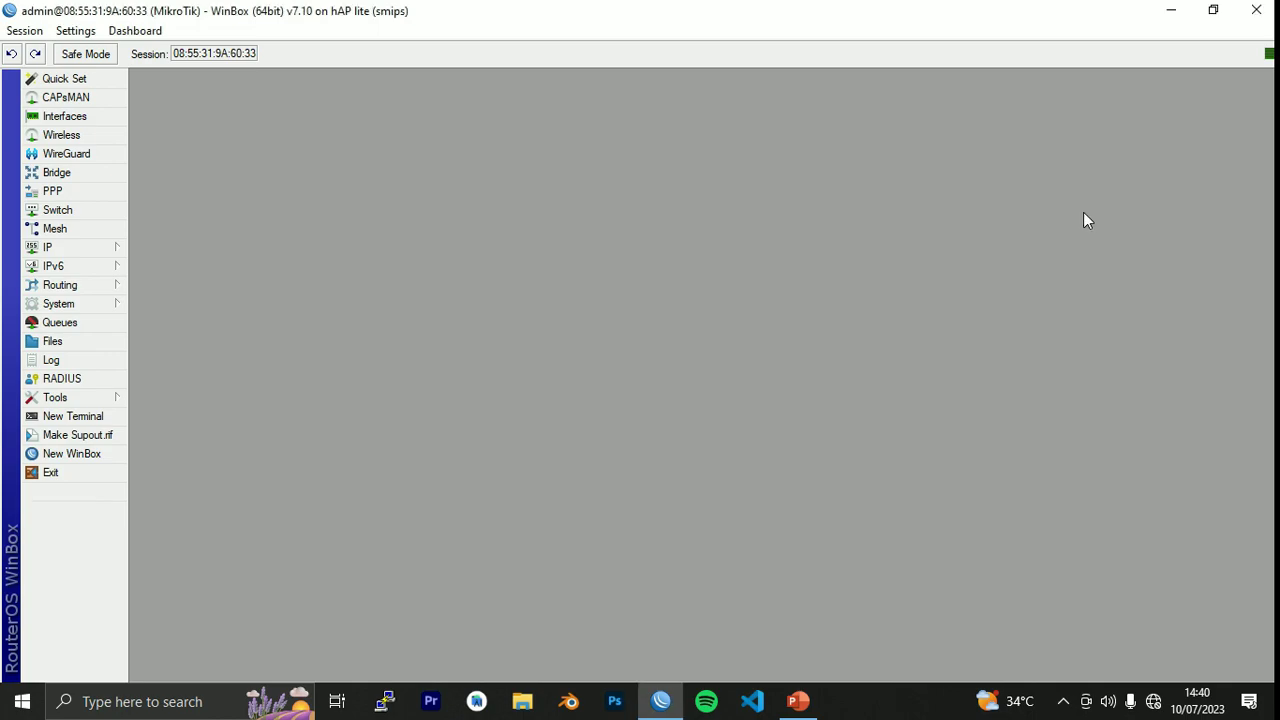
pyautogui.click(1256, 10)
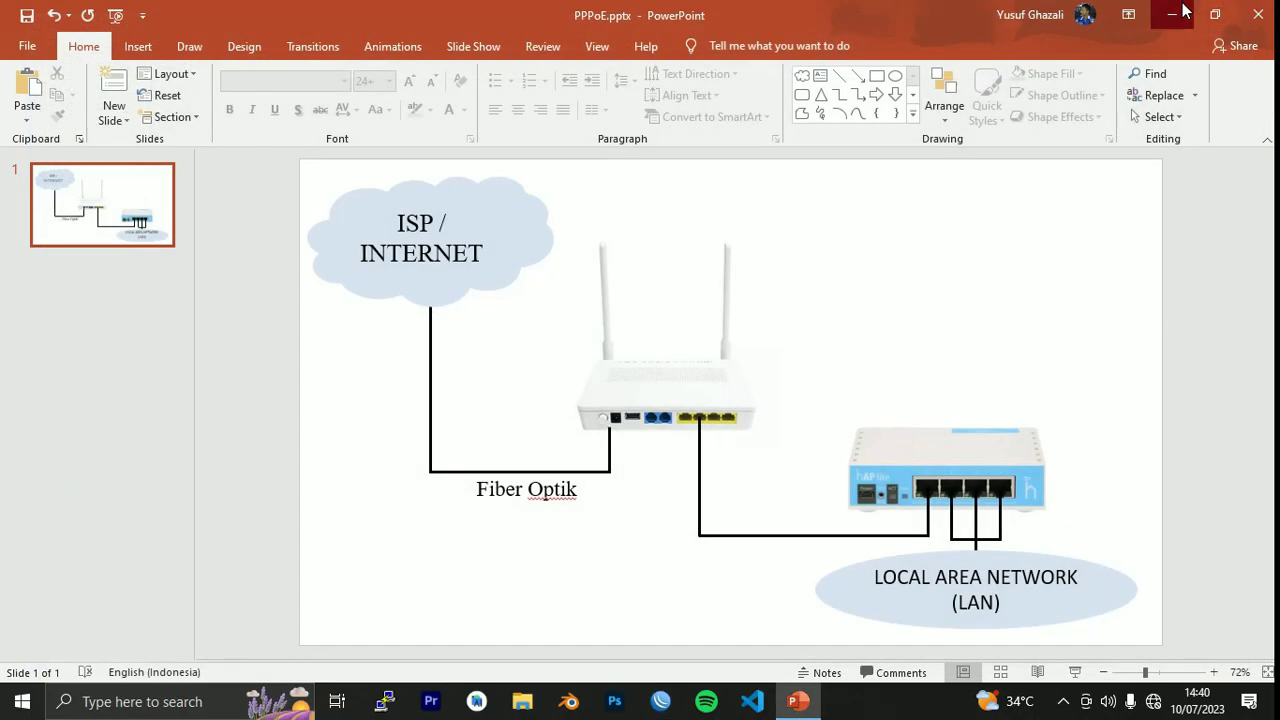
# Minimize the presentation and open Network Connections from Ethernet settings.
pyautogui.click(1172, 14)
pyautogui.rightClick(1153, 701)
pyautogui.click(1140, 680)
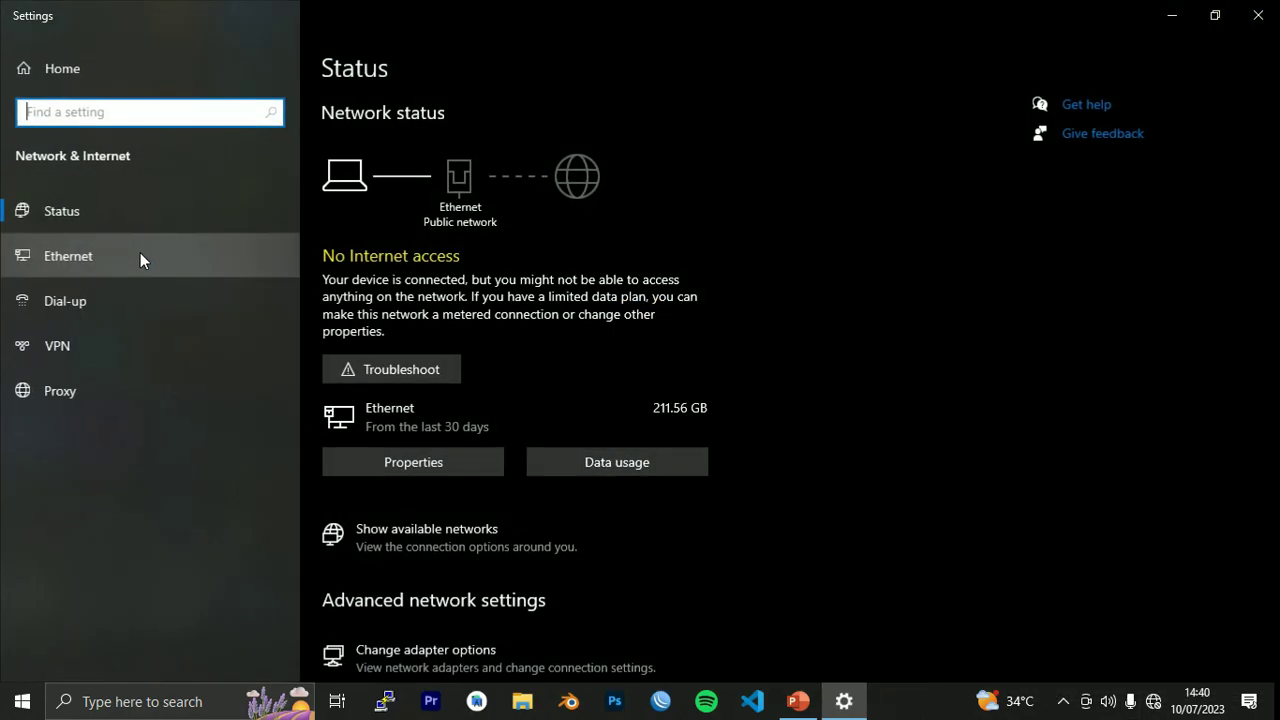
pyautogui.click(140, 256)
pyautogui.click(1078, 139)
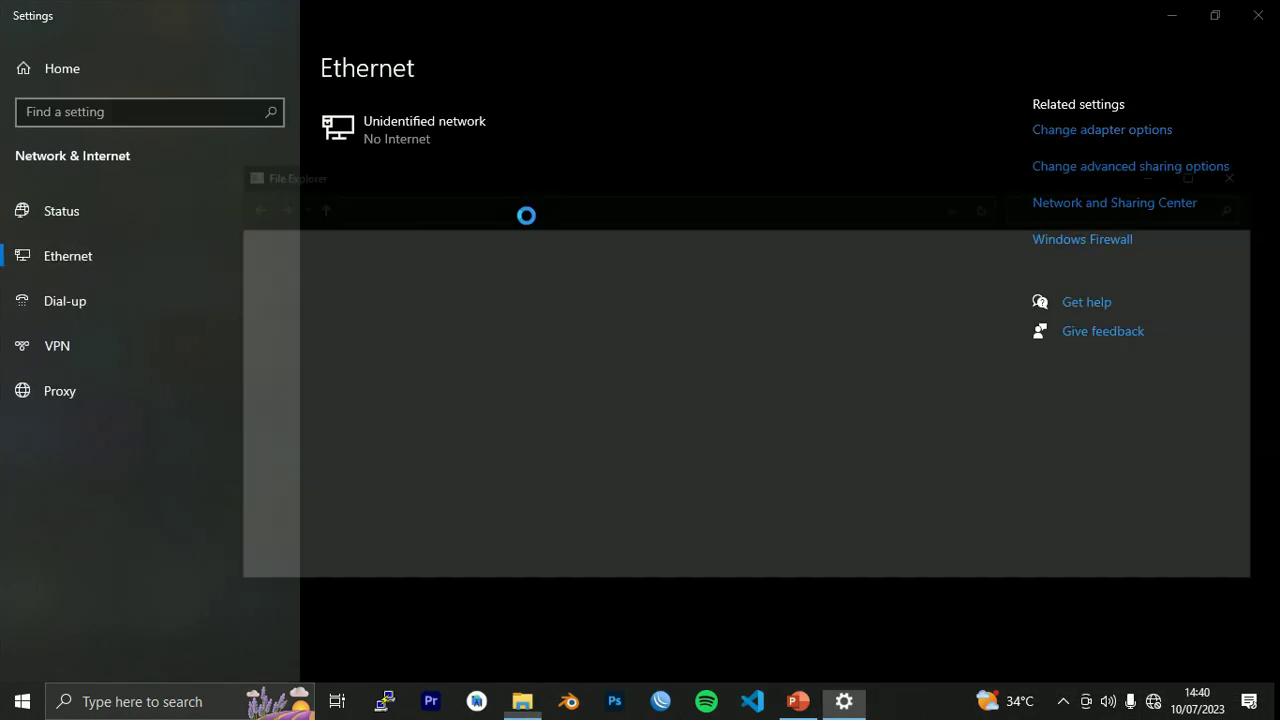
# Disable and re-enable the Ethernet adapter.
pyautogui.click(337, 281)
pyautogui.rightClick(340, 279)
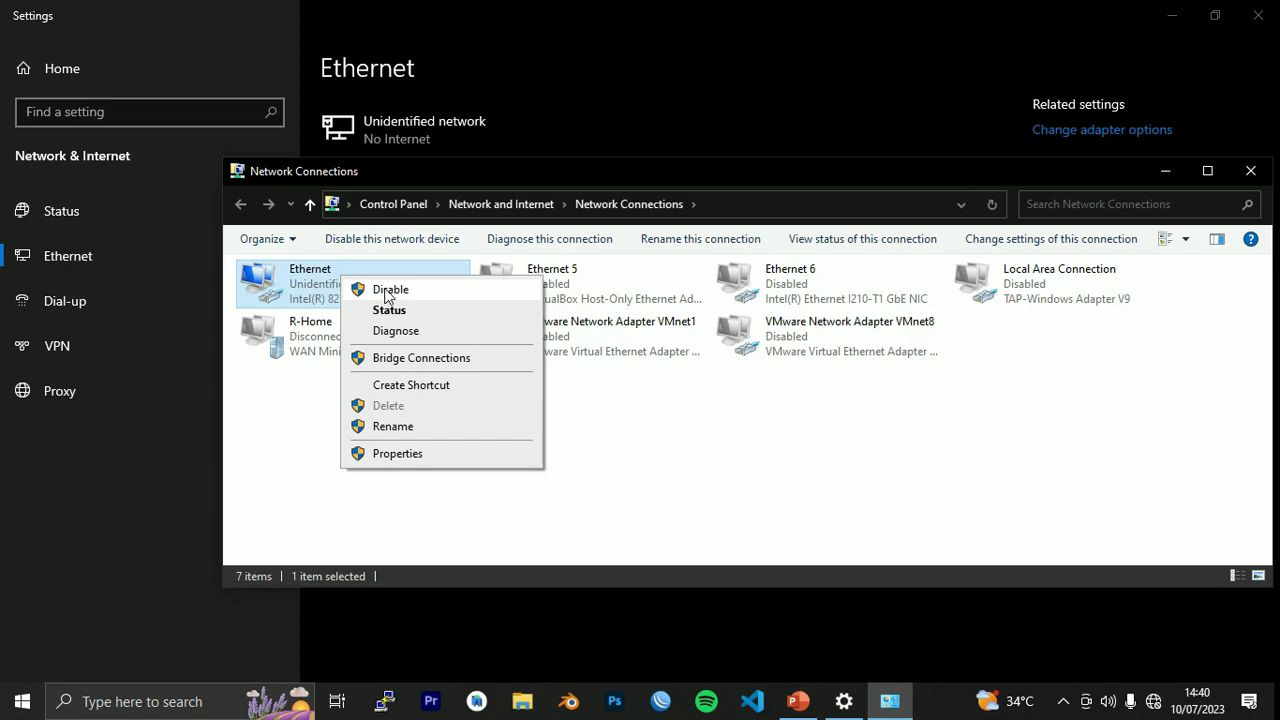
pyautogui.click(382, 290)
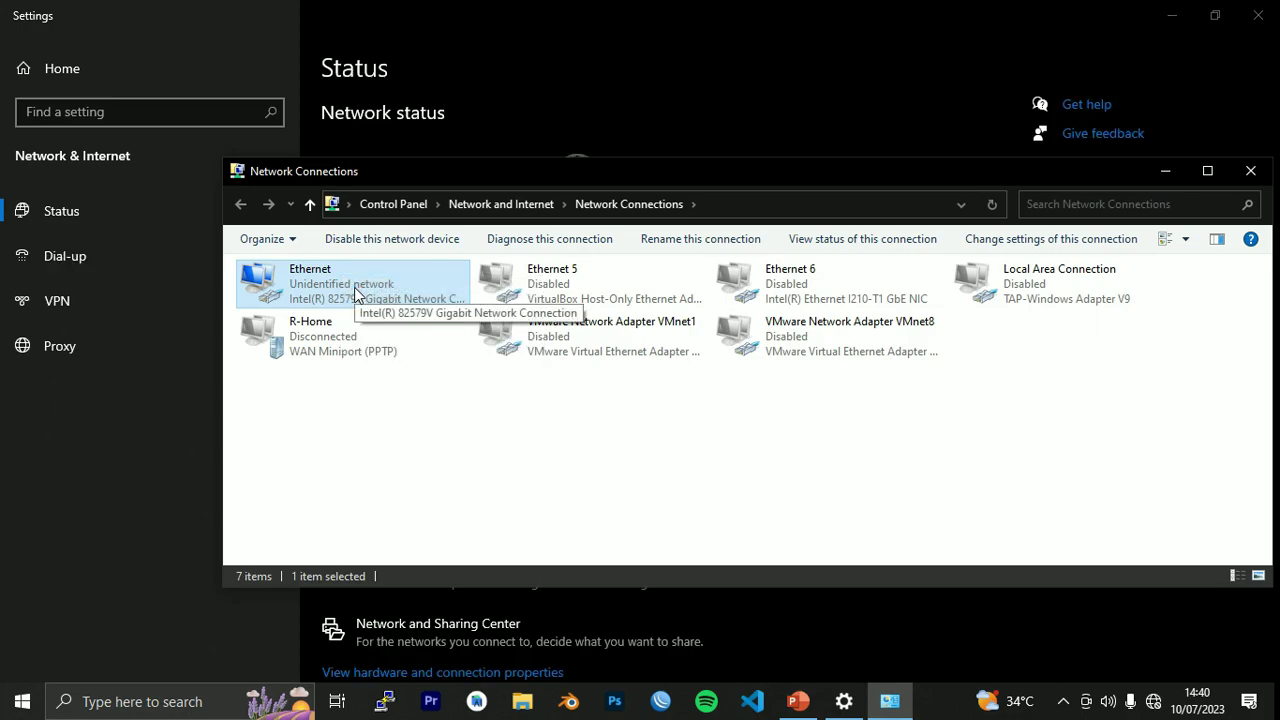
pyautogui.rightClick(354, 287)
pyautogui.click(402, 300)
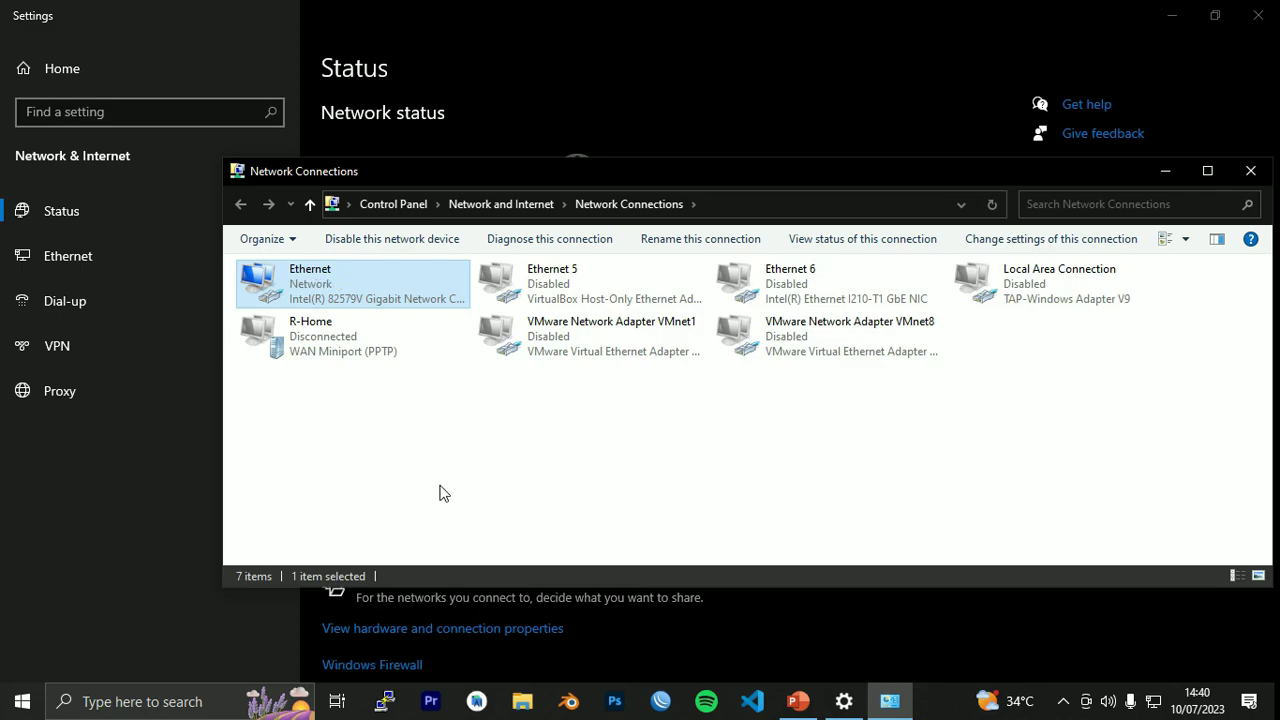
# Check the Ethernet details for address 10.25.38.30 and gateway 10.25.38.1, then close all windows.
pyautogui.doubleClick(355, 280)
pyautogui.click(546, 339)
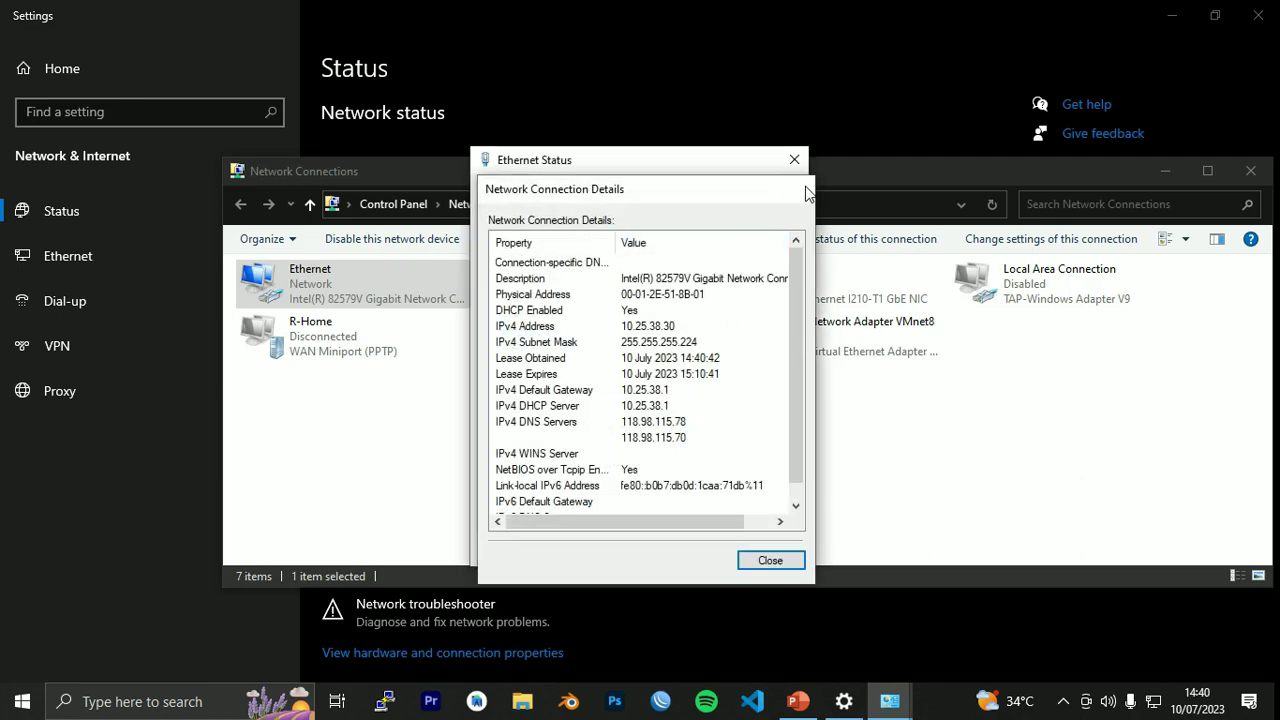
pyautogui.click(806, 186)
pyautogui.click(794, 159)
pyautogui.click(1246, 170)
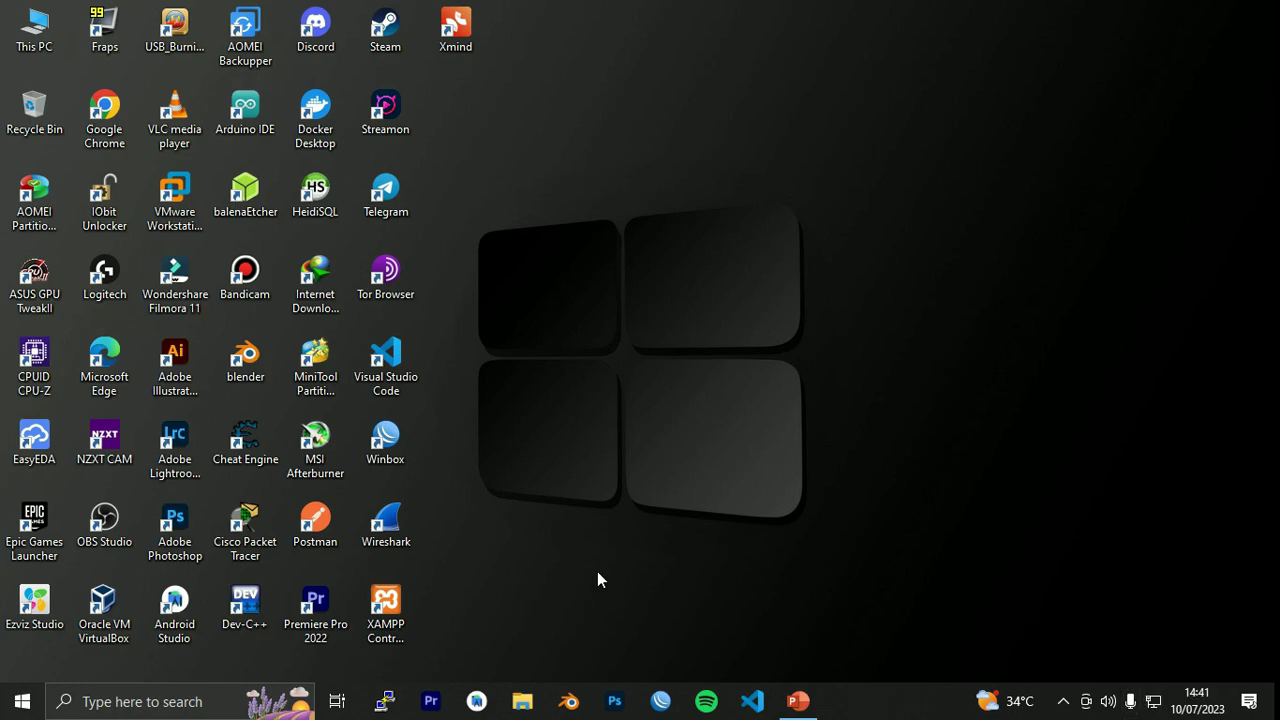
# Open the Ethernet Status, showing IPv6 without network access, and close Network Connections and Settings.
pyautogui.rightClick(1155, 702)
pyautogui.click(1123, 674)
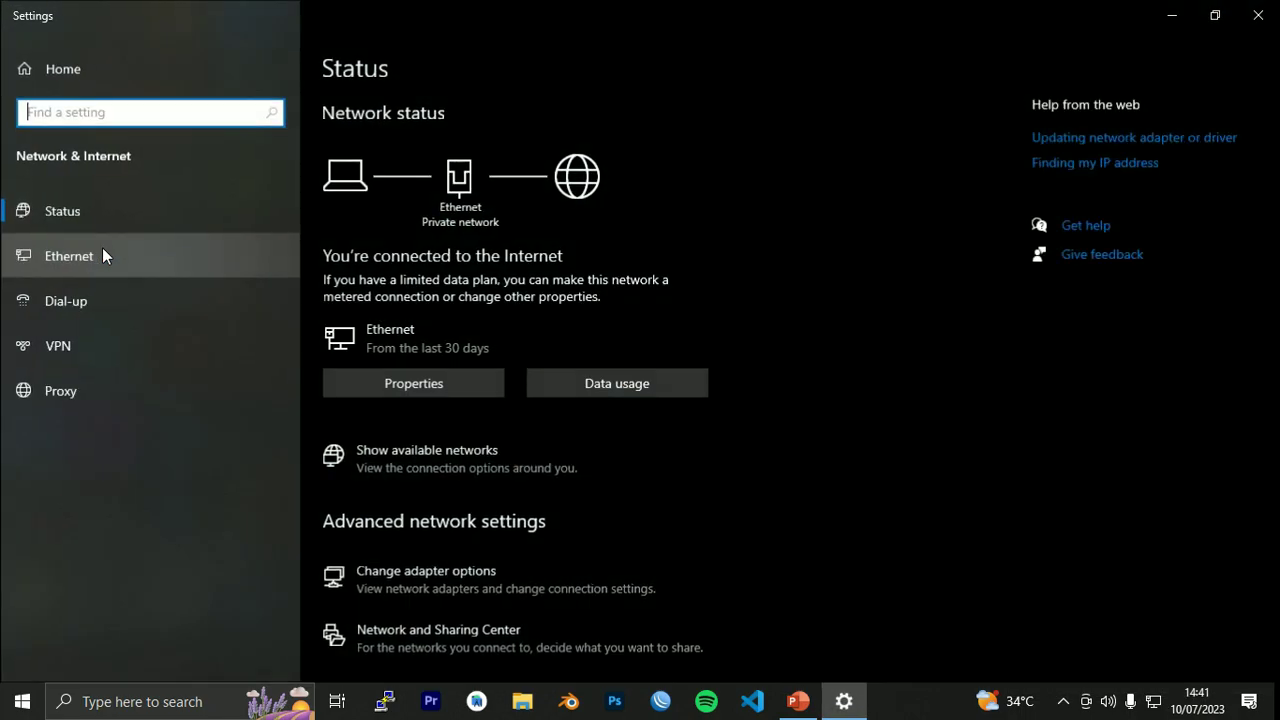
pyautogui.click(102, 256)
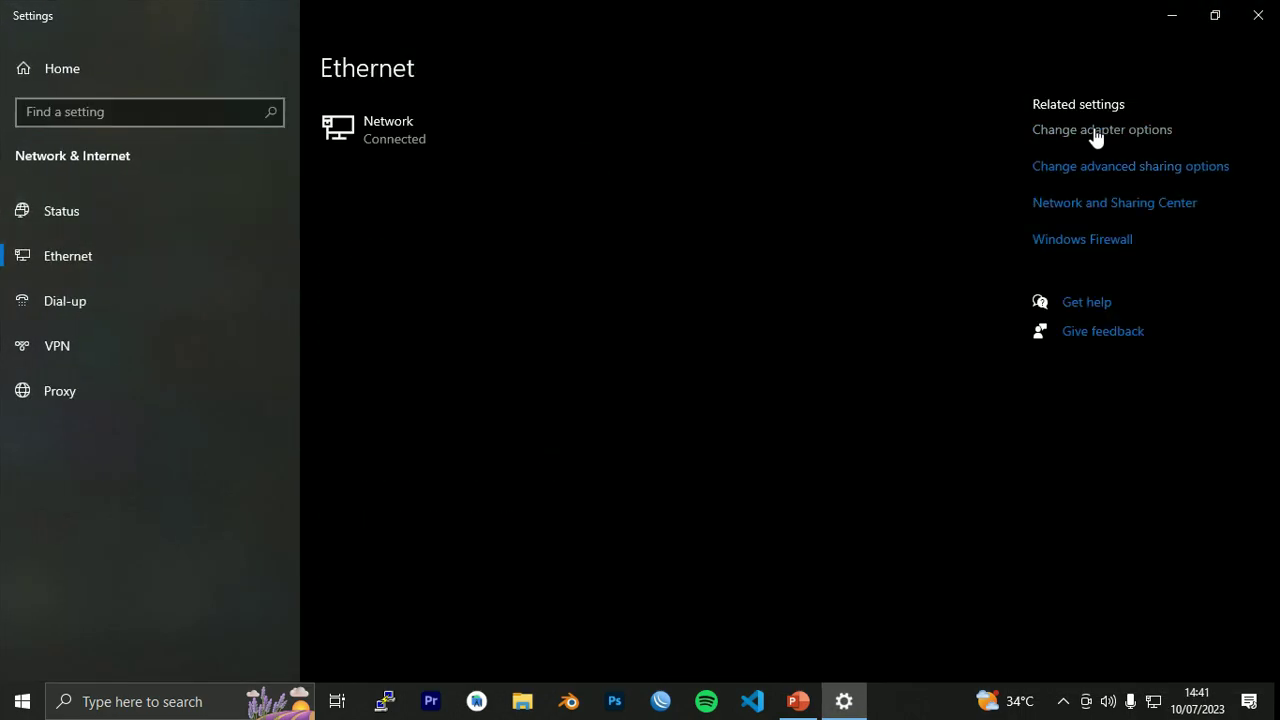
pyautogui.click(1095, 130)
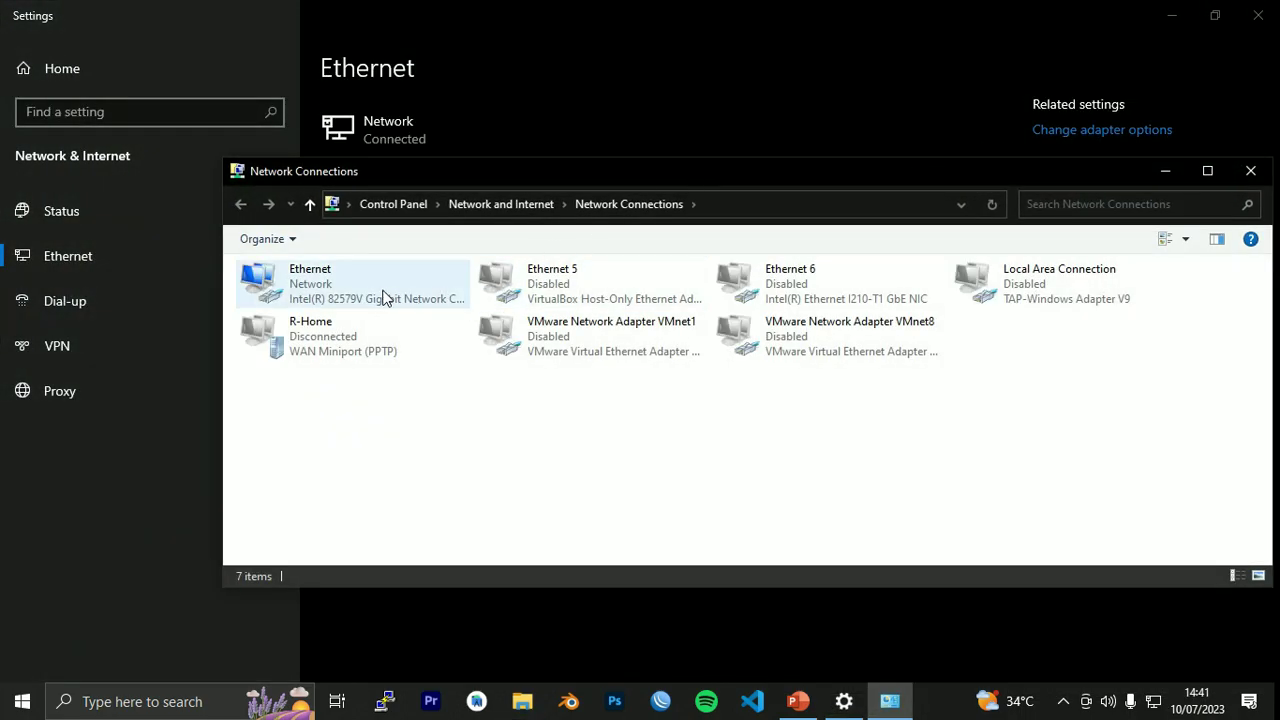
pyautogui.doubleClick(385, 296)
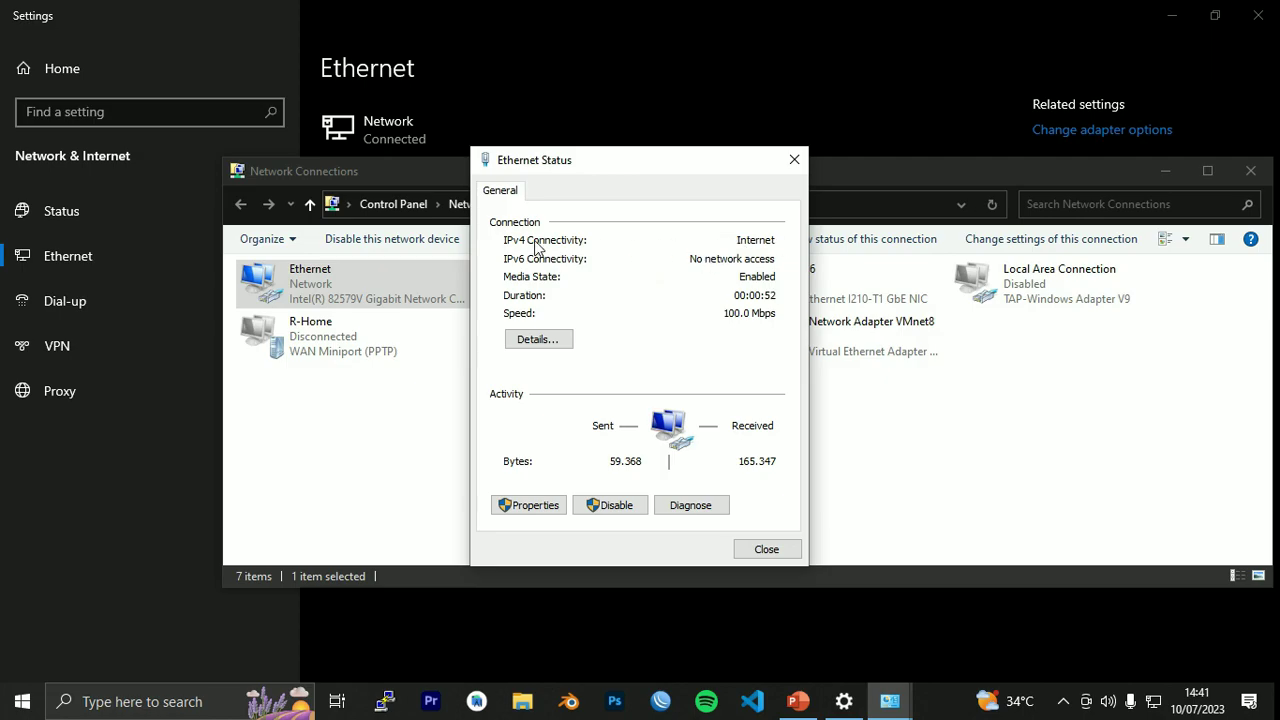
pyautogui.click(1250, 171)
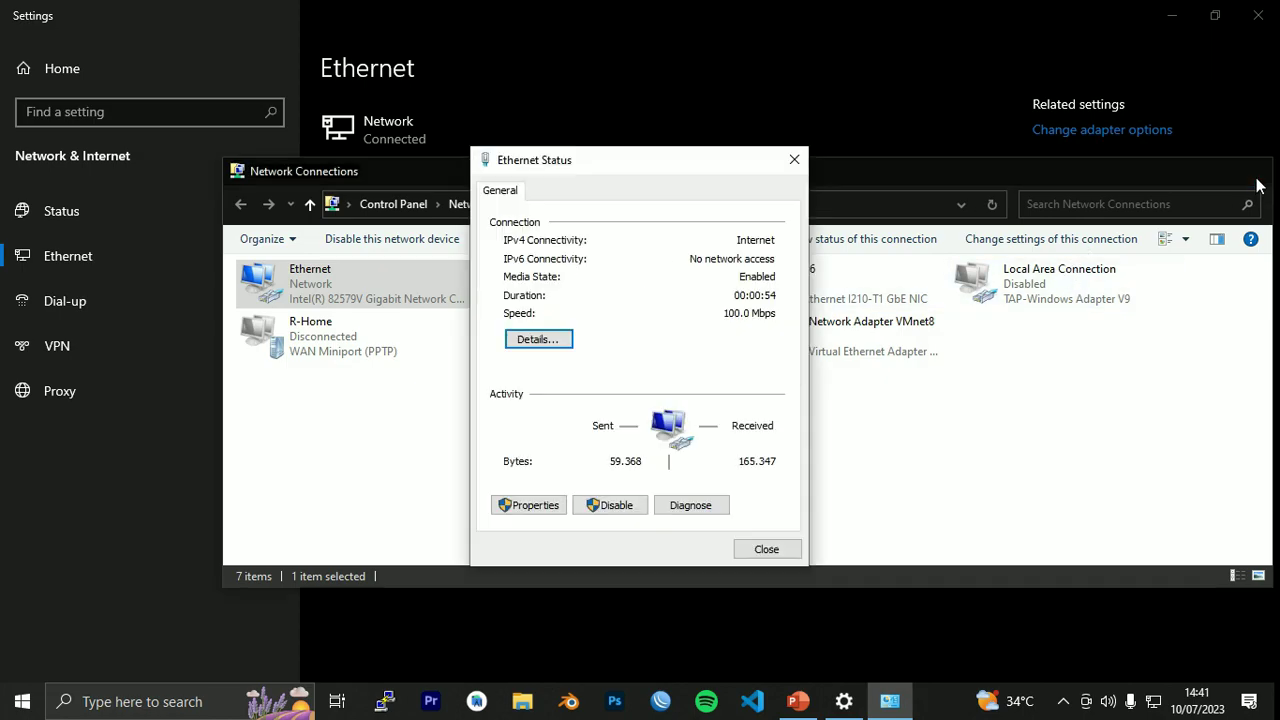
pyautogui.click(1258, 15)
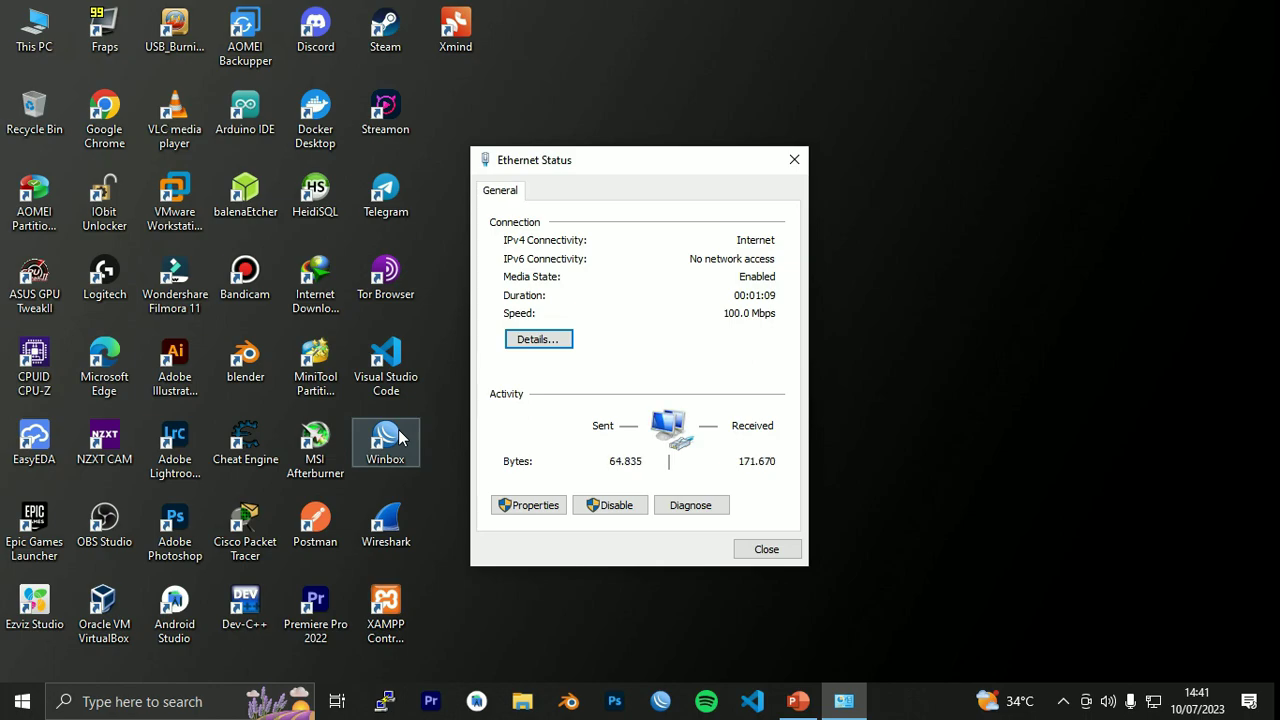
# Connect WinBox to neighbour 10.25.38.1 as admin with the router password, moving Ethernet Status aside.
pyautogui.doubleClick(386, 440)
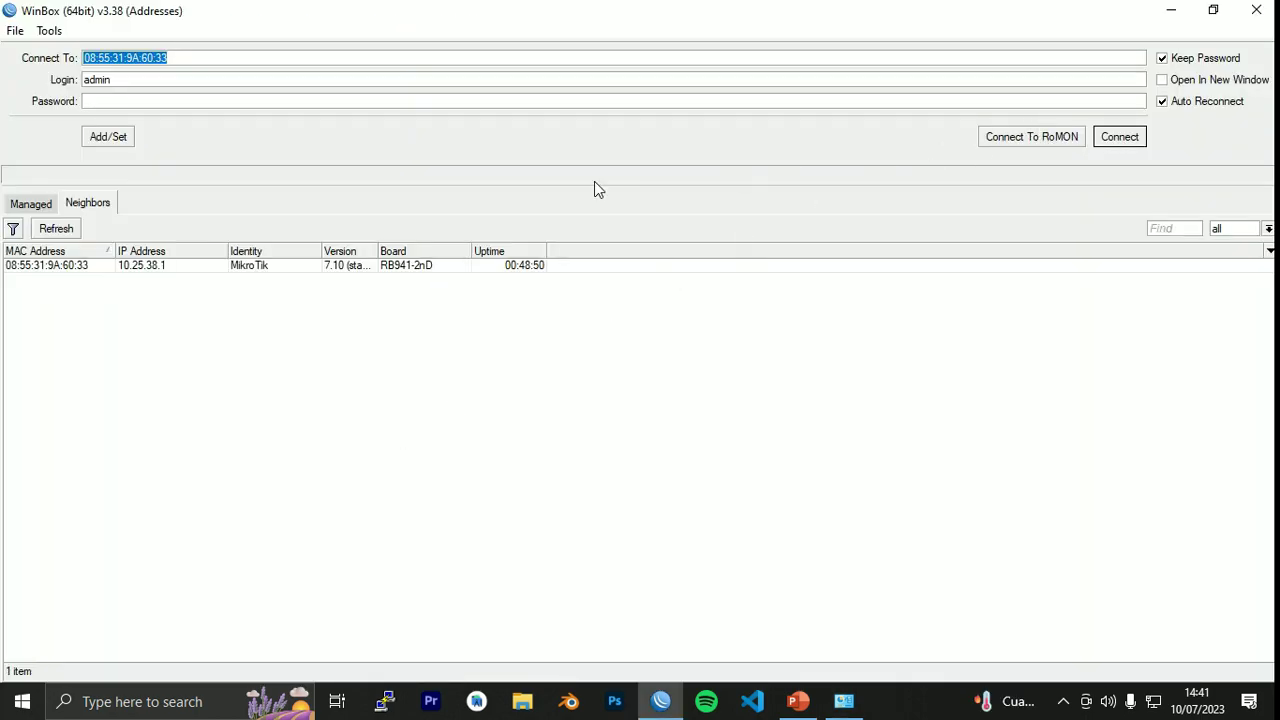
pyautogui.click(141, 266)
pyautogui.click(177, 104)
pyautogui.write('*****')
pyautogui.press('Return')
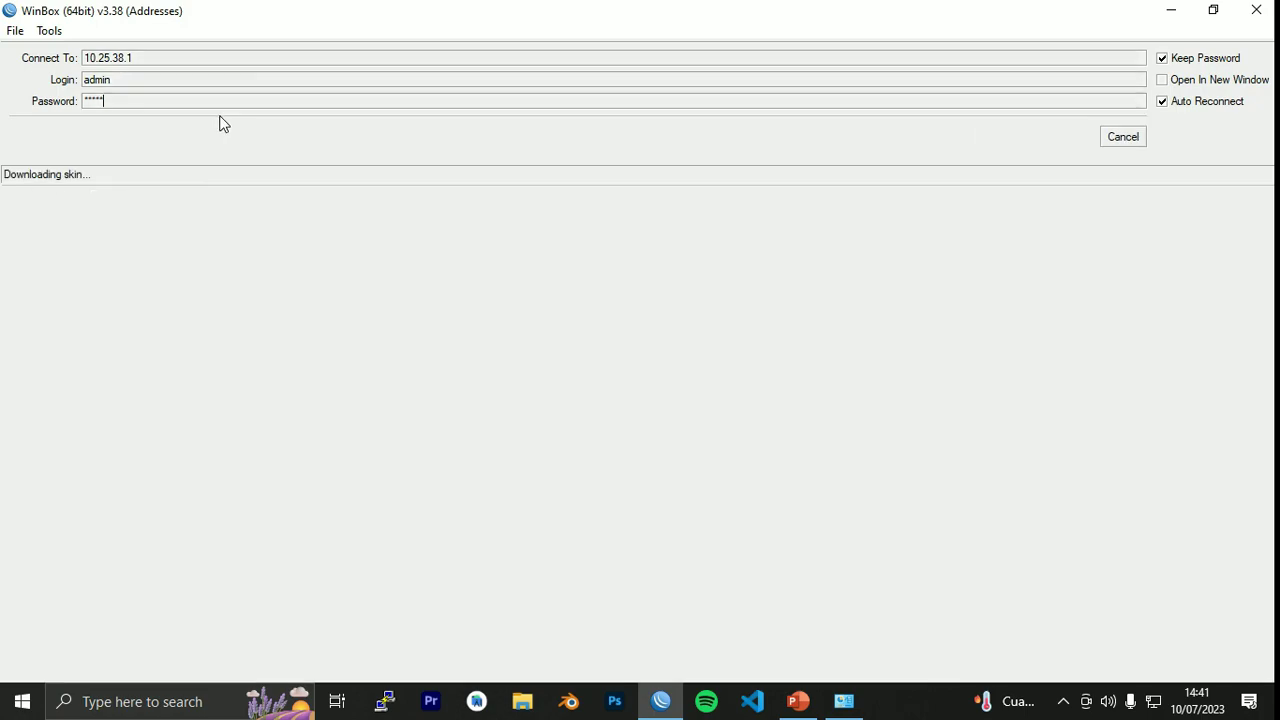
pyautogui.moveTo(742, 167); pyautogui.dragTo(1108, 92)
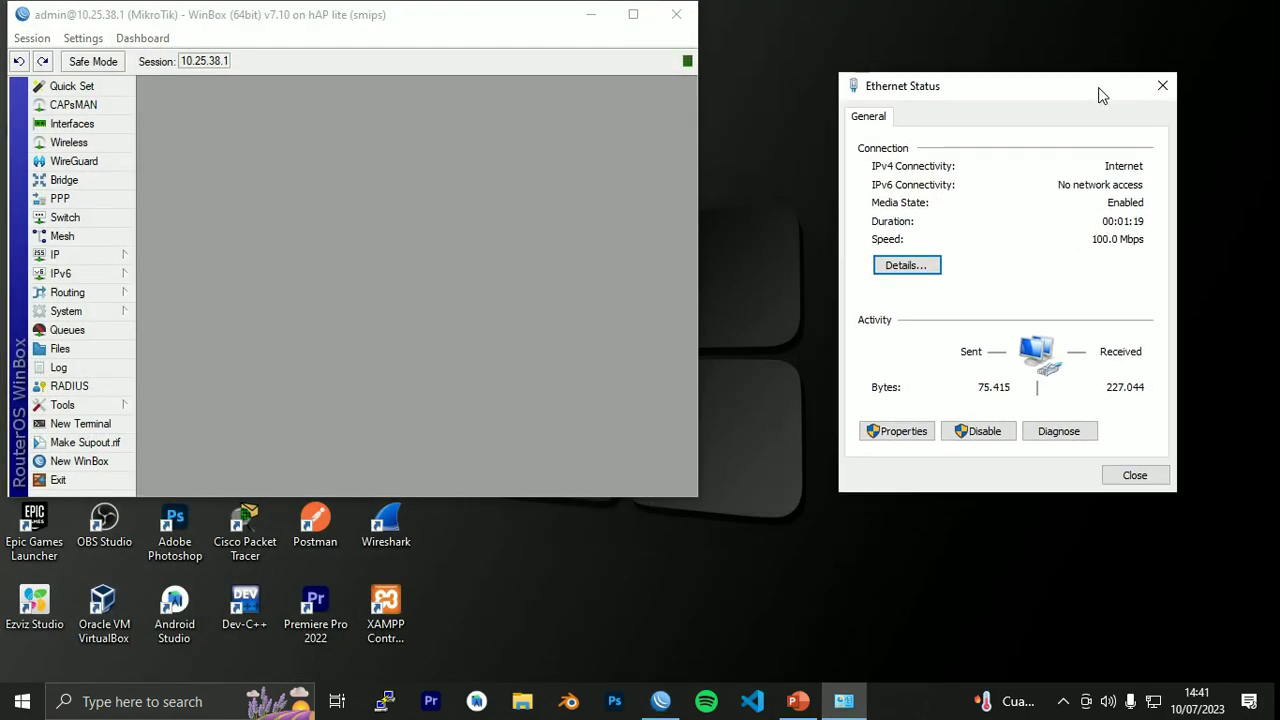
# Add a DHCPv6 client on INTERNET requesting a prefix into pool PPPoE.
pyautogui.click(103, 271)
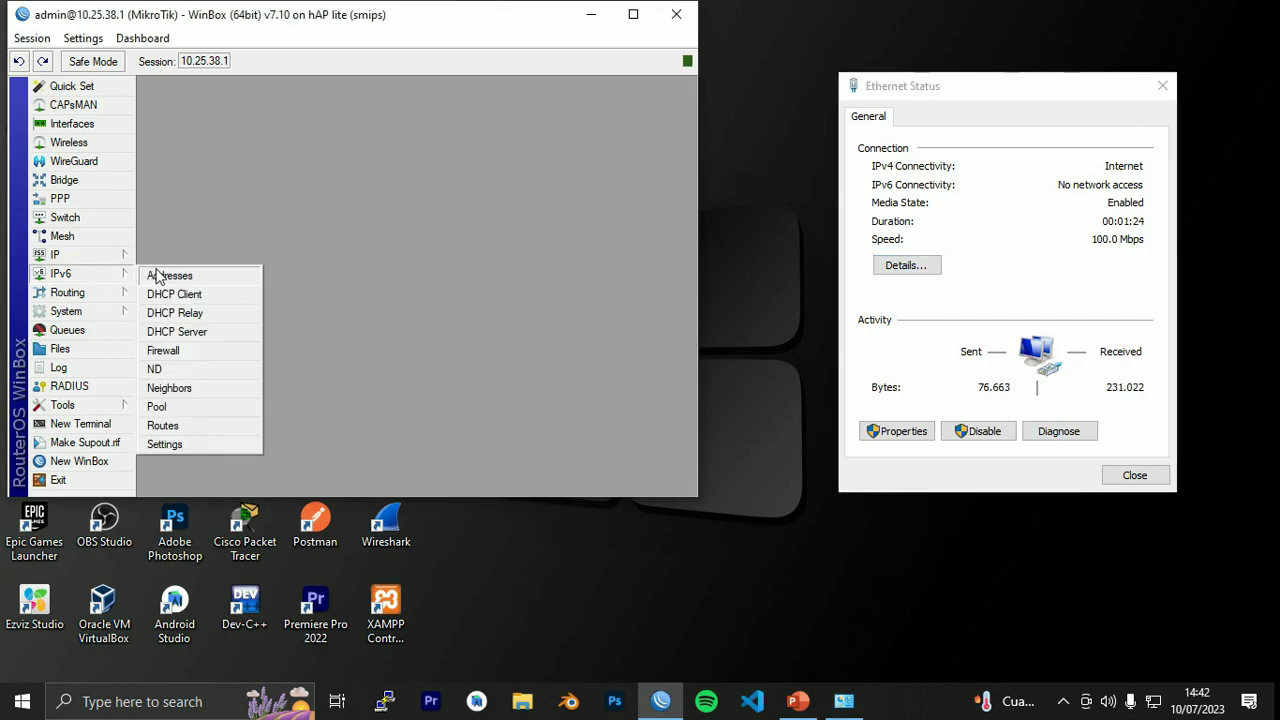
pyautogui.click(223, 293)
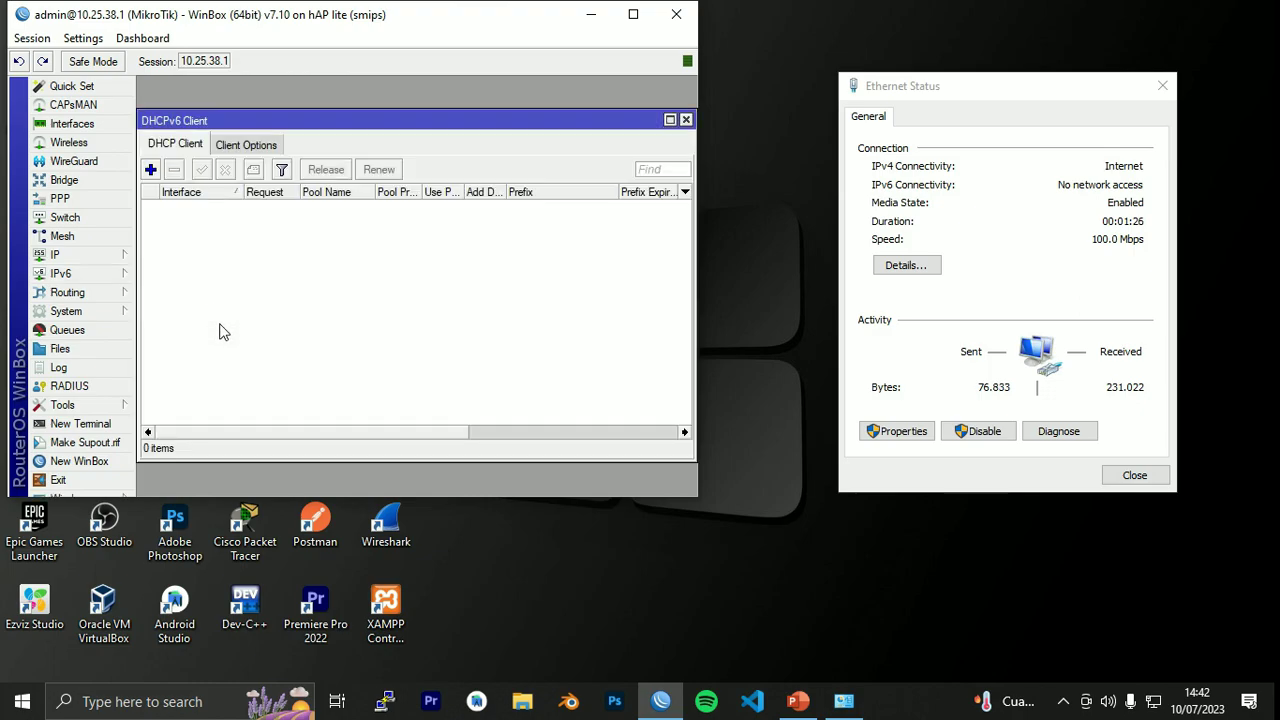
pyautogui.click(151, 170)
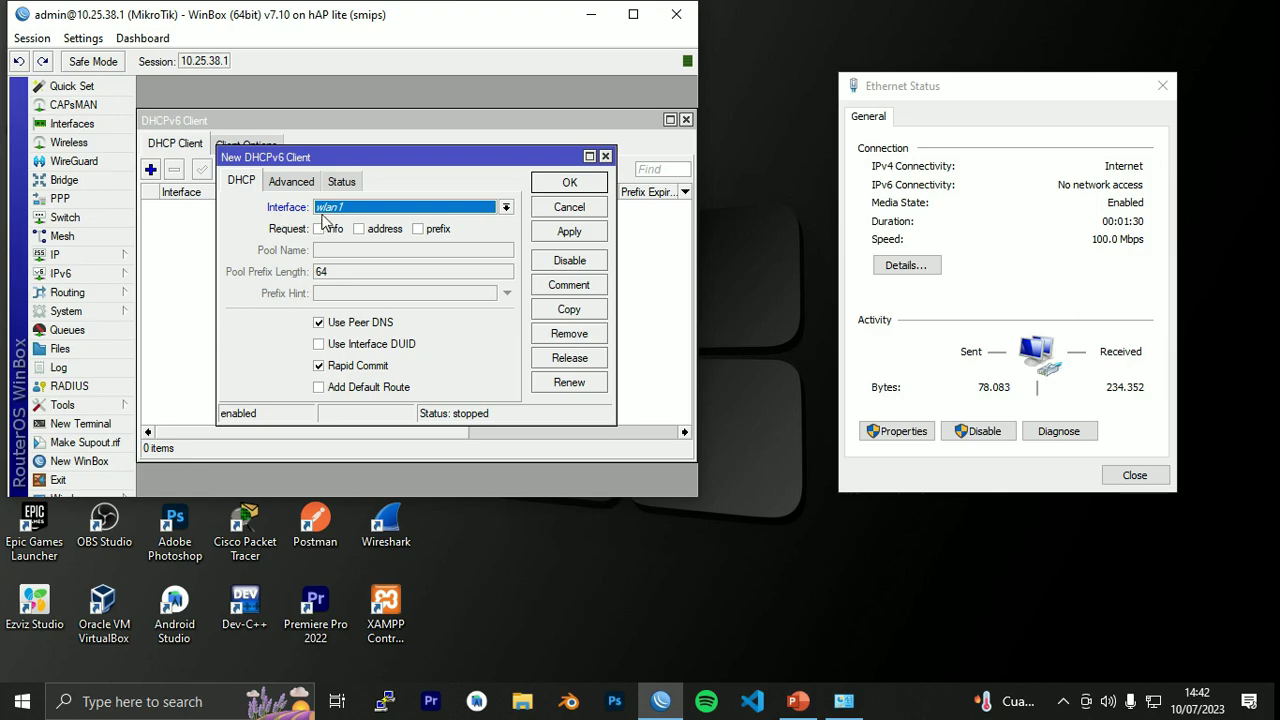
pyautogui.click(378, 218)
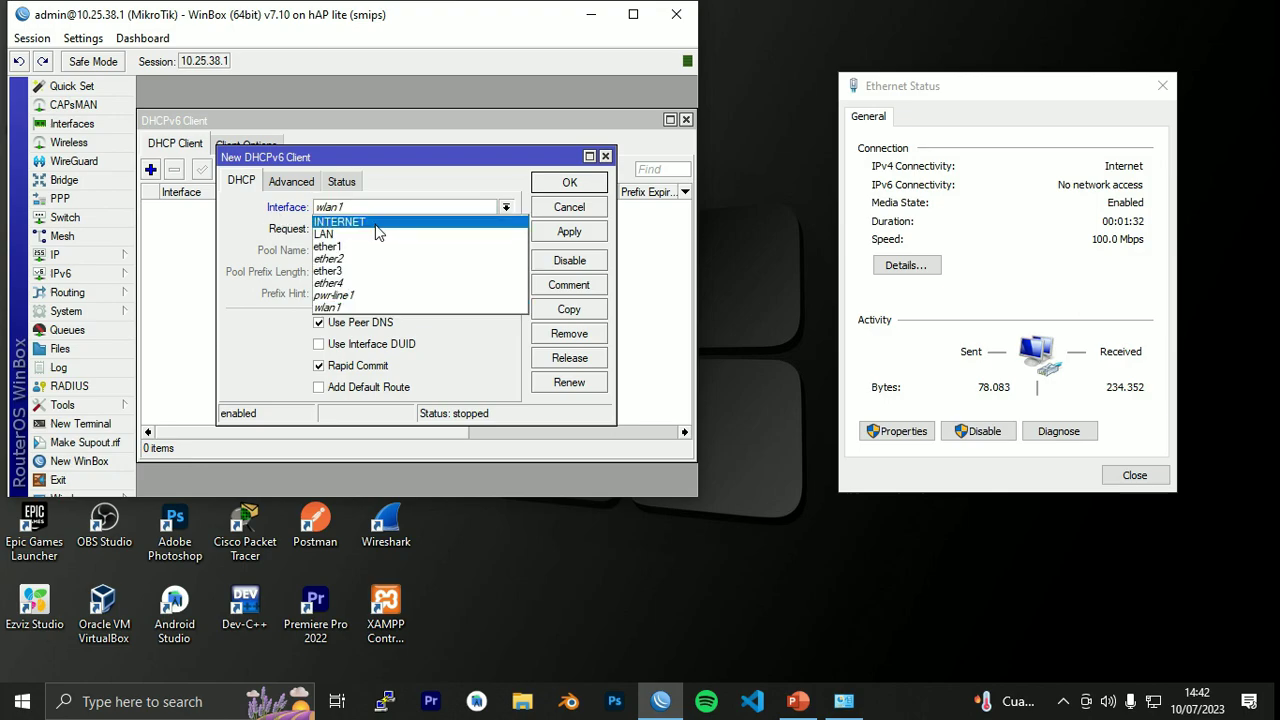
pyautogui.click(378, 222)
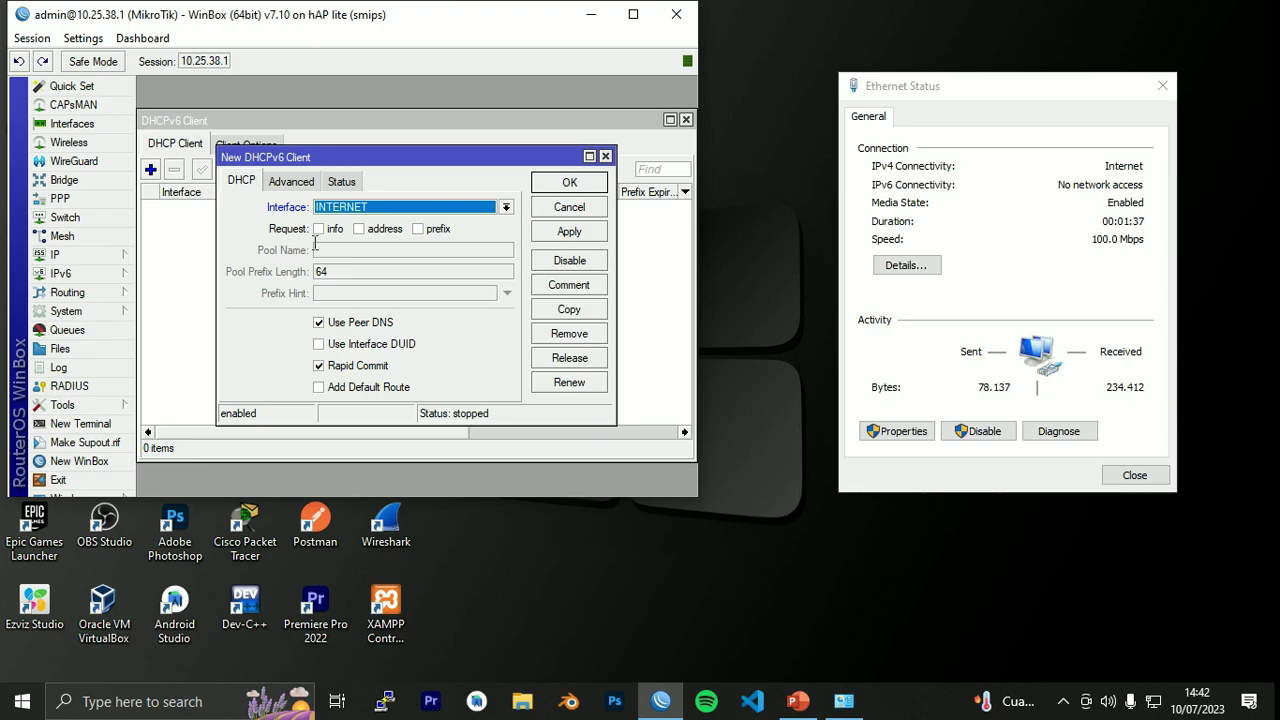
pyautogui.click(418, 229)
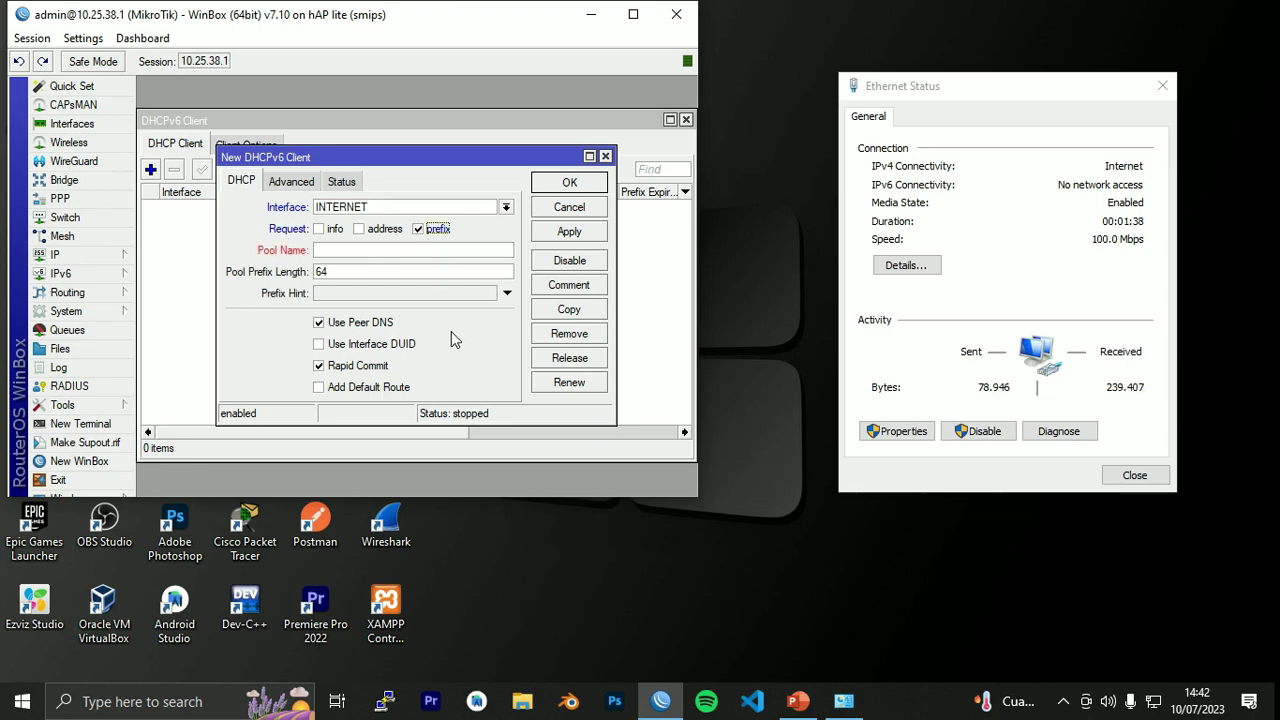
pyautogui.press('Tab')
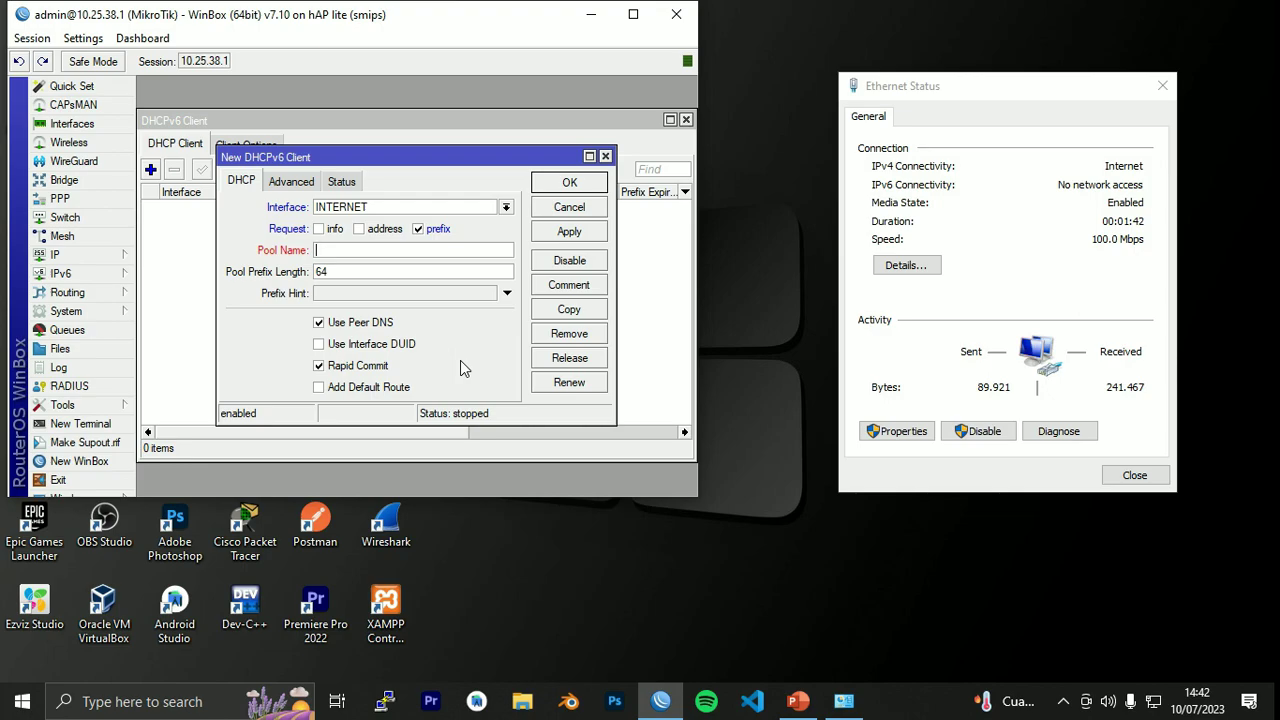
pyautogui.write('PPPoE')
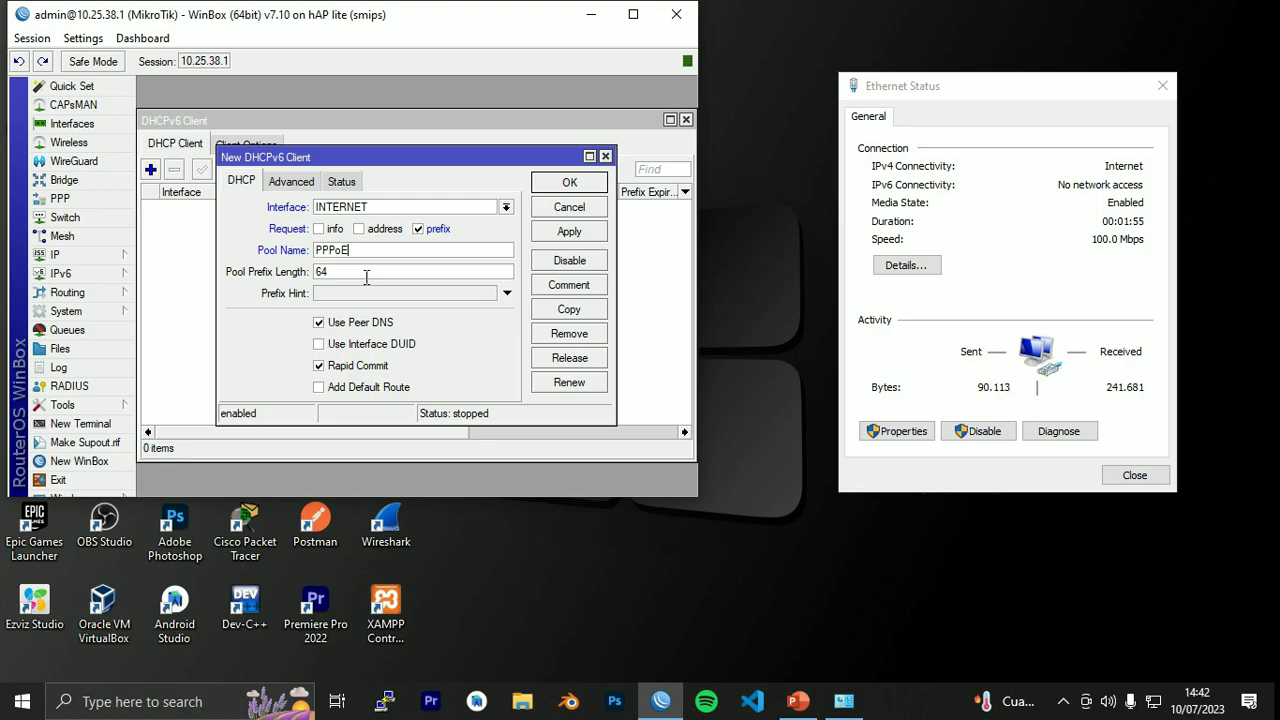
# Enable Add Default Route, apply, and confirm received prefix 2001:448a:2034:1a6a::/64 before closing.
pyautogui.click(319, 390)
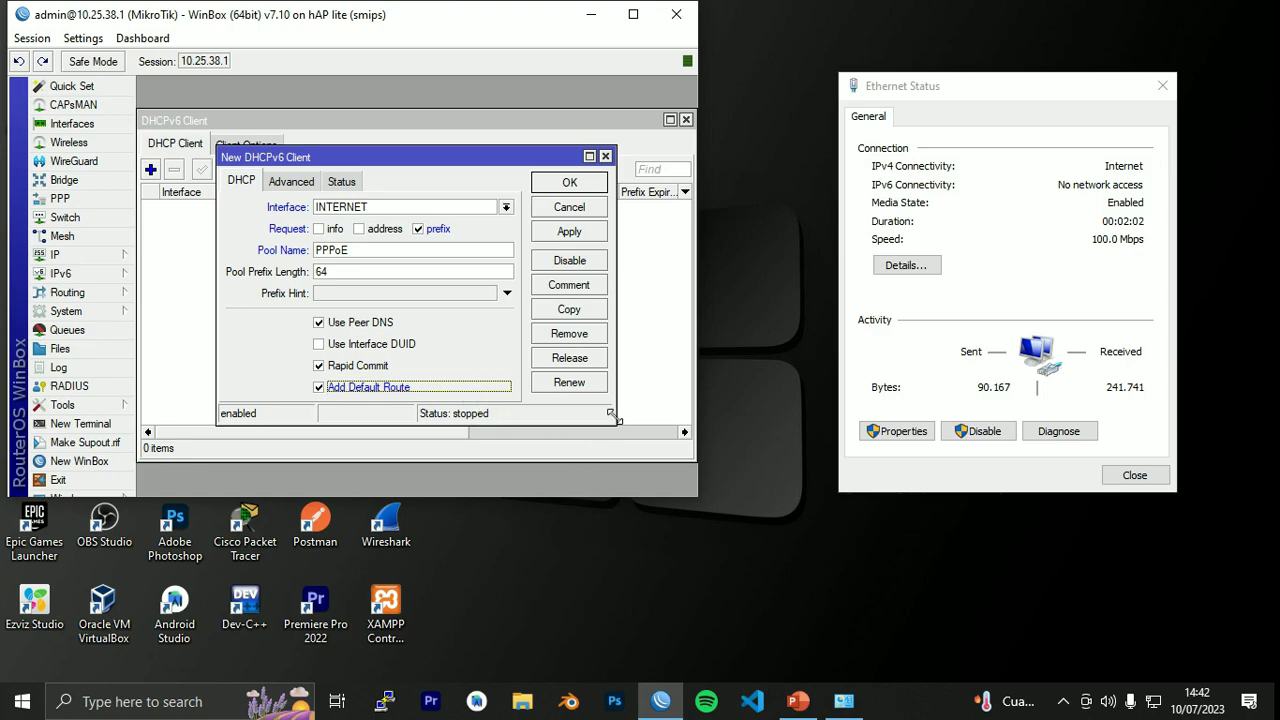
pyautogui.click(582, 235)
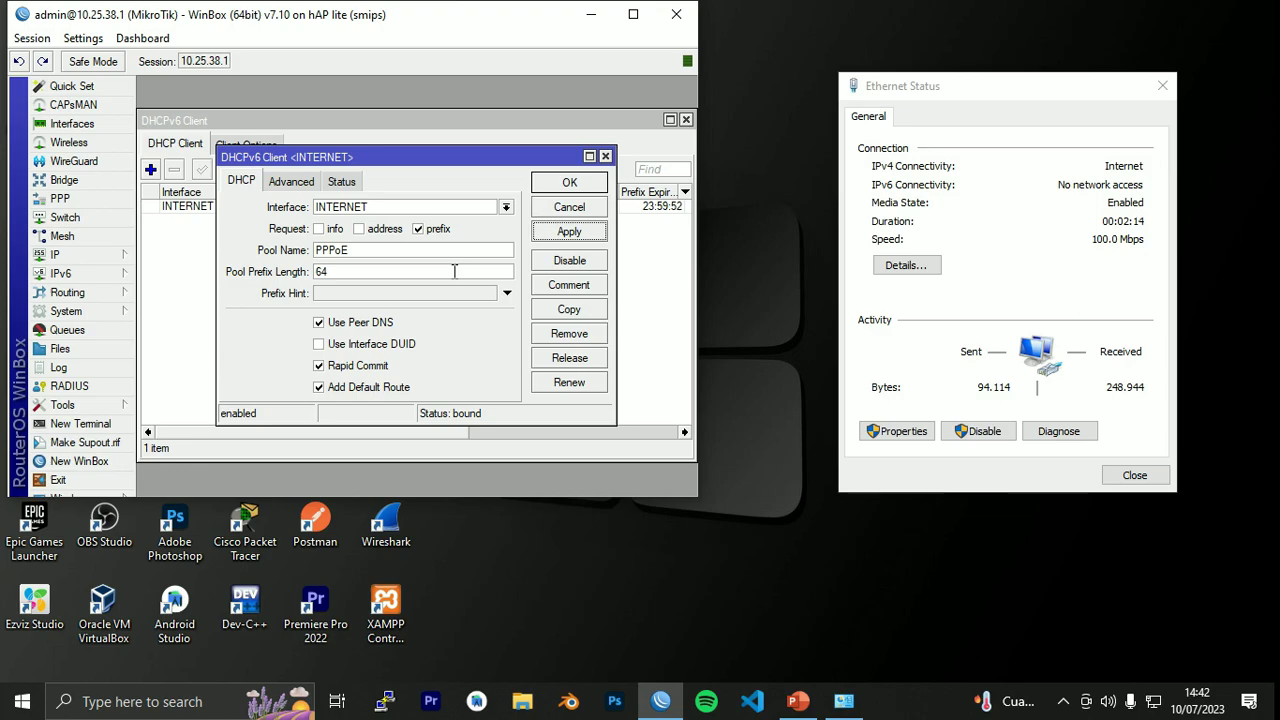
pyautogui.click(341, 181)
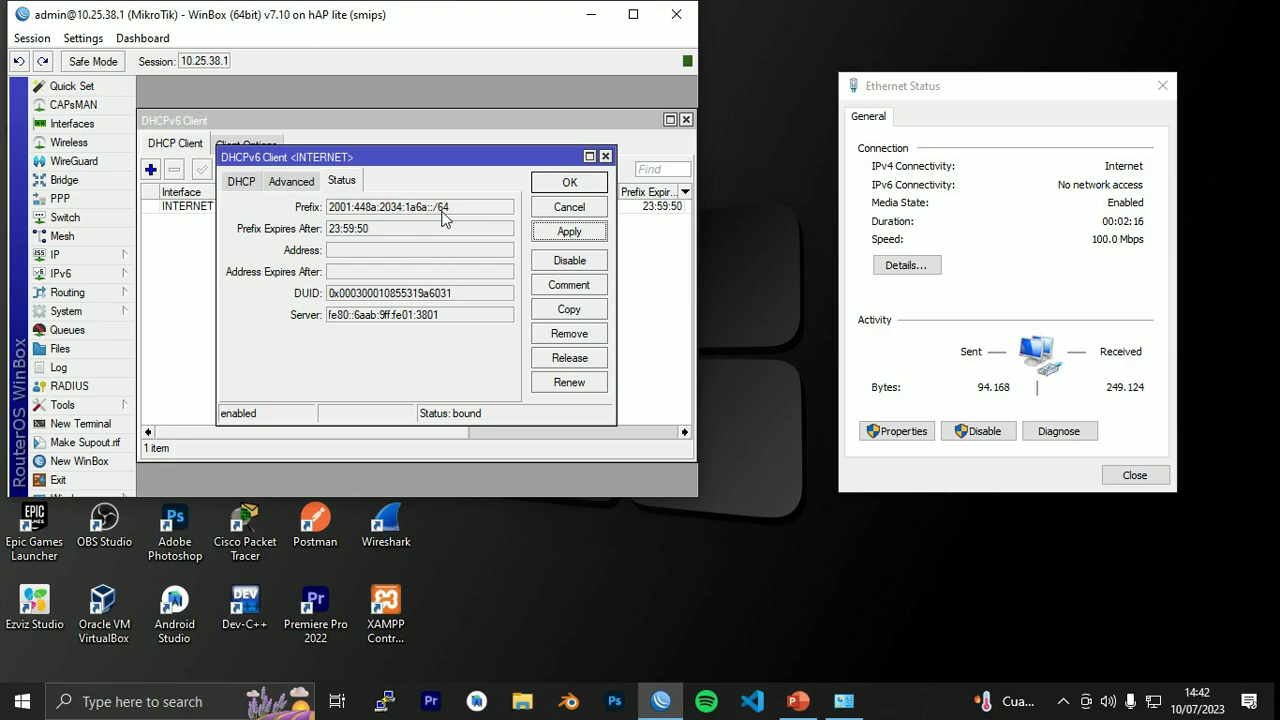
pyautogui.moveTo(457, 209); pyautogui.dragTo(325, 207)
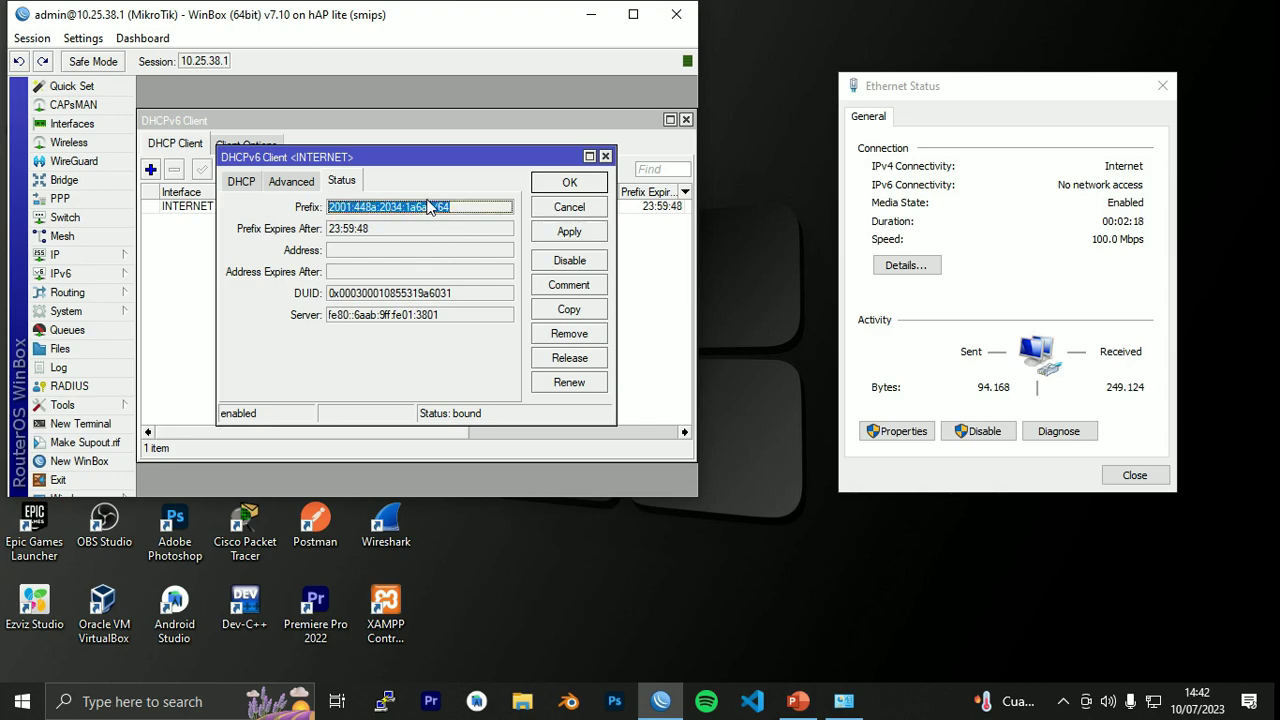
pyautogui.click(605, 156)
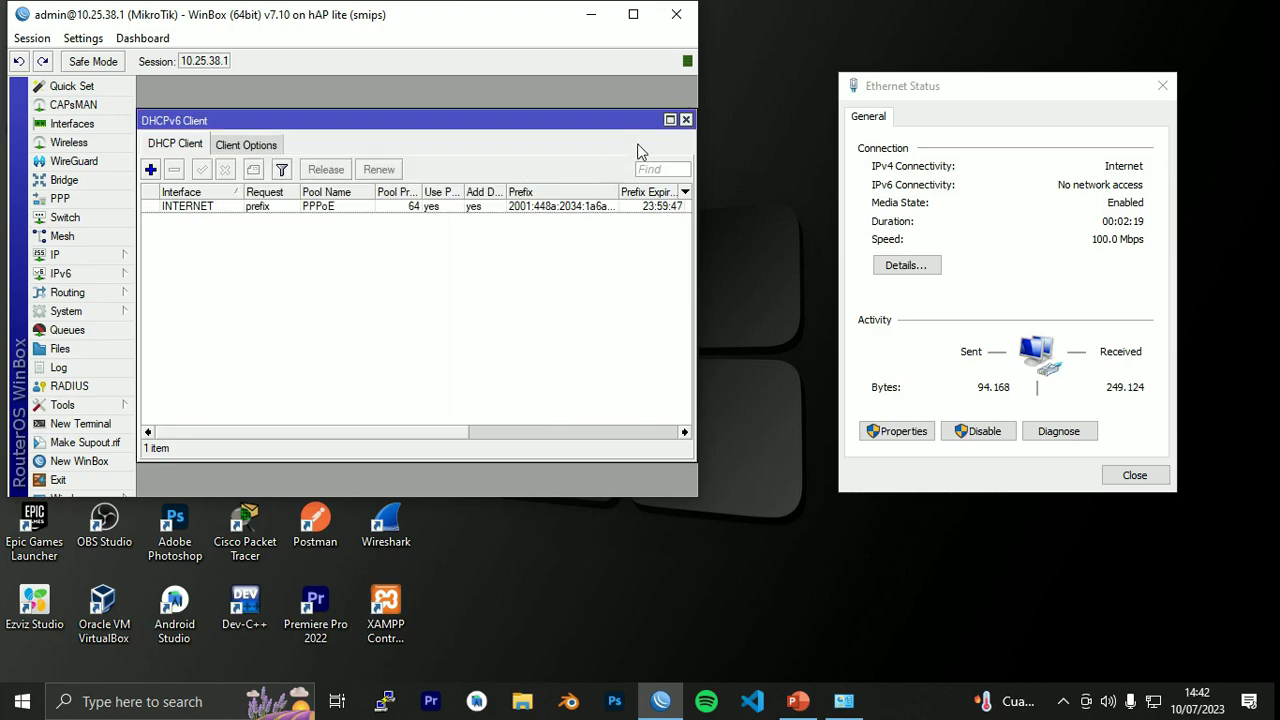
pyautogui.click(686, 120)
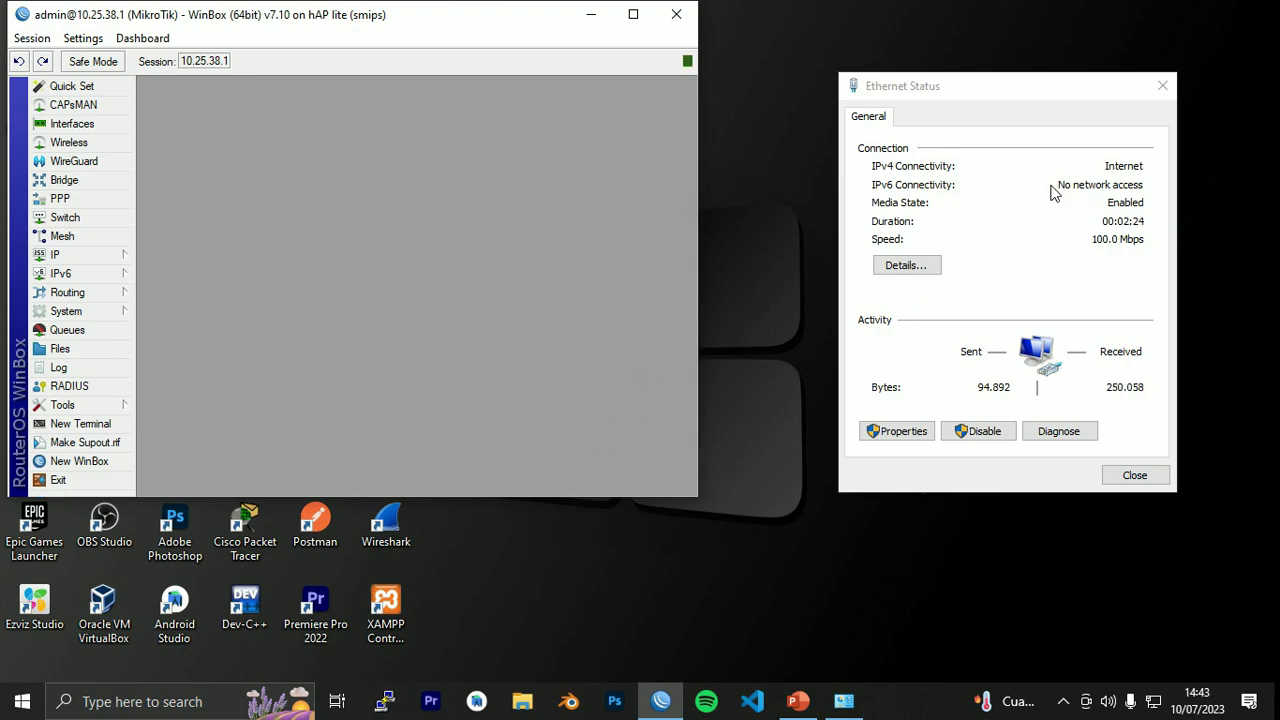
# Add a new IPv6 address ::/64 drawn from the PPPoE pool.
pyautogui.click(112, 275)
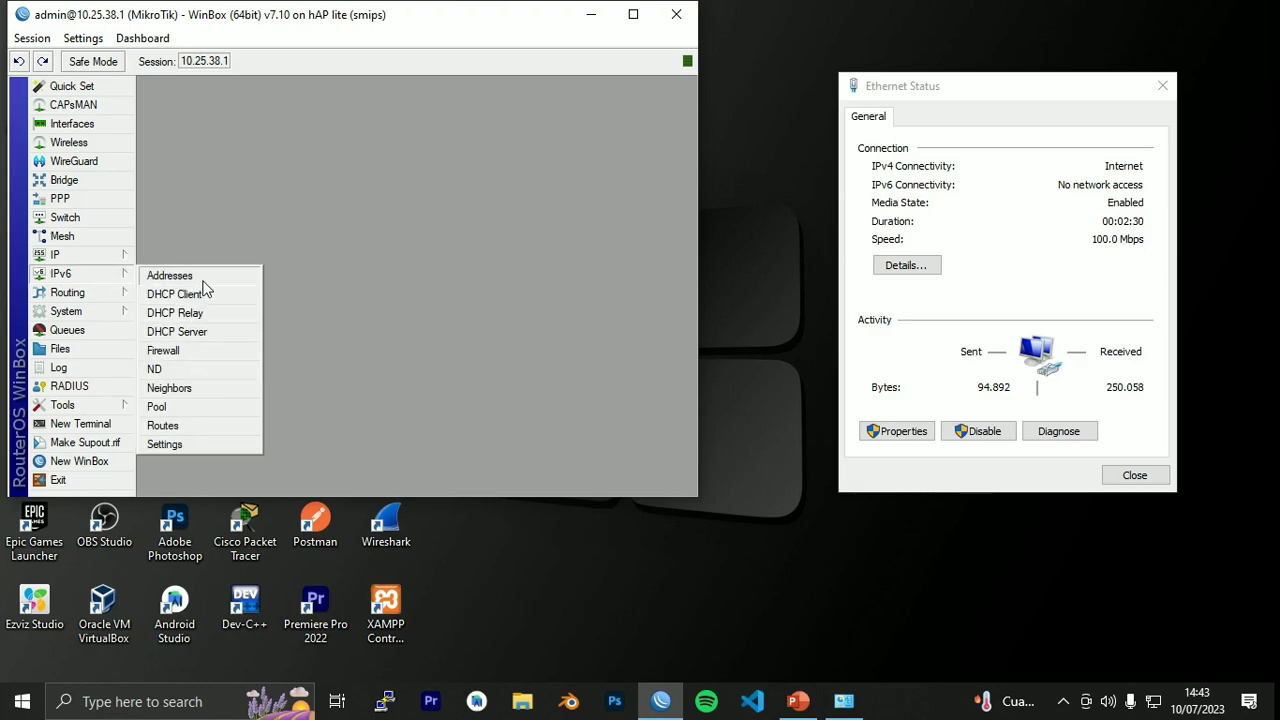
pyautogui.click(196, 280)
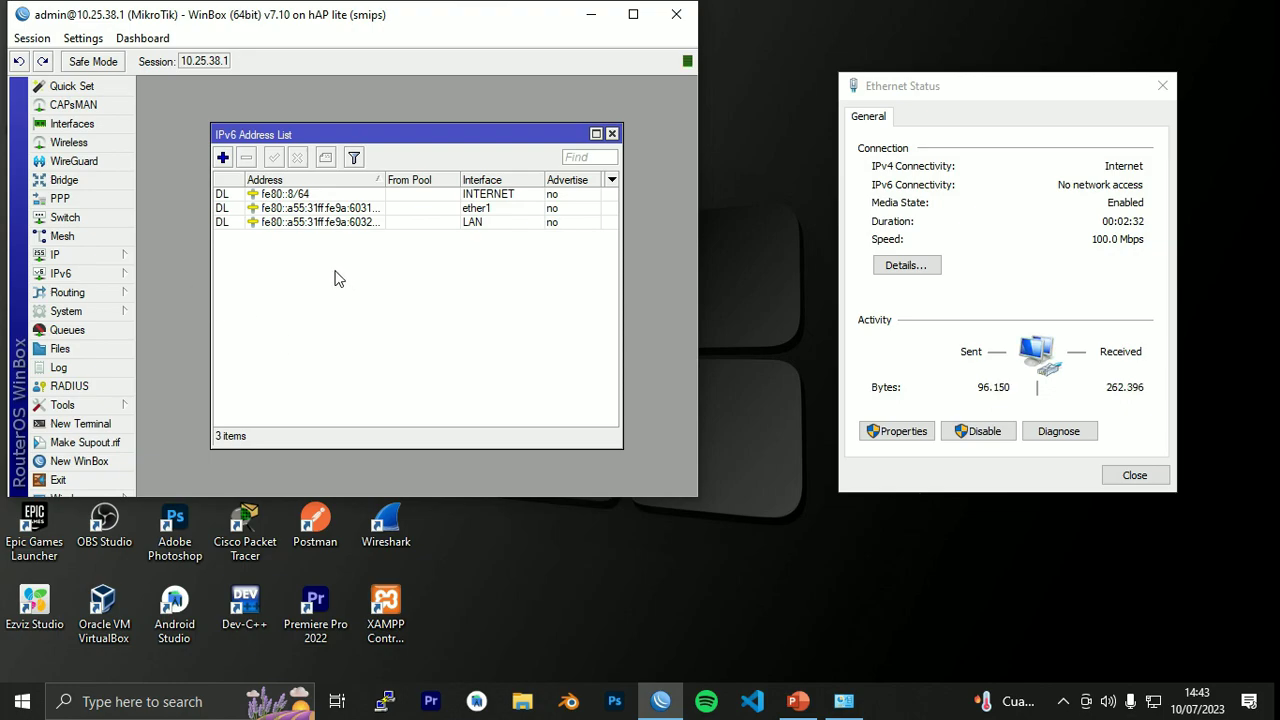
pyautogui.click(356, 222)
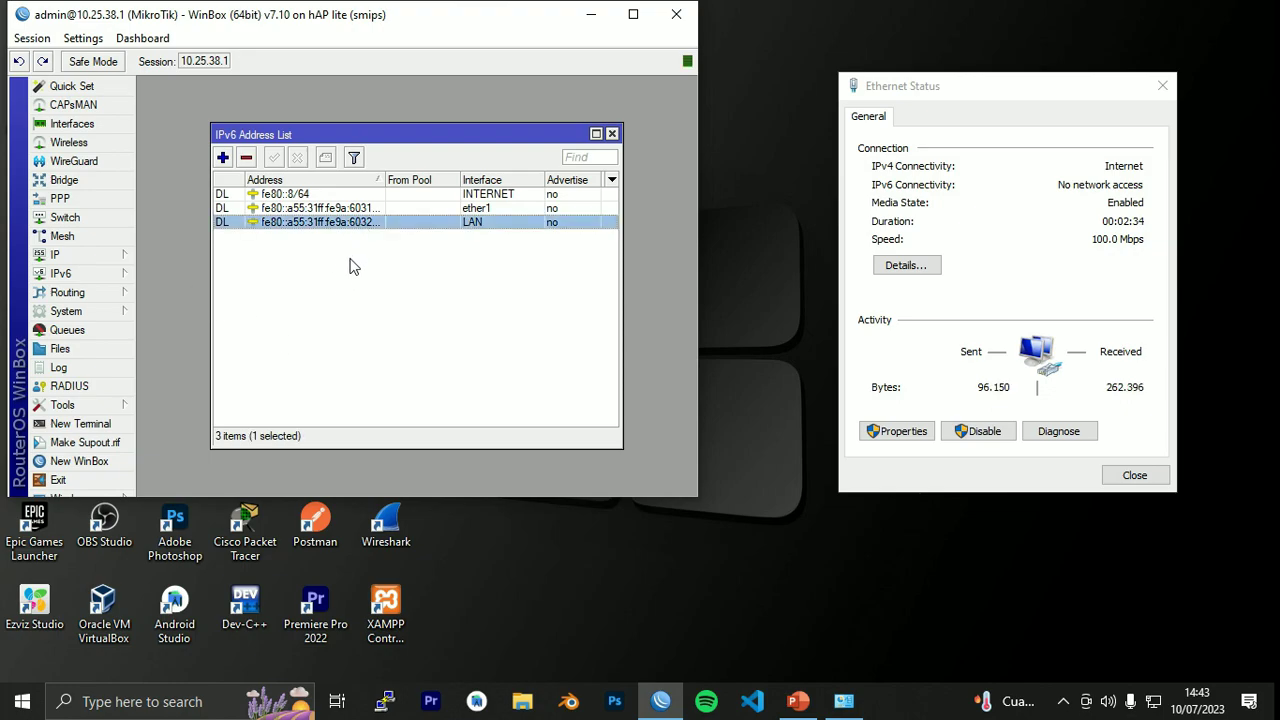
pyautogui.click(333, 318)
pyautogui.click(222, 157)
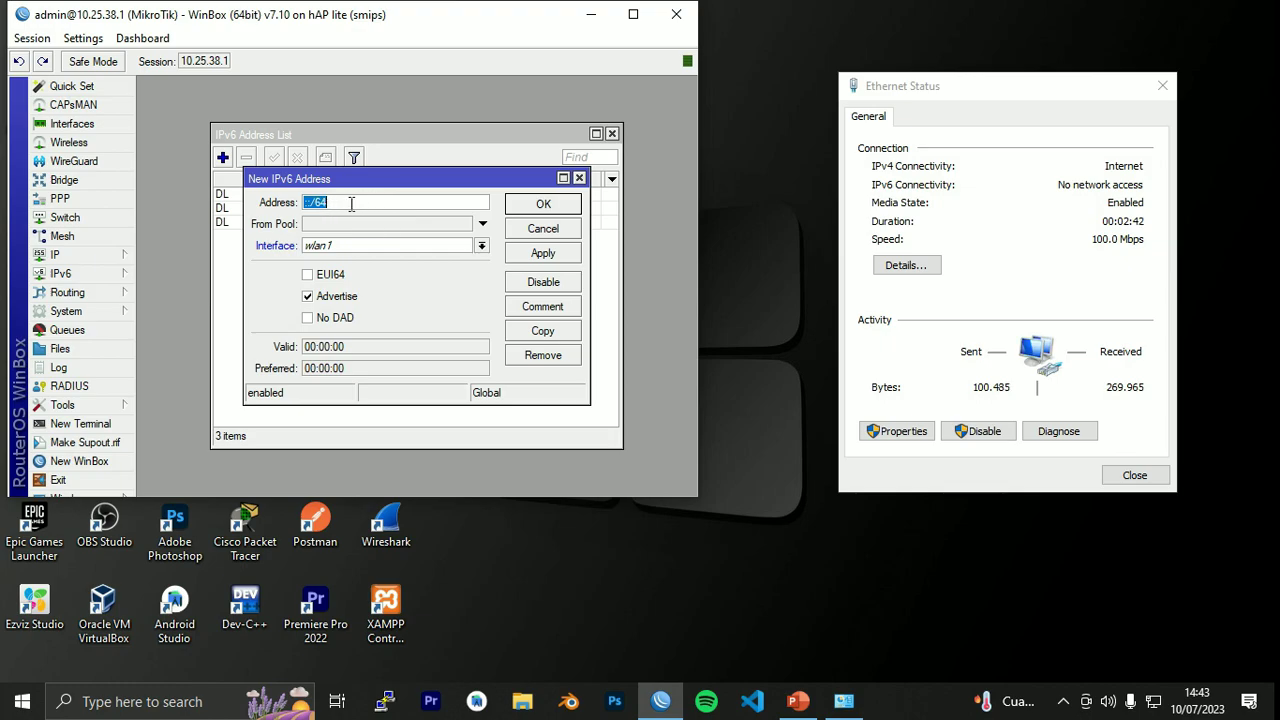
pyautogui.click(336, 203)
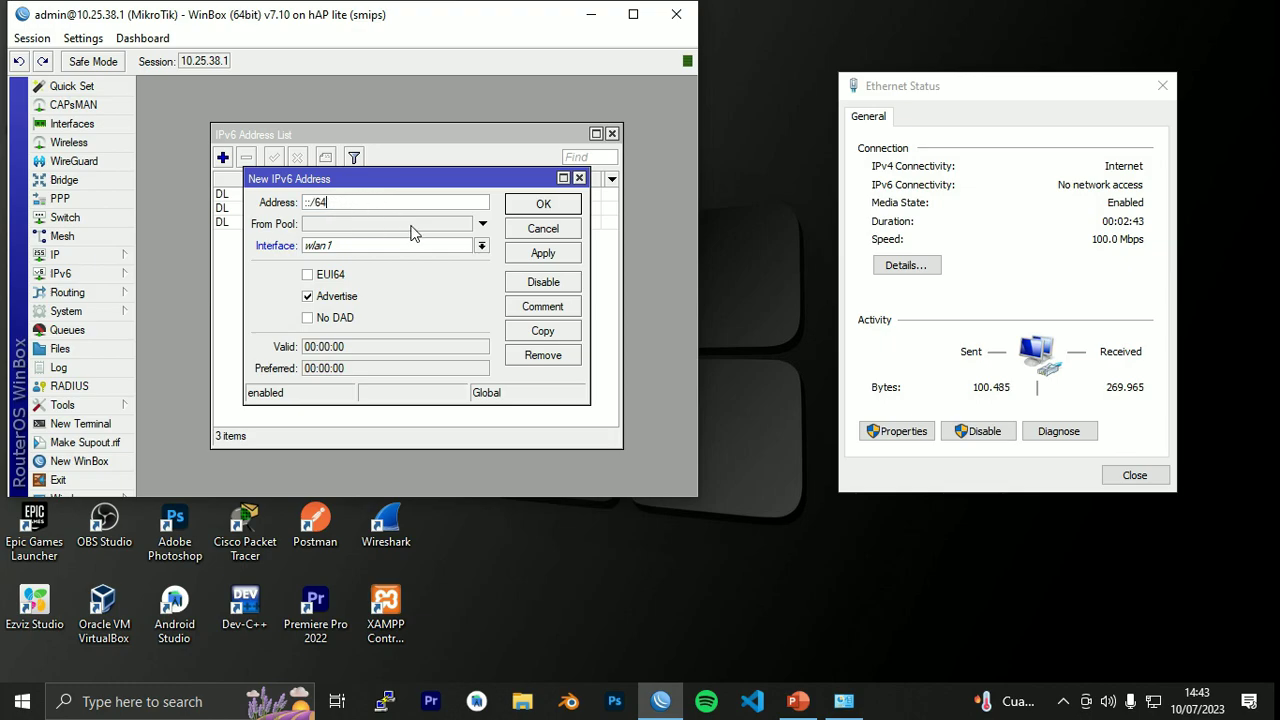
pyautogui.click(483, 224)
pyautogui.click(463, 226)
pyautogui.click(440, 239)
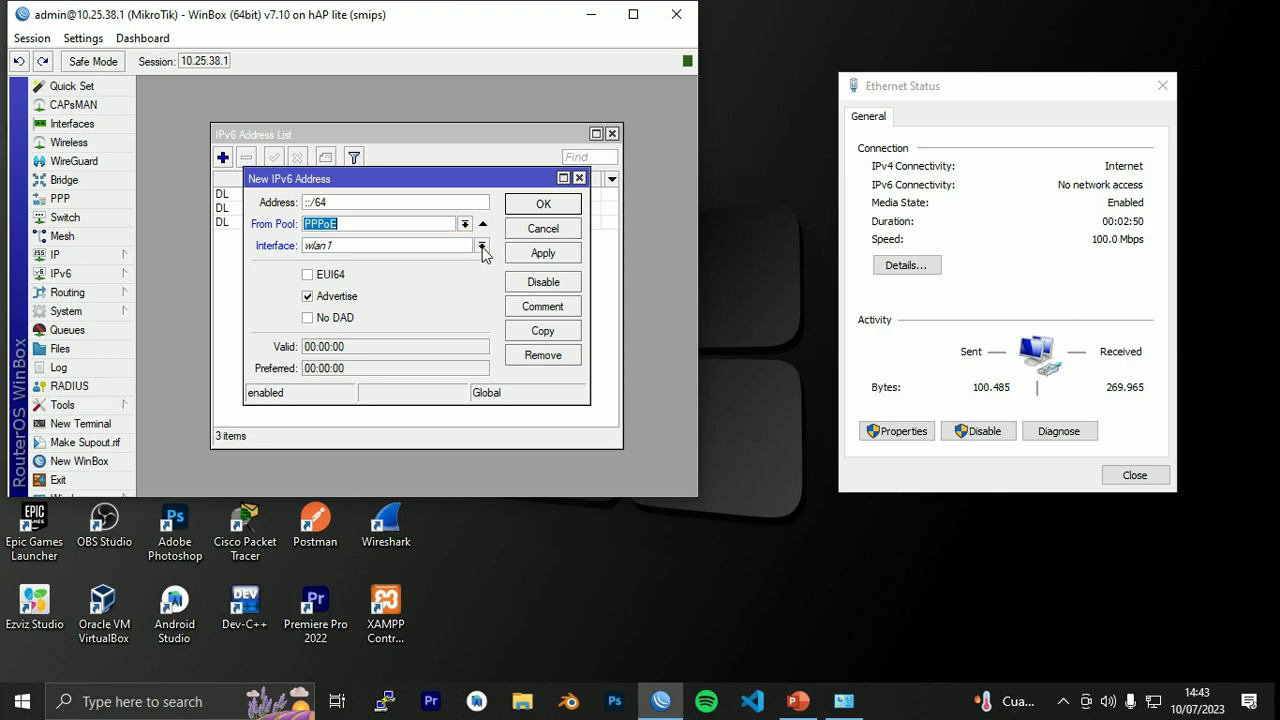
# Assign the new address to the LAN interface and save it.
pyautogui.click(481, 247)
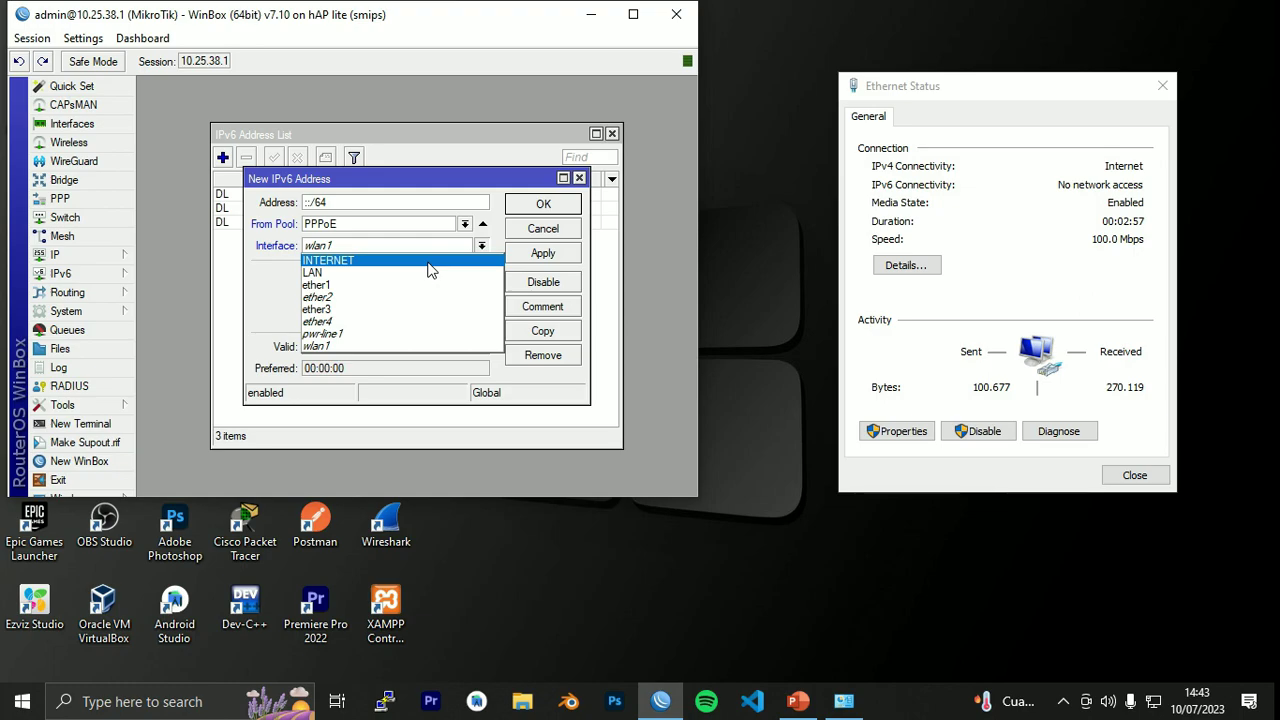
pyautogui.click(322, 273)
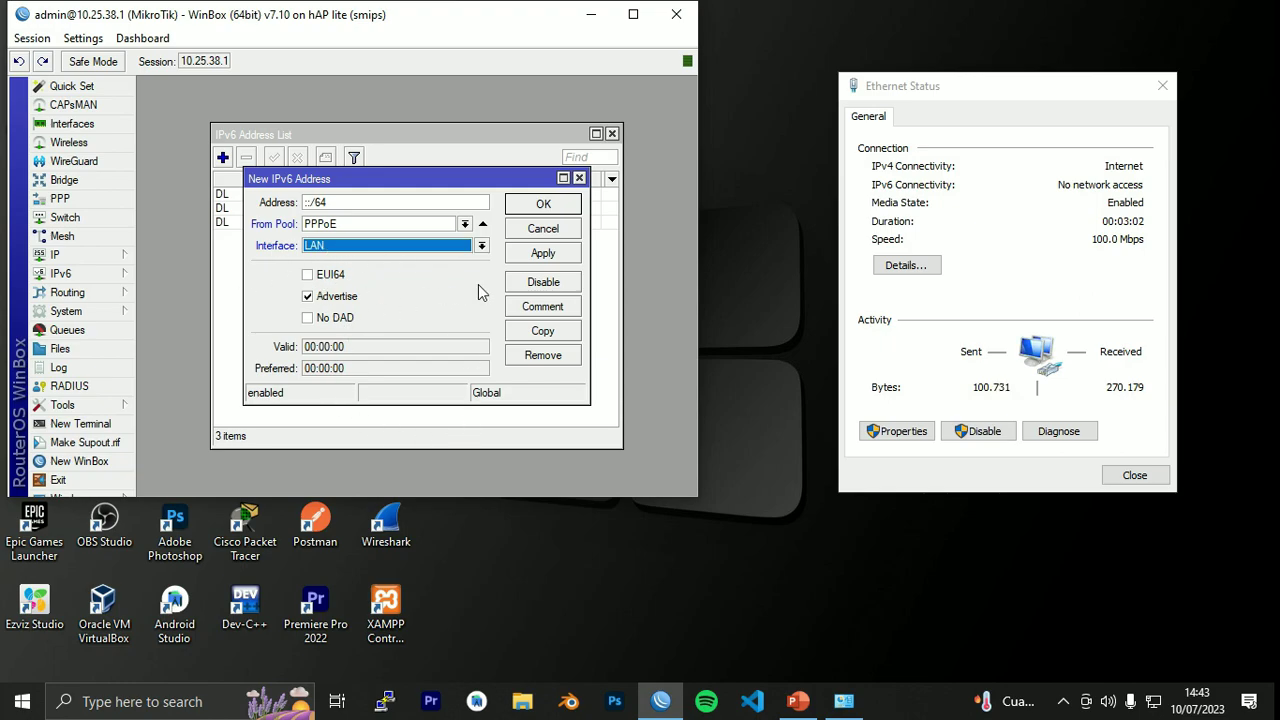
pyautogui.click(556, 258)
pyautogui.click(556, 228)
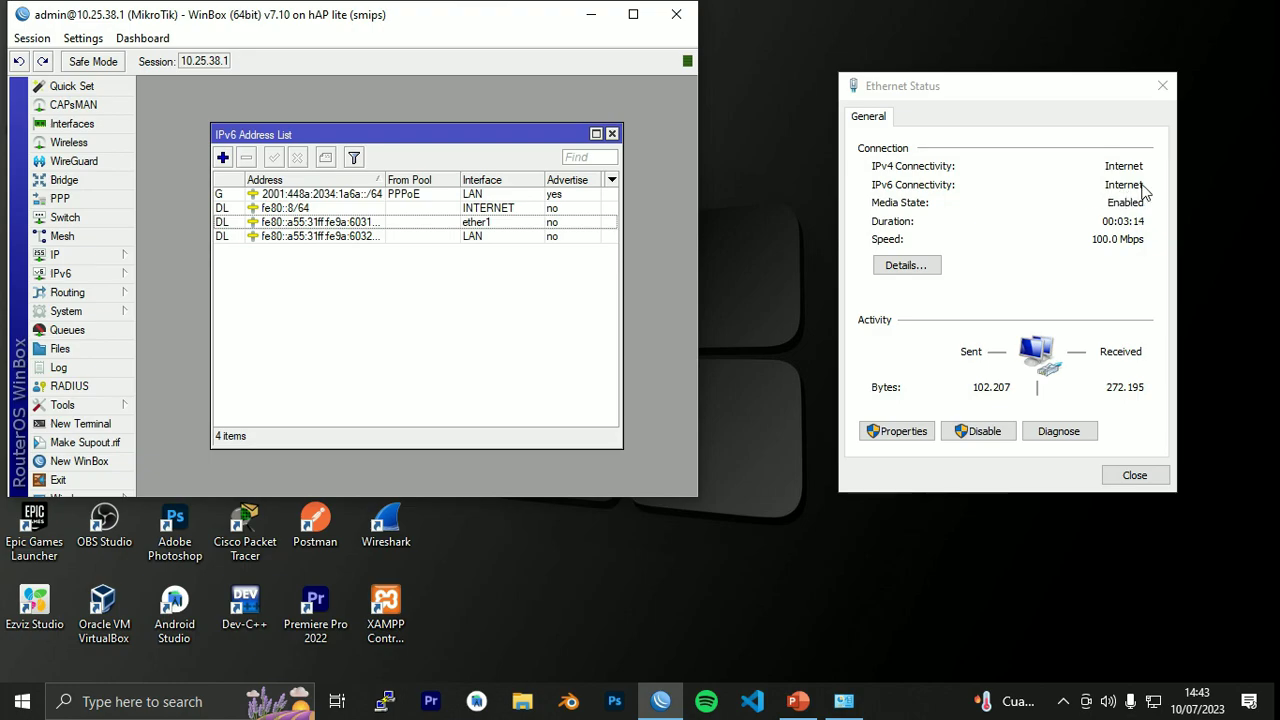
# Verify the PC's IPv6 address in Ethernet connection details, then close the dialogs.
pyautogui.click(895, 265)
pyautogui.moveTo(1103, 125); pyautogui.dragTo(699, 145)
pyautogui.scroll(-1, 690, 360)
pyautogui.moveTo(615, 462)
pyautogui.mouseDown()
pyautogui.moveTo(643, 462)
pyautogui.moveTo(590, 463)
pyautogui.mouseUp()
pyautogui.click(765, 131)
pyautogui.click(1162, 85)
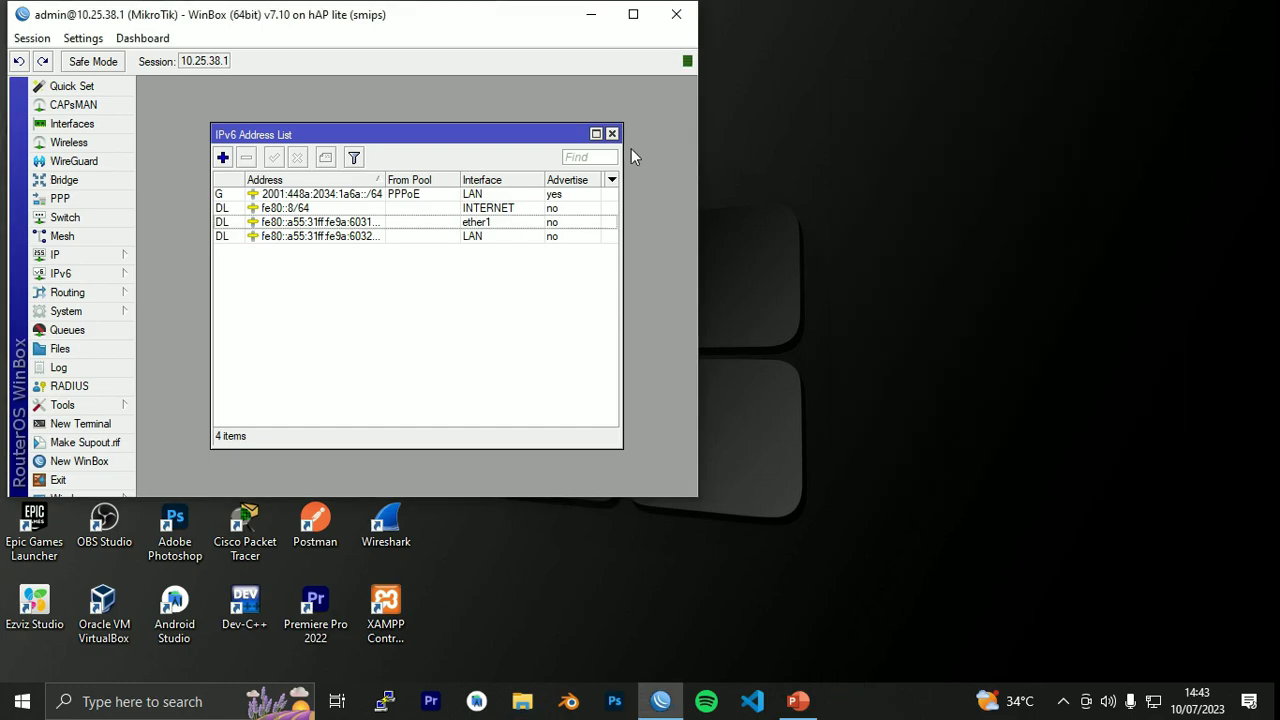
pyautogui.click(612, 134)
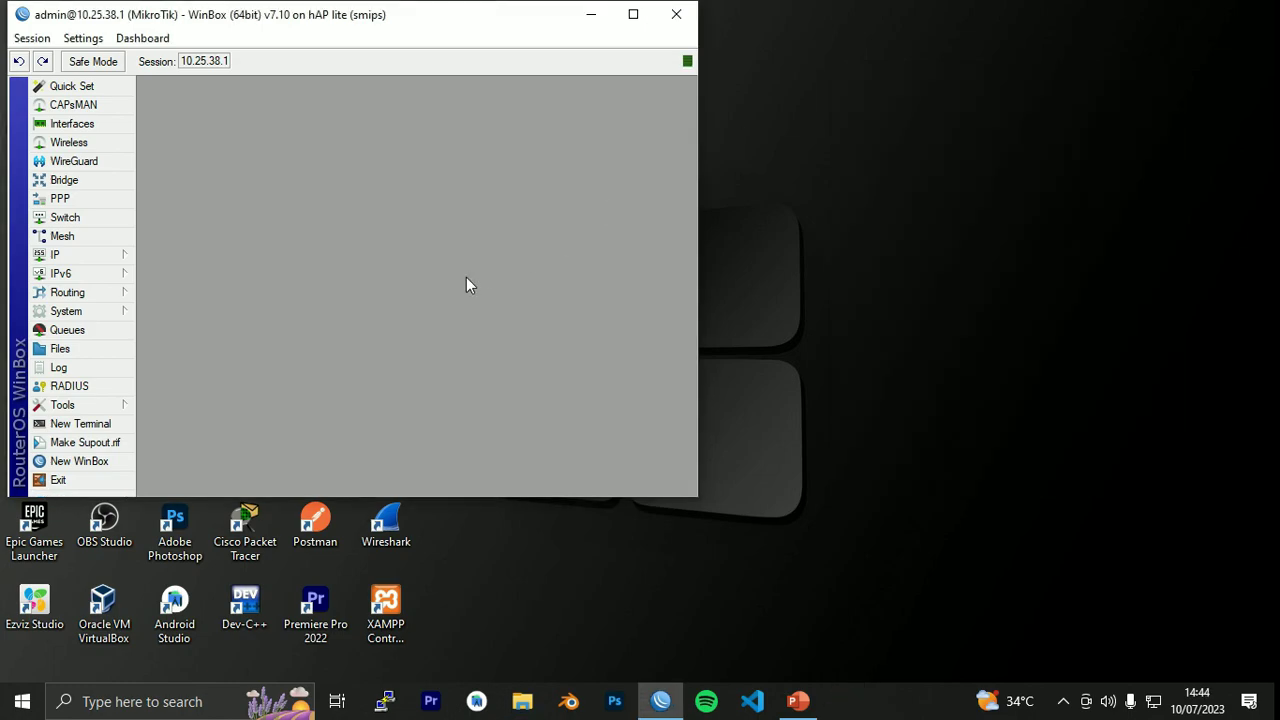